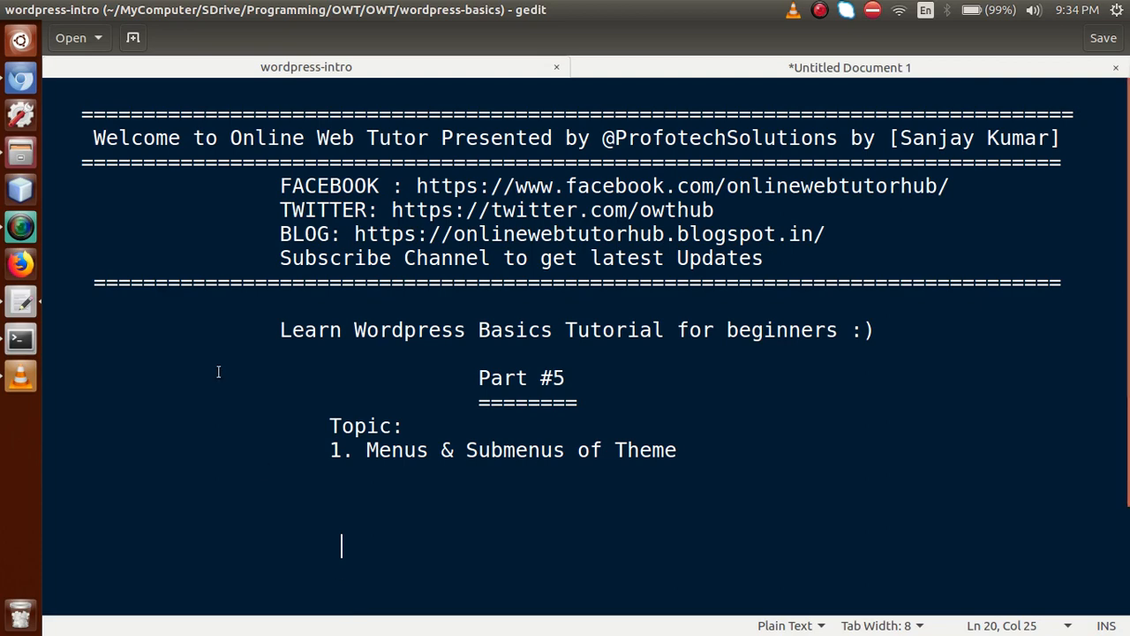
- Switch to Chromium and open the list of installed themes in the WordPress admin
click(20, 80)
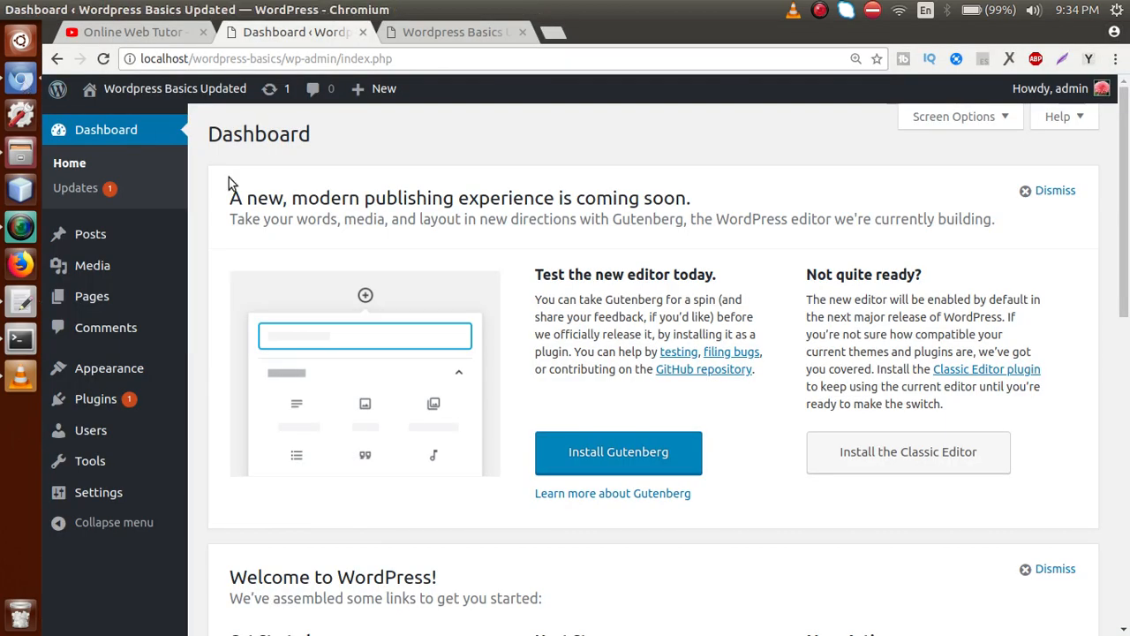
mouse_move(119, 372)
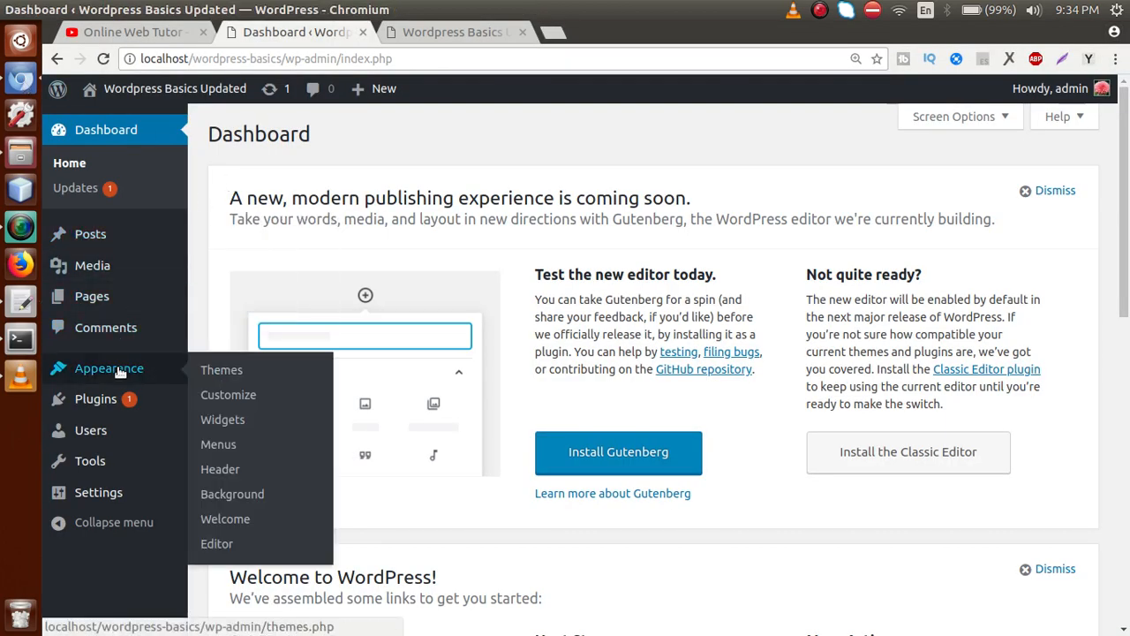
click(221, 375)
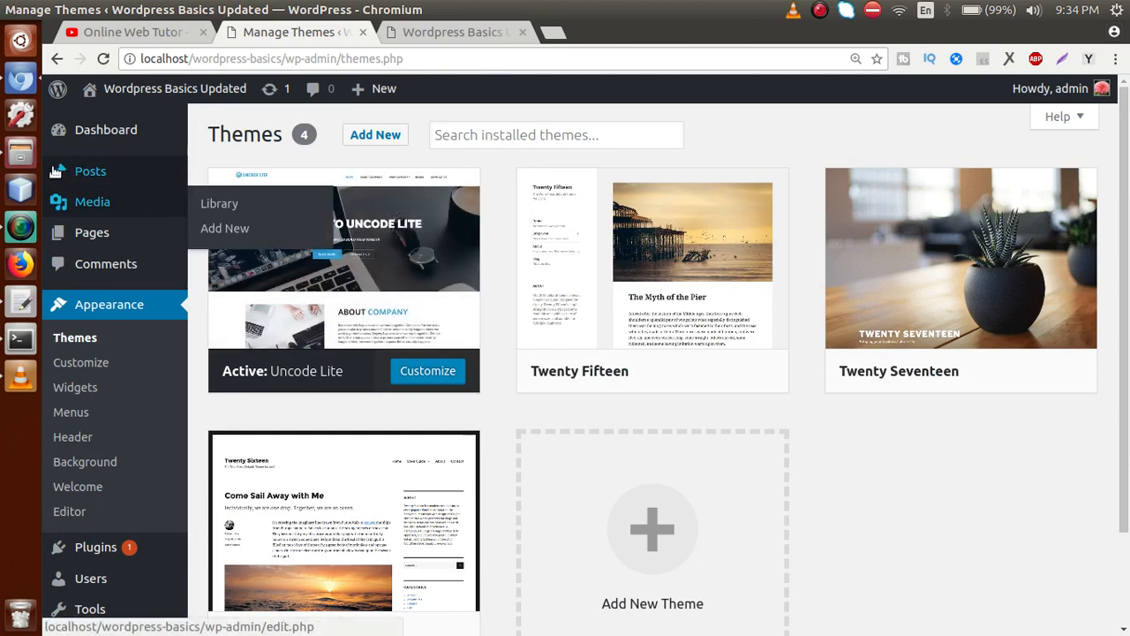
- In the file manager, open wp-content/themes inside the wordpress-basics folder and select the uncode-lite theme folder
click(21, 152)
click(646, 367)
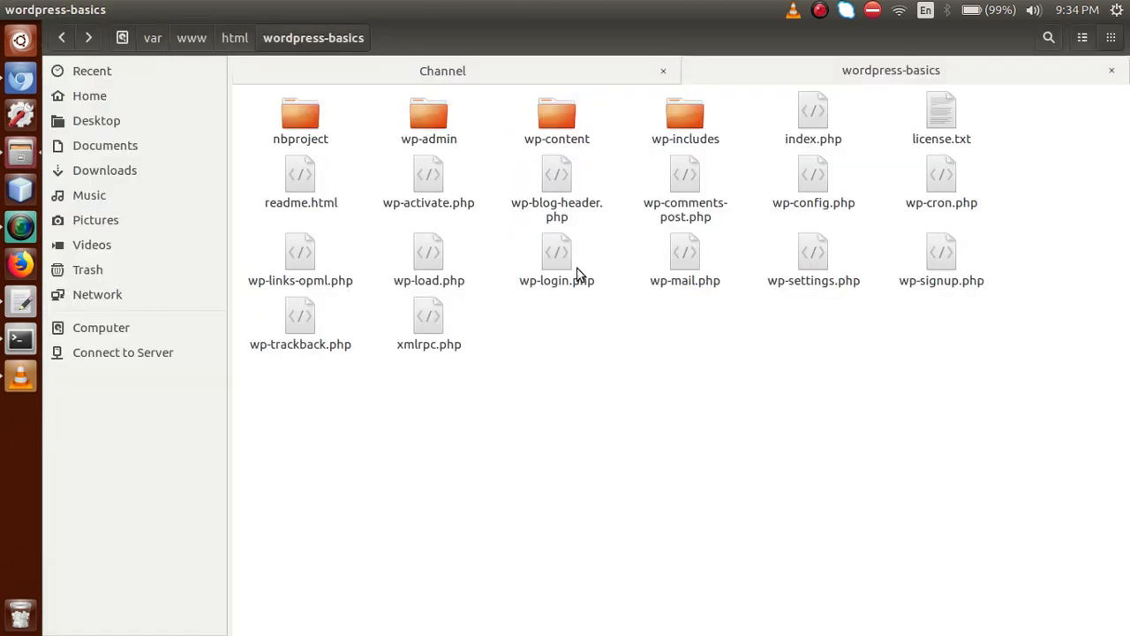
double_click(554, 115)
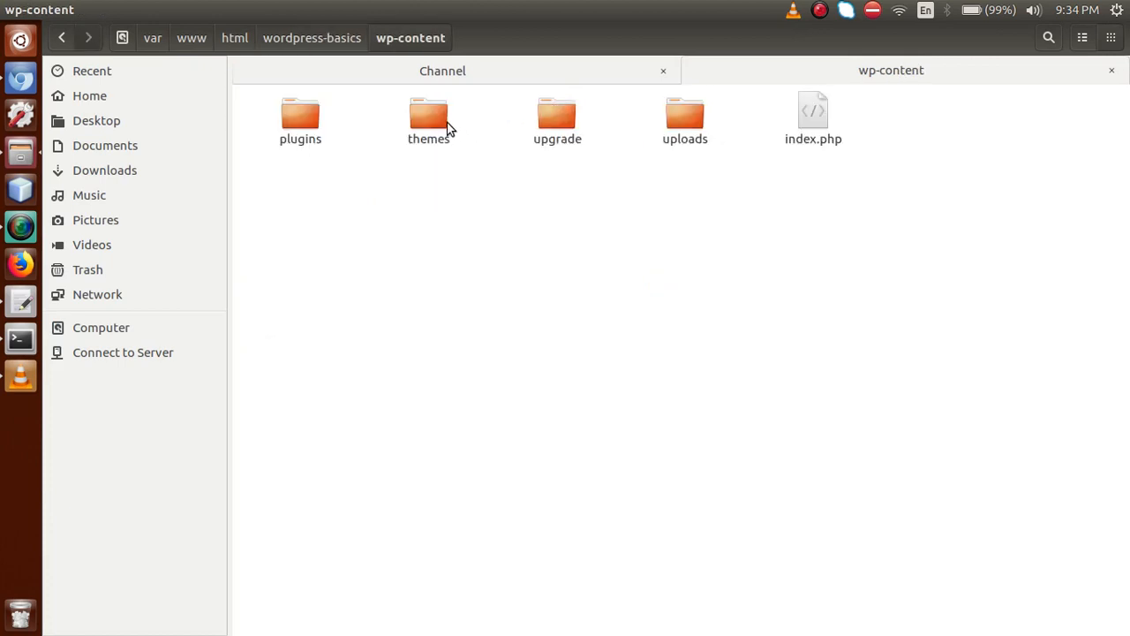
double_click(436, 120)
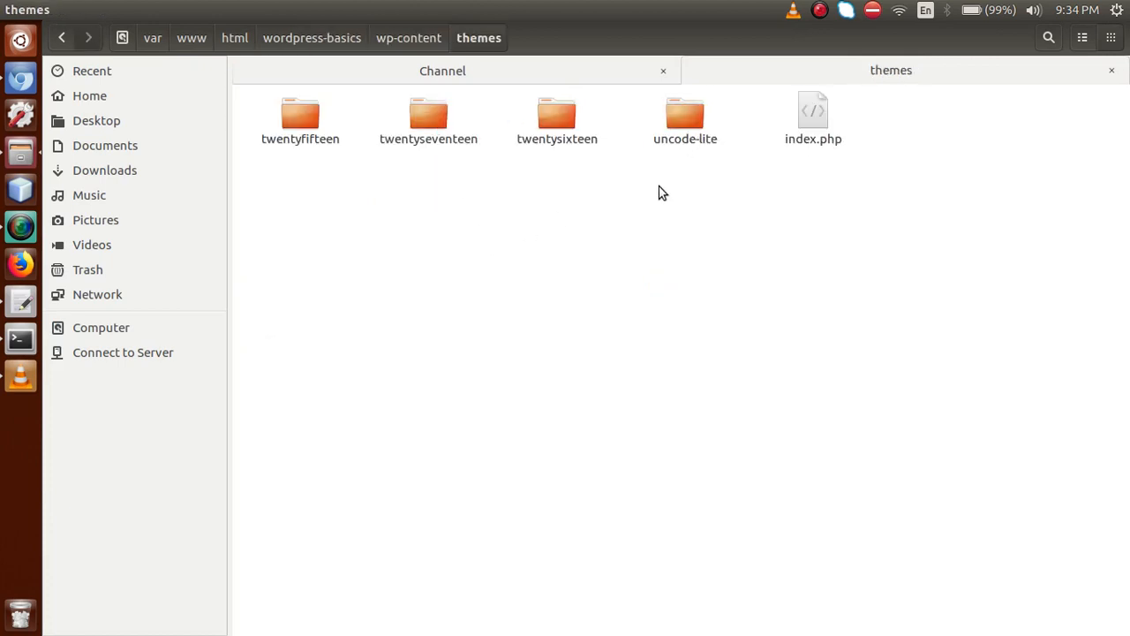
click(681, 117)
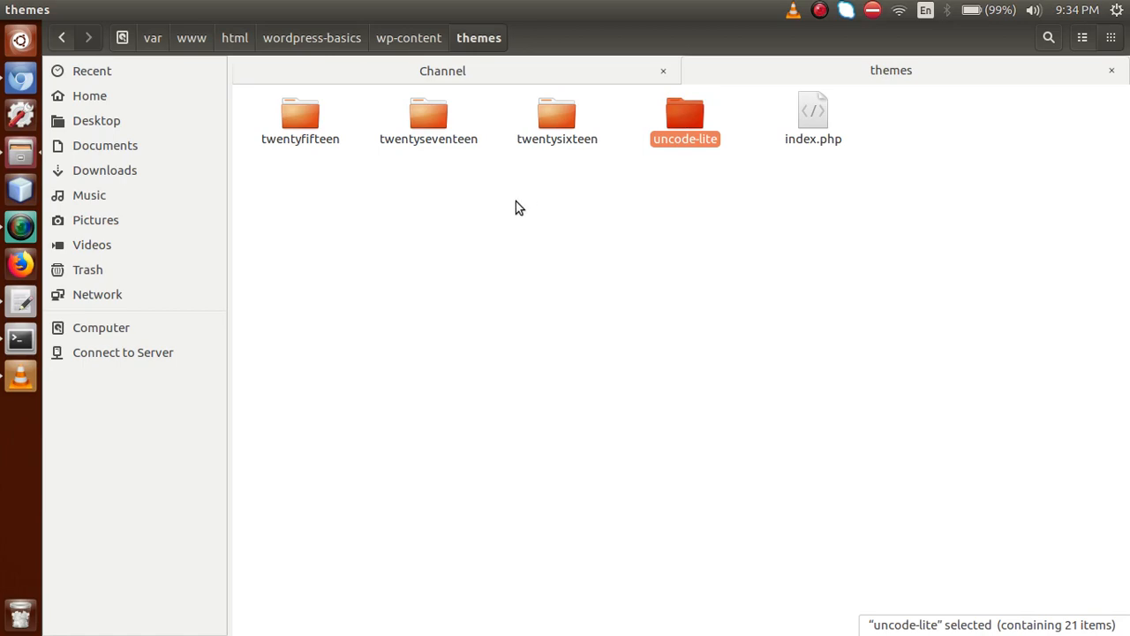
- Return to Chromium and view the site's front page with its navigation menu, then go back to the theme administration
click(21, 79)
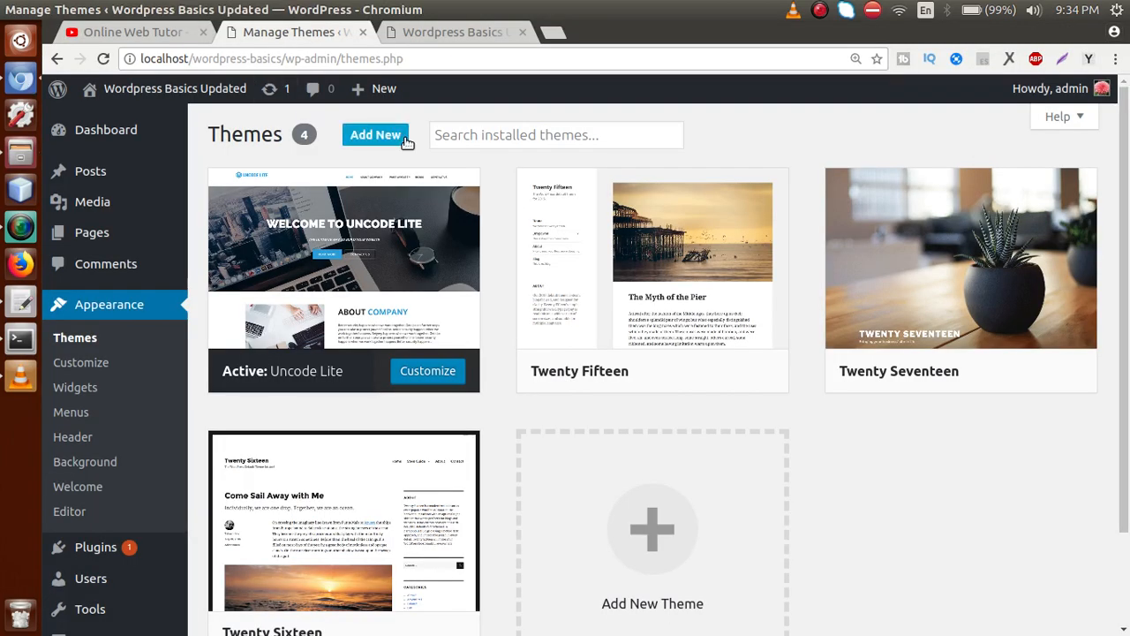
click(449, 33)
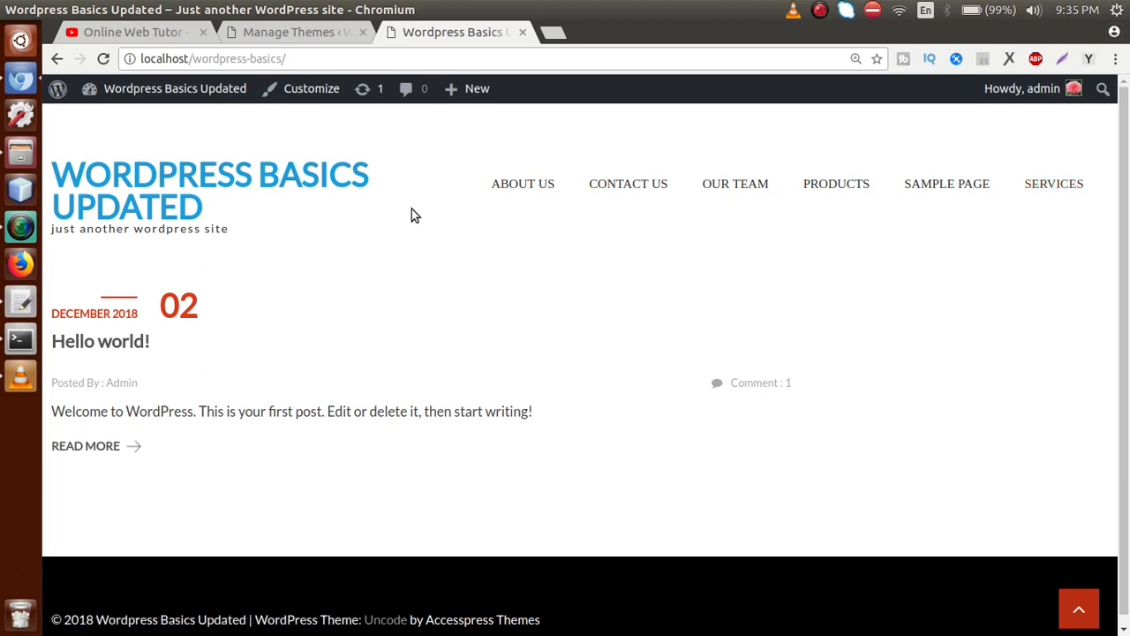
click(314, 34)
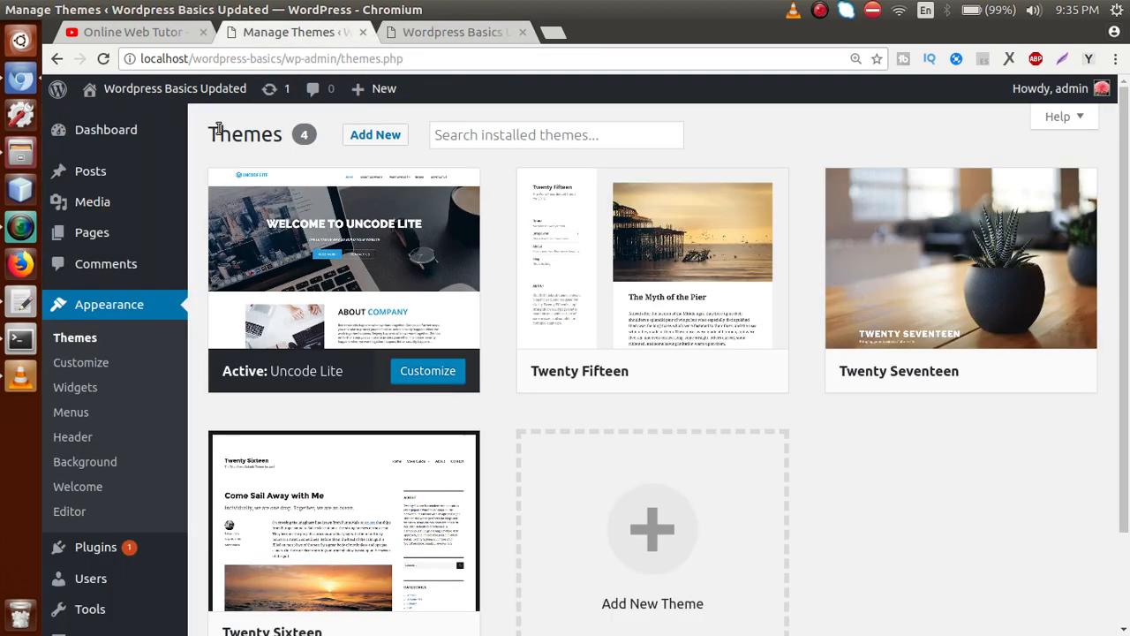
- Open the list of all pages and move Sample Page to the trash
click(91, 231)
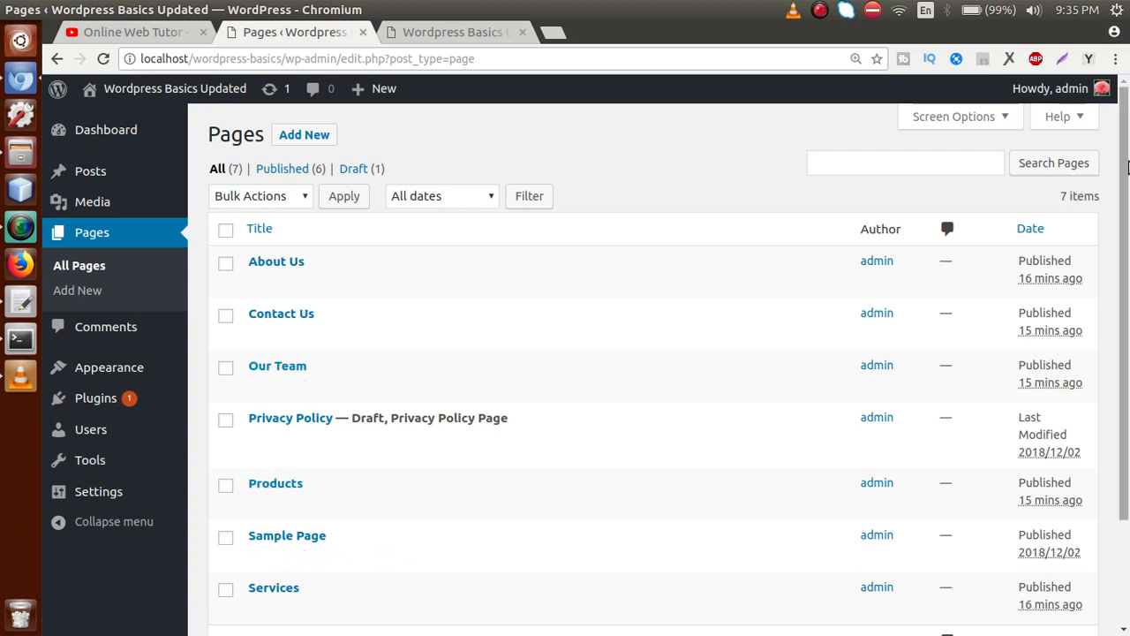
scroll(546, 343, down, 3)
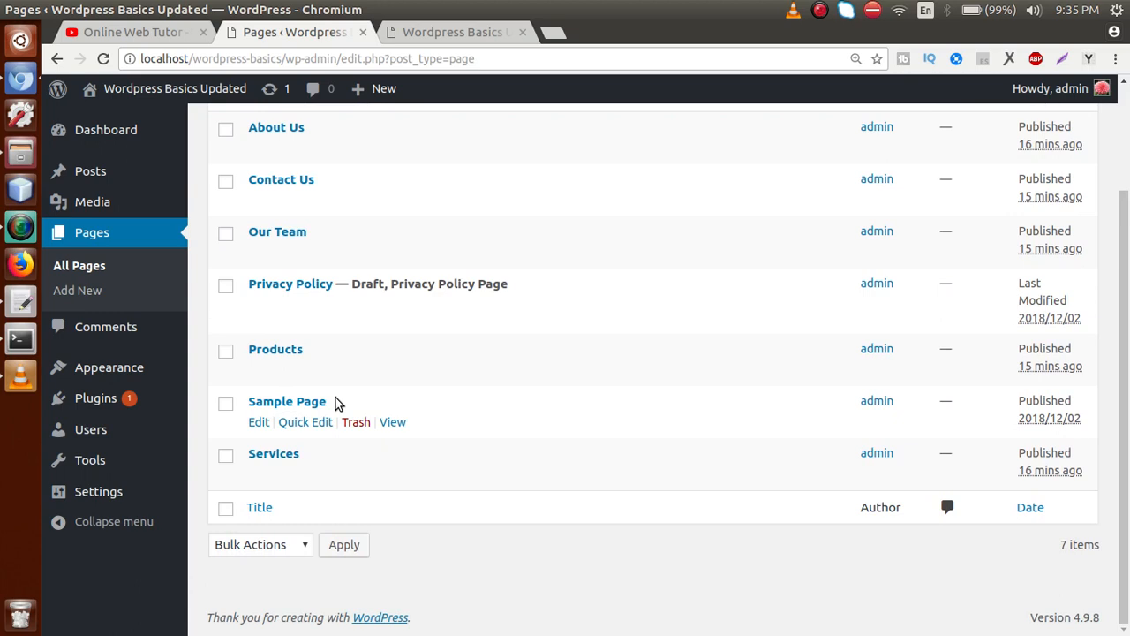
click(355, 423)
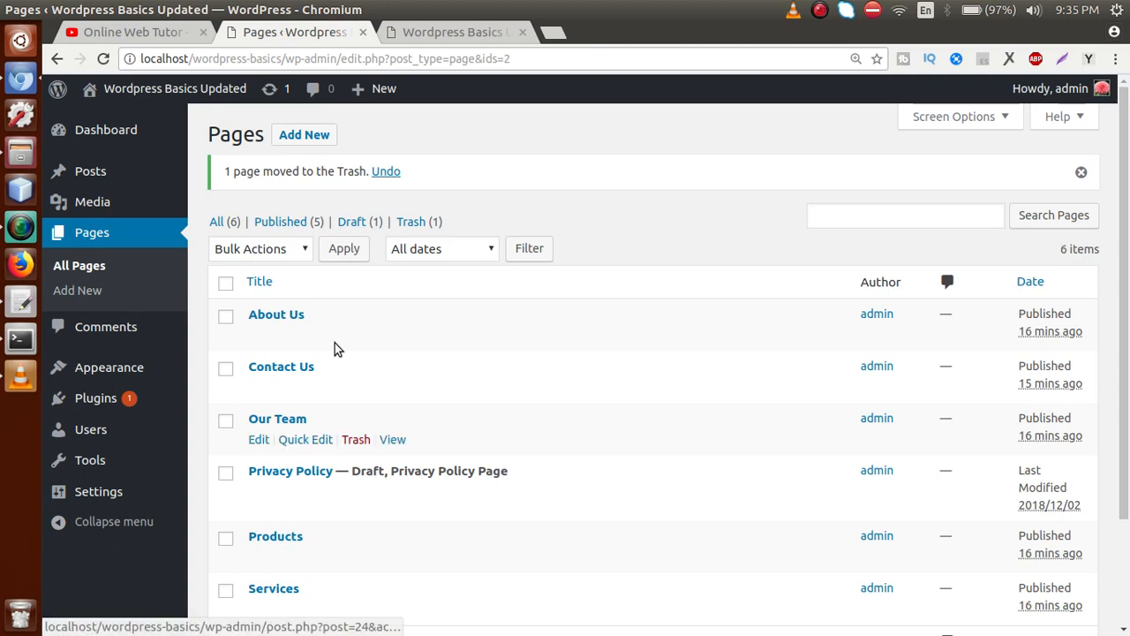
- Create a new page titled "Web Development" with no body content and publish it
click(315, 140)
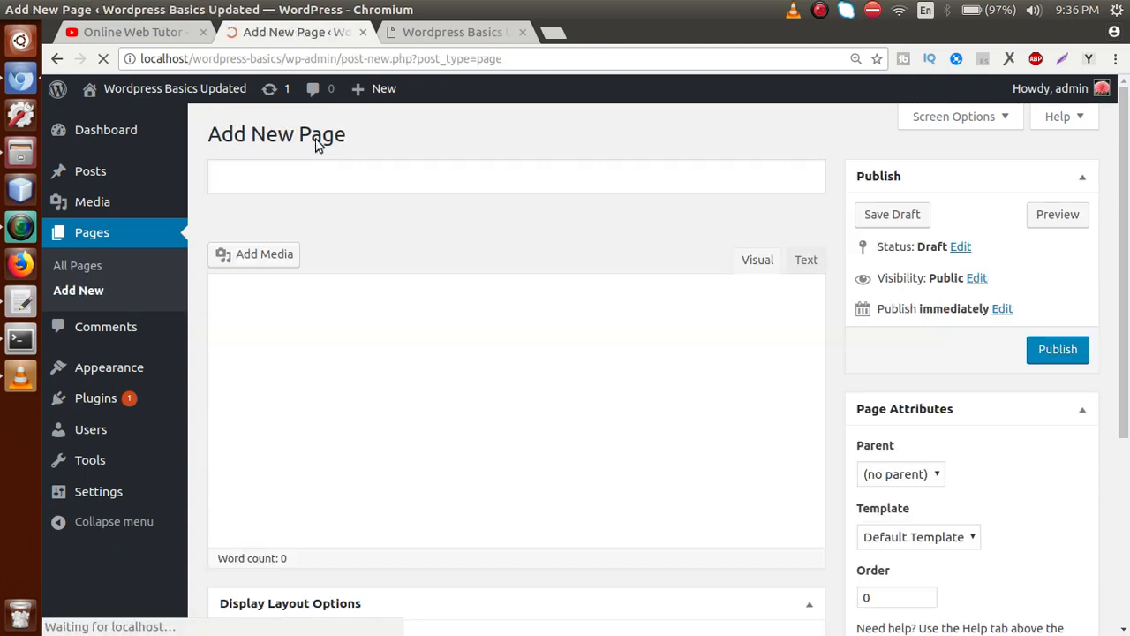
click(325, 176)
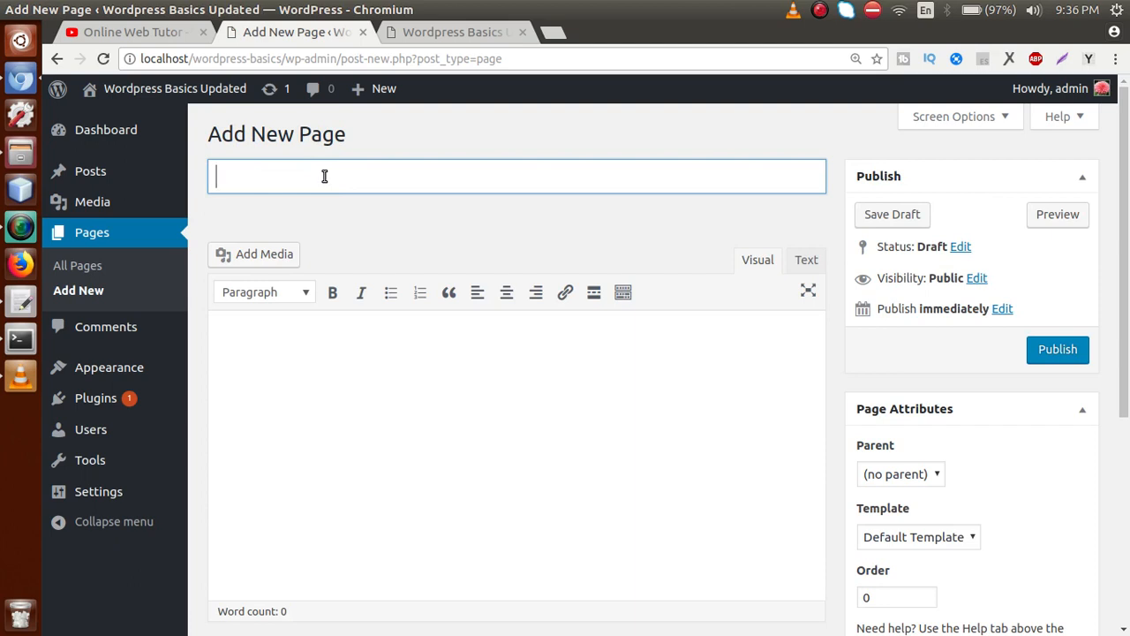
text(Web Devel)
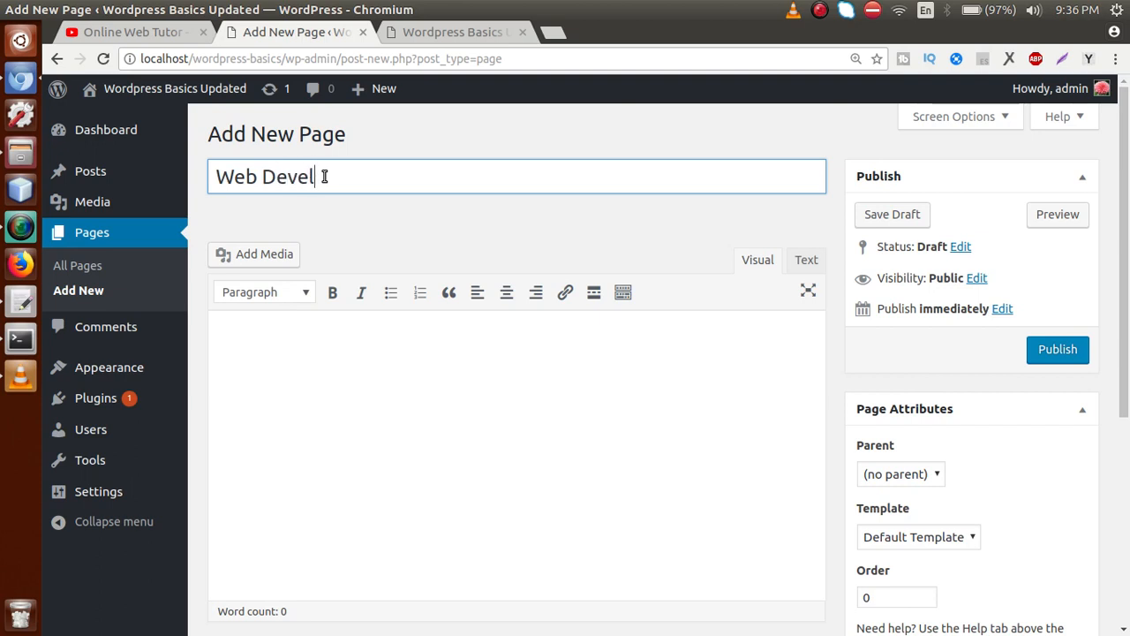
text(opemnt)
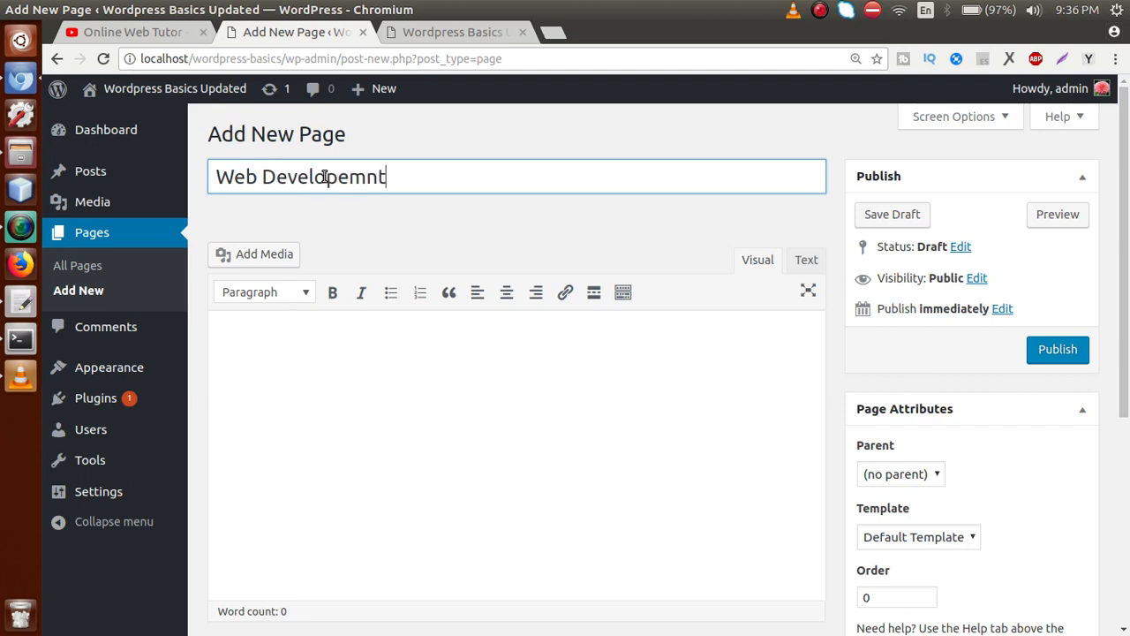
key(Left)
key(Left)
key(Left)
key(BackSpace)
key(Right)
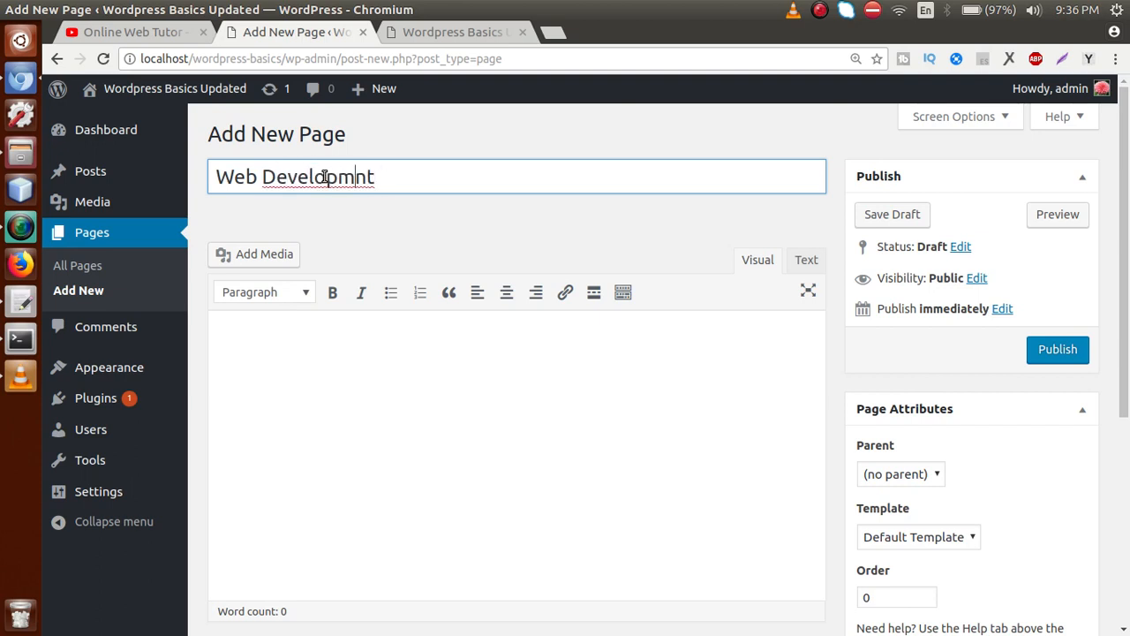
text(e)
click(369, 357)
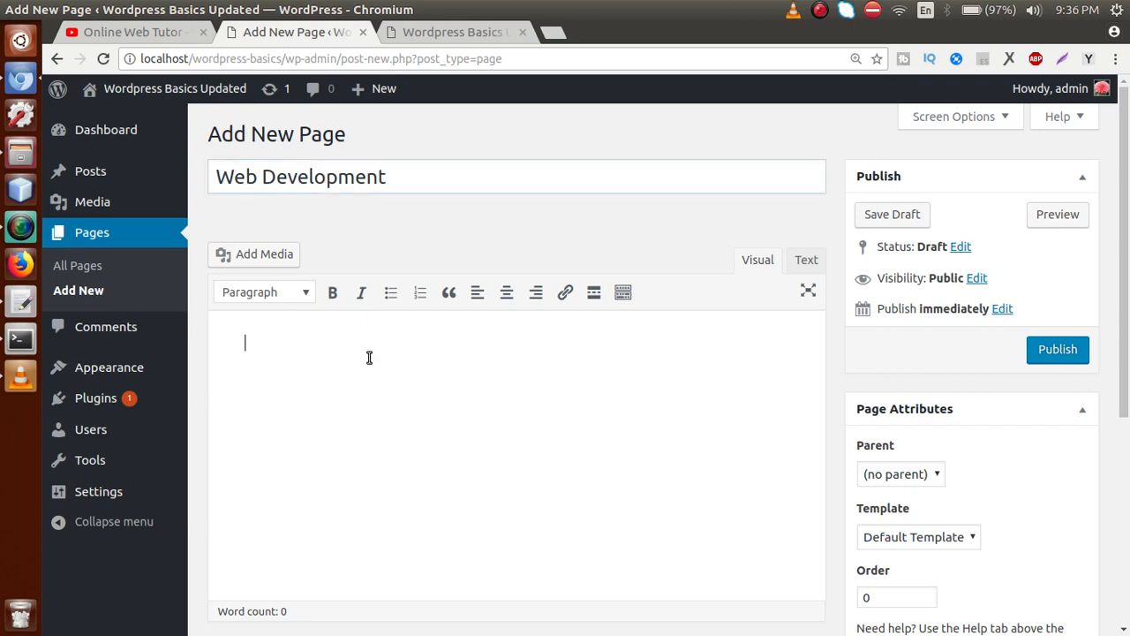
click(427, 182)
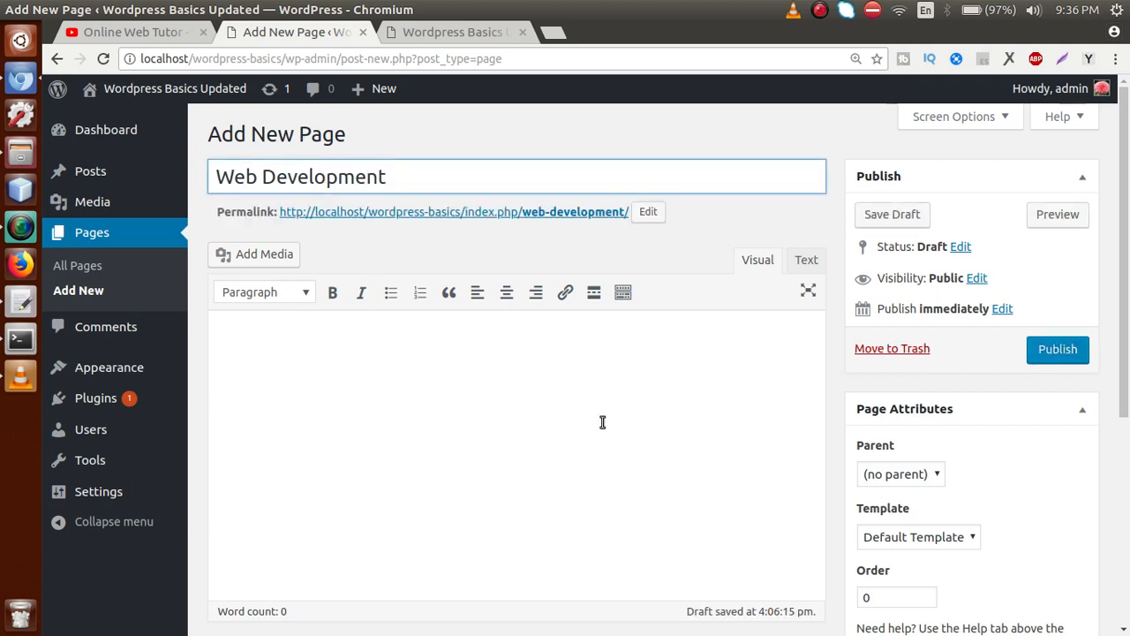
click(1058, 350)
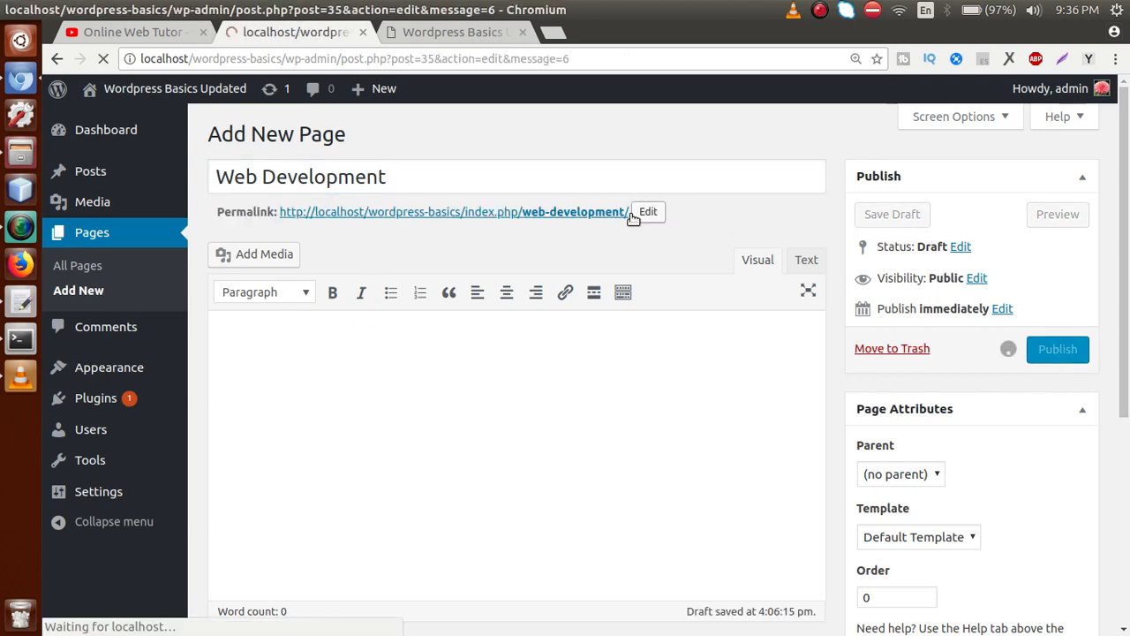
- Add another new page titled "Web Design" and publish it
click(329, 138)
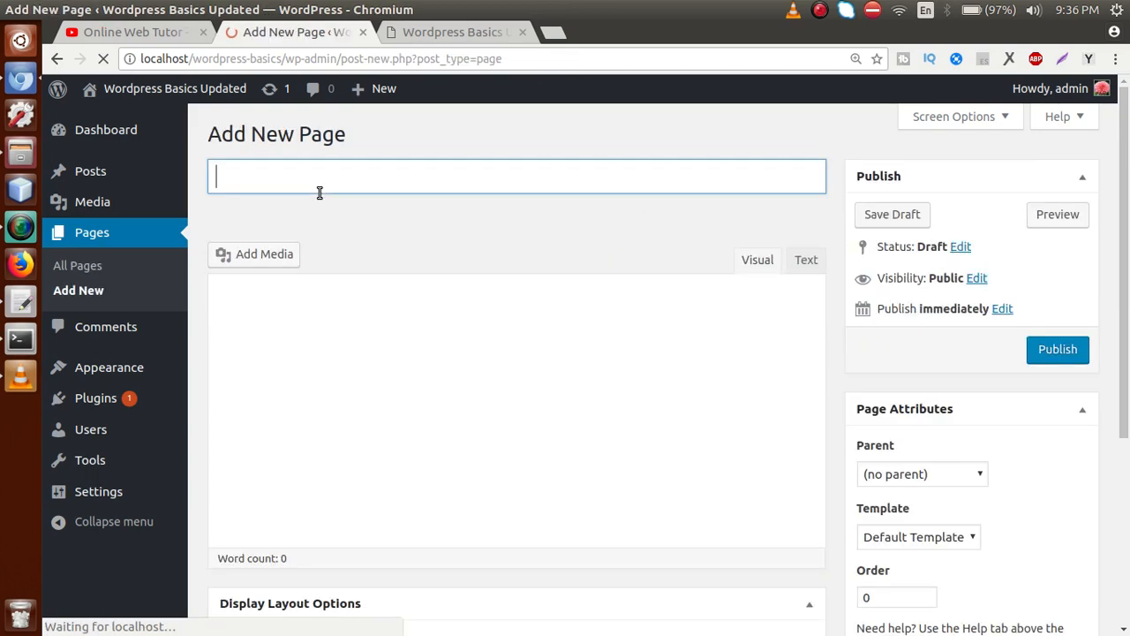
text(Web De)
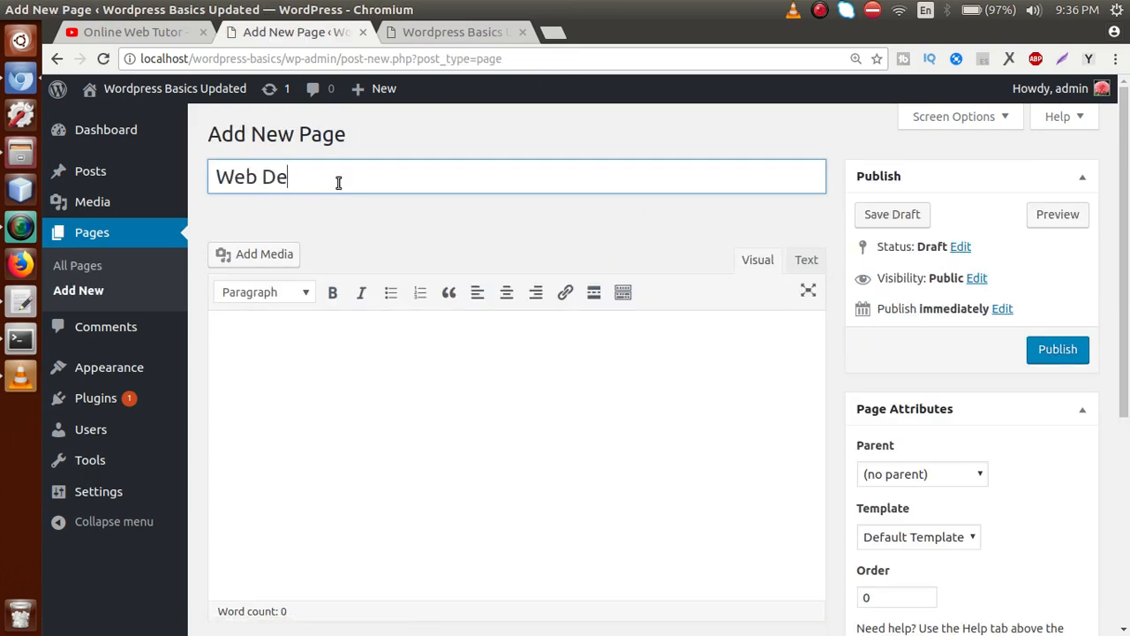
text(sign)
click(1043, 350)
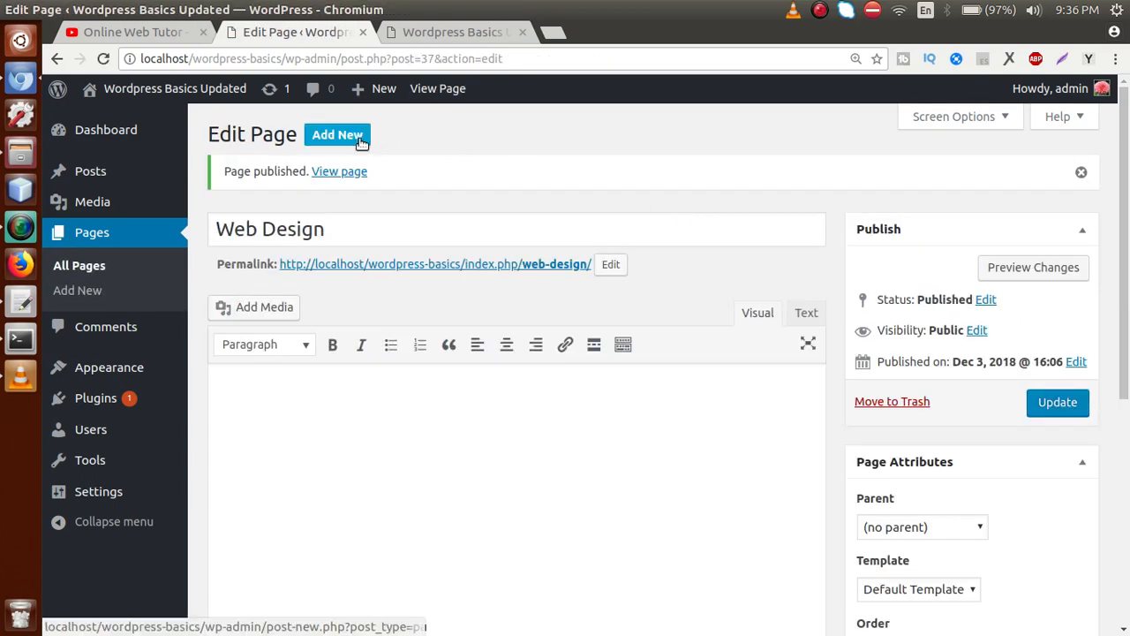
- Add a new page titled "SEO Management" and publish it
click(357, 146)
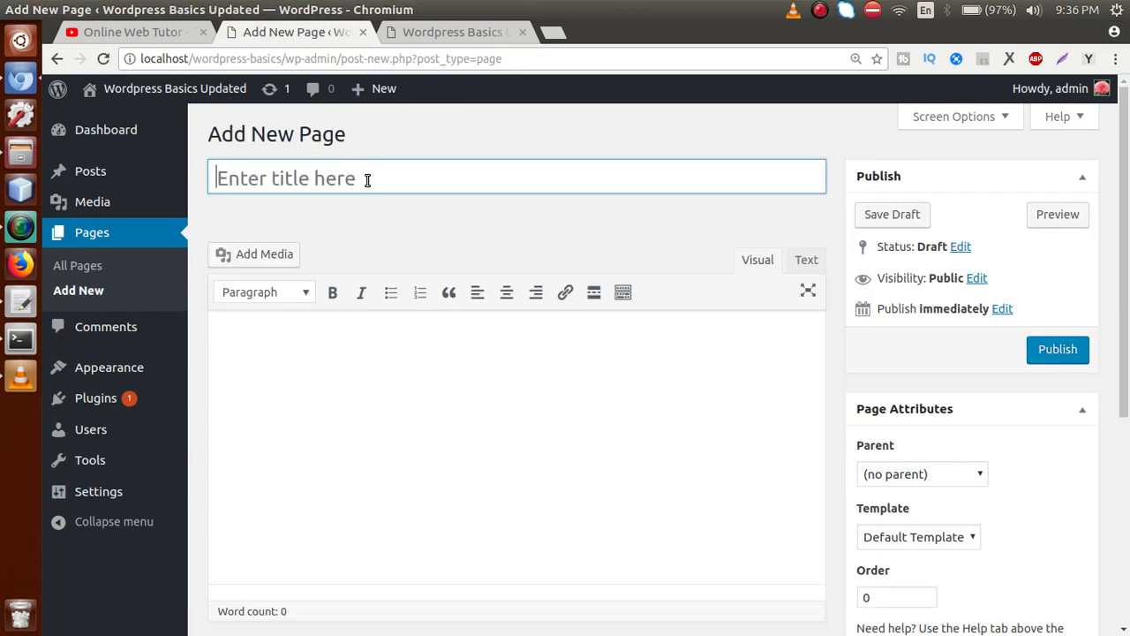
text(SEO Manage)
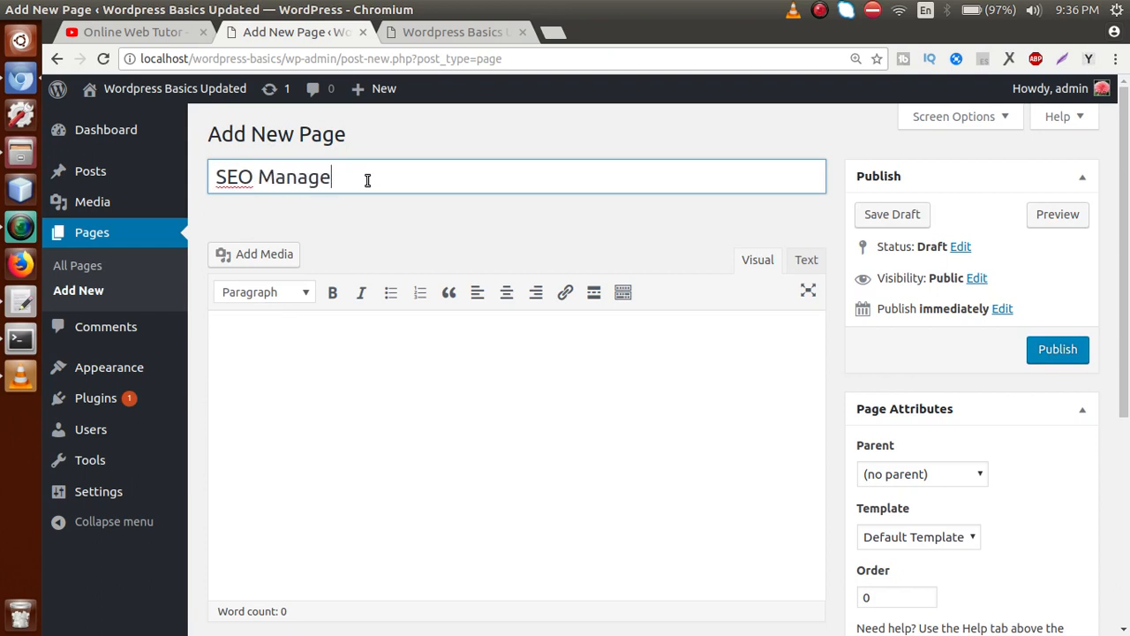
text(ment)
click(1037, 348)
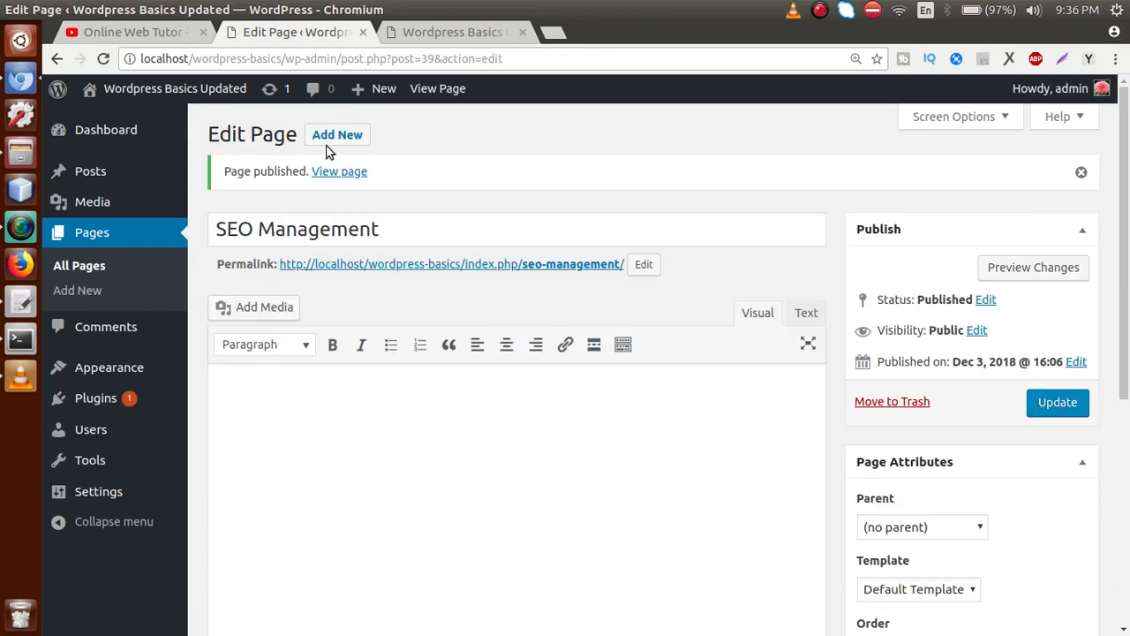
- Add a new page titled "Product Based Analysis", leave its body empty and publish it
click(324, 133)
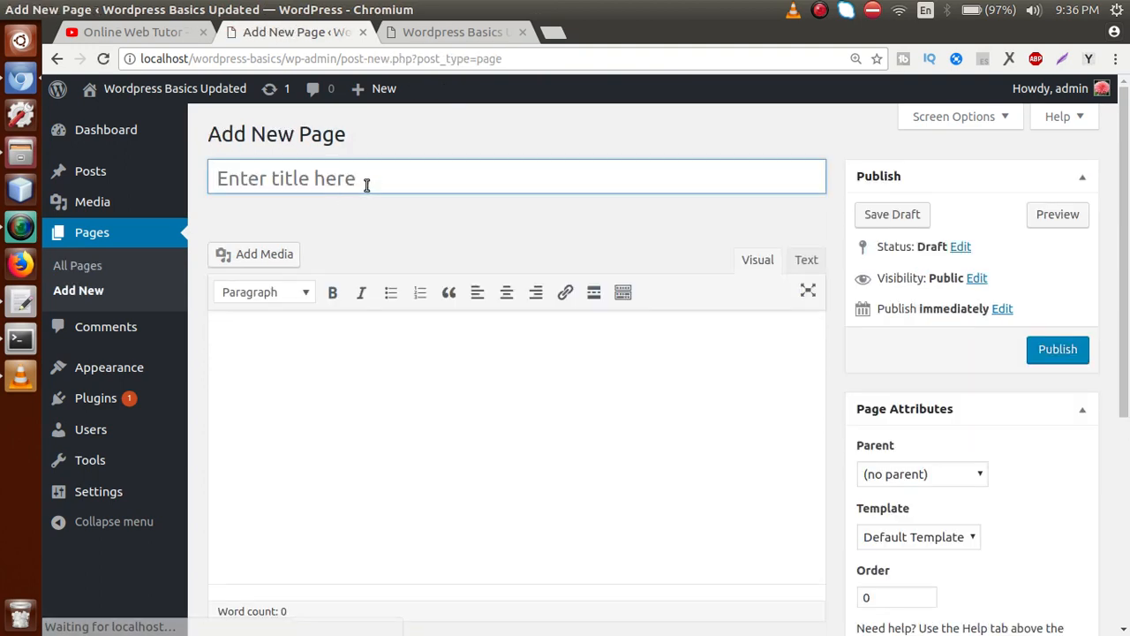
text(Product B)
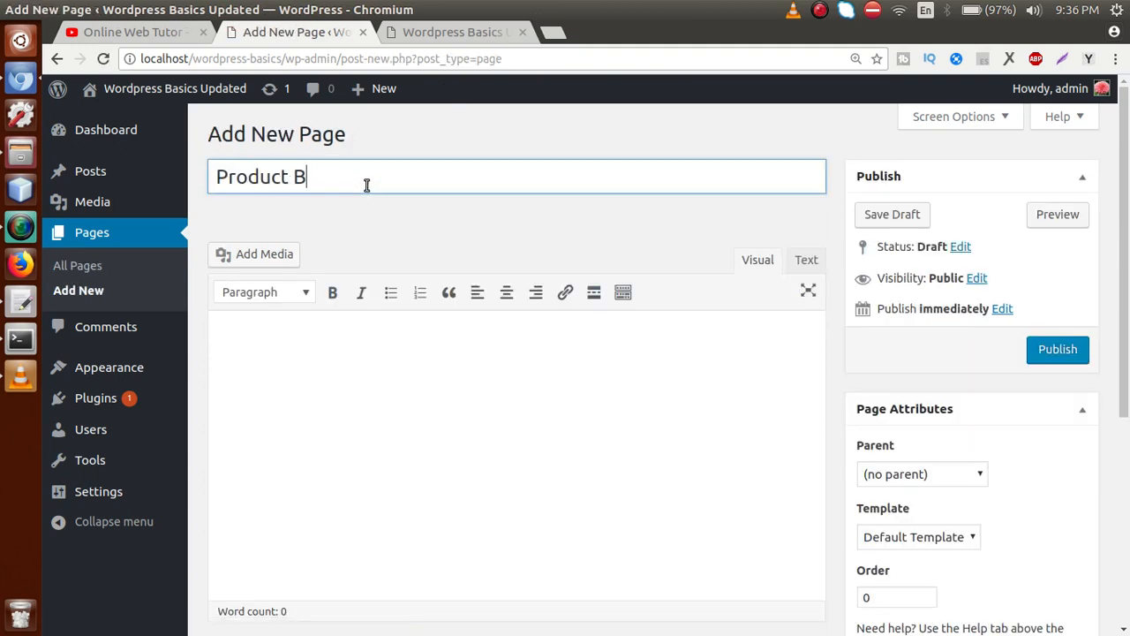
text(ased Anay)
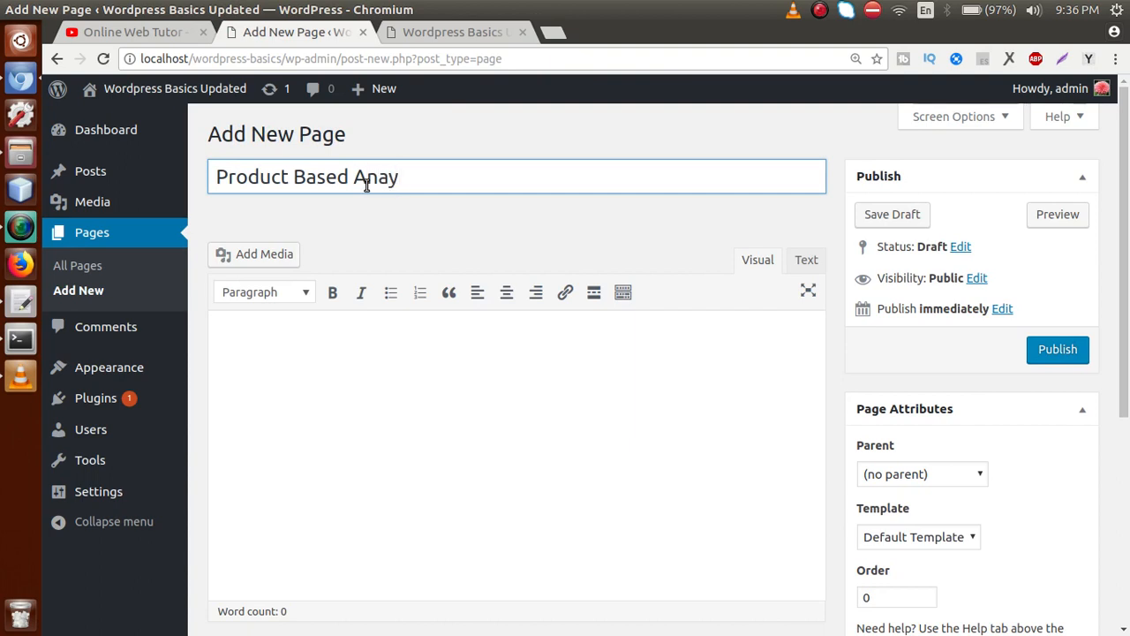
key(BackSpace)
text(lysis)
click(550, 416)
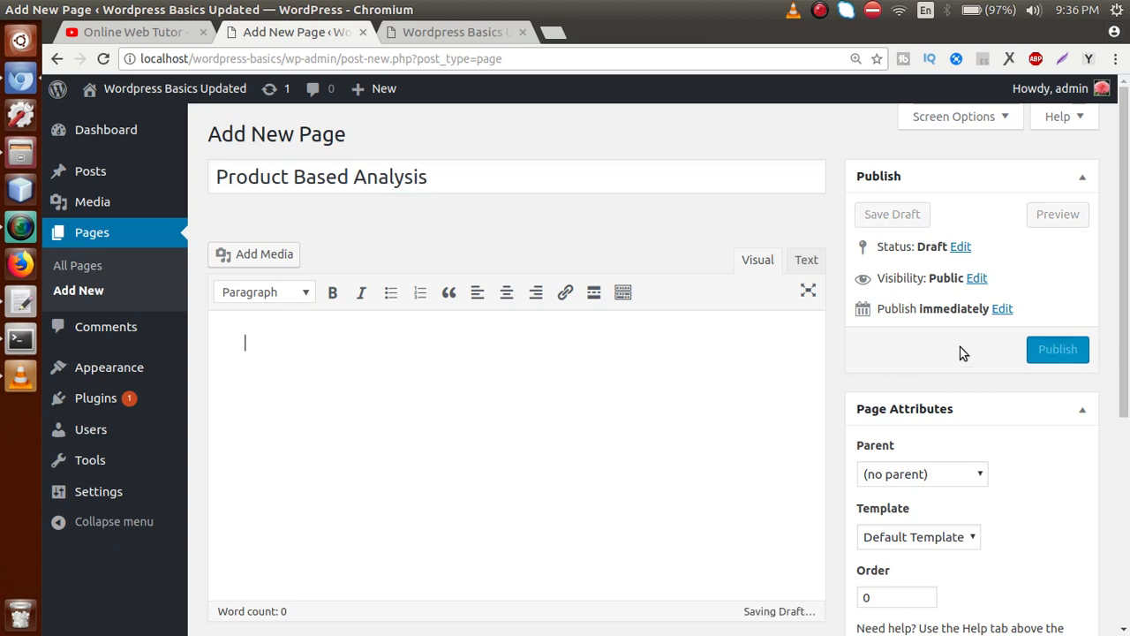
click(1049, 354)
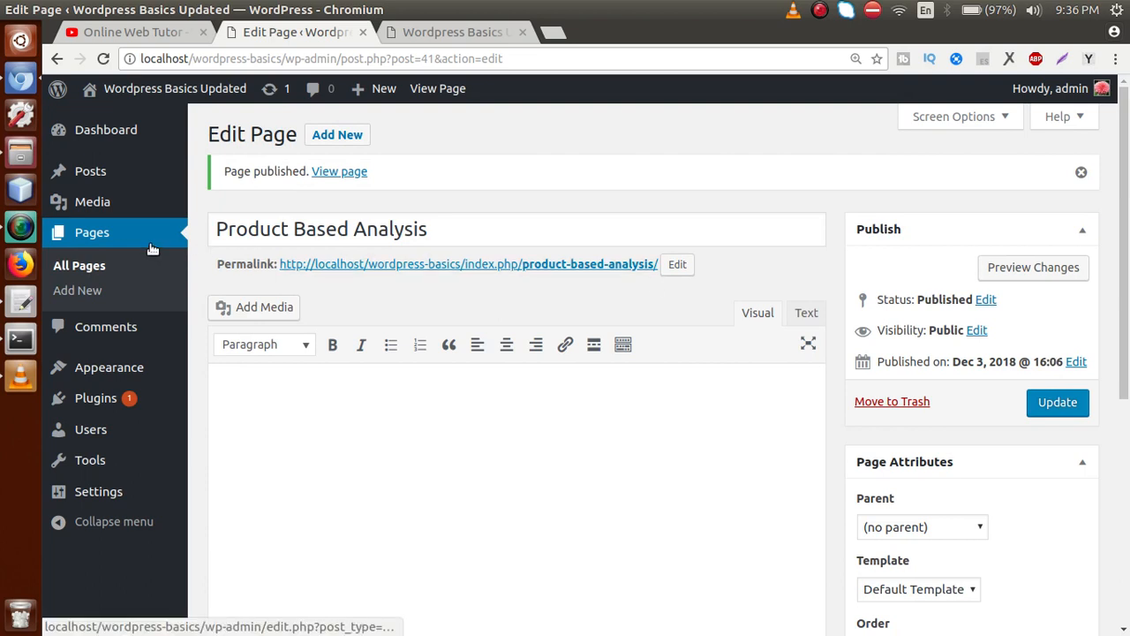
- Open the list of all pages and review the newly published entries
click(95, 266)
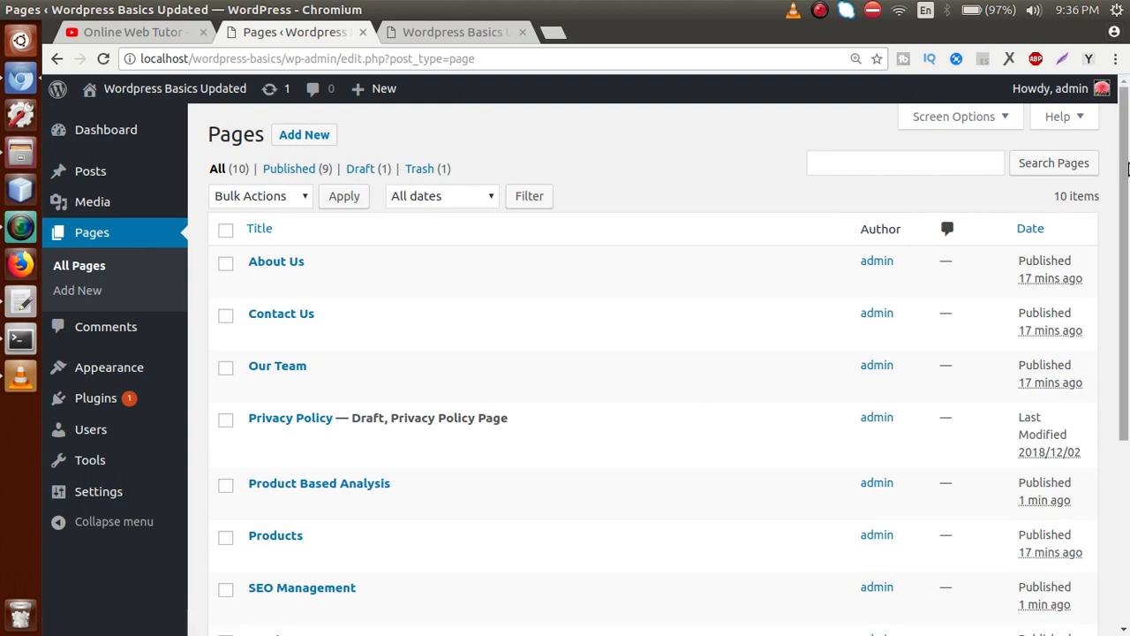
scroll(1113, 281, down, 4)
scroll(1113, 281, down, 1)
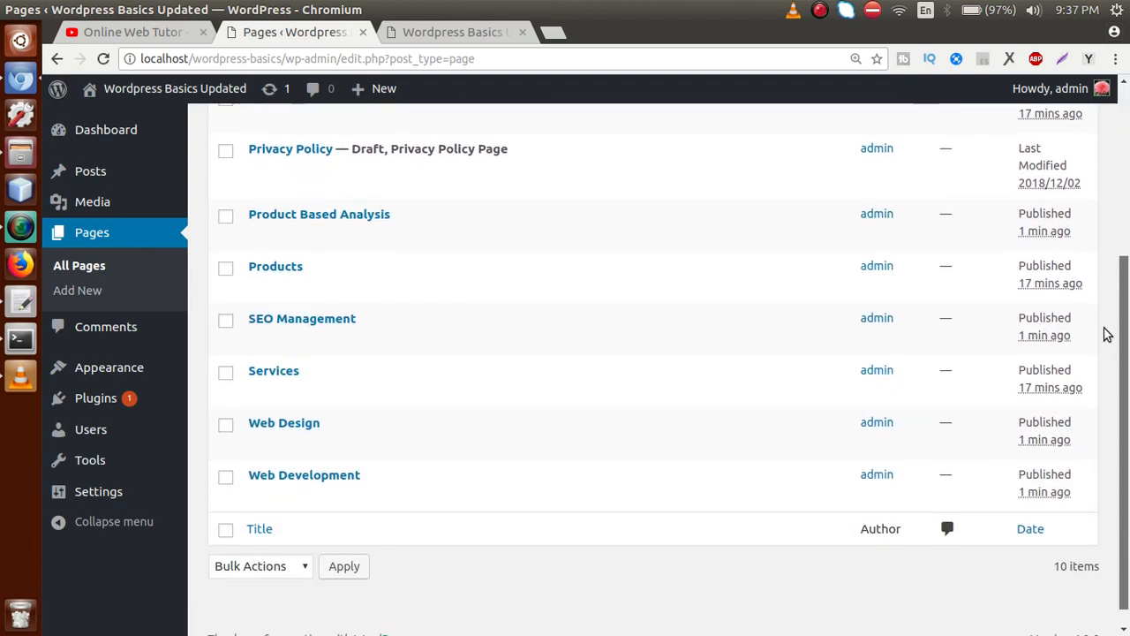
scroll(1105, 330, up, 4)
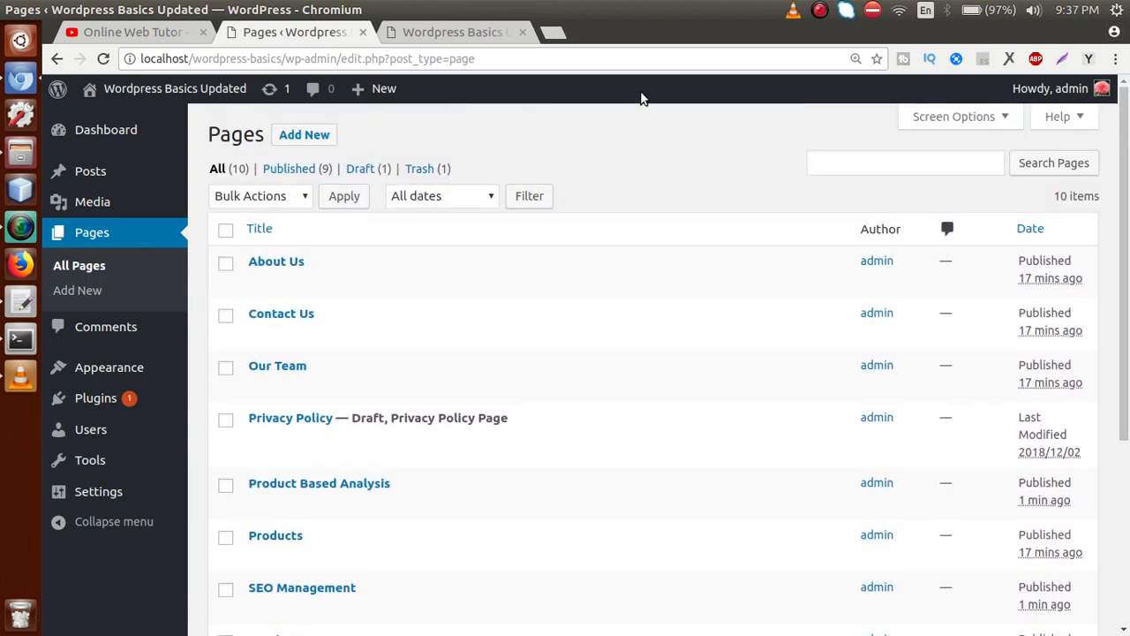
- Check the navigation on the live site's front page, and open the Menus management screen in the dashboard
click(448, 34)
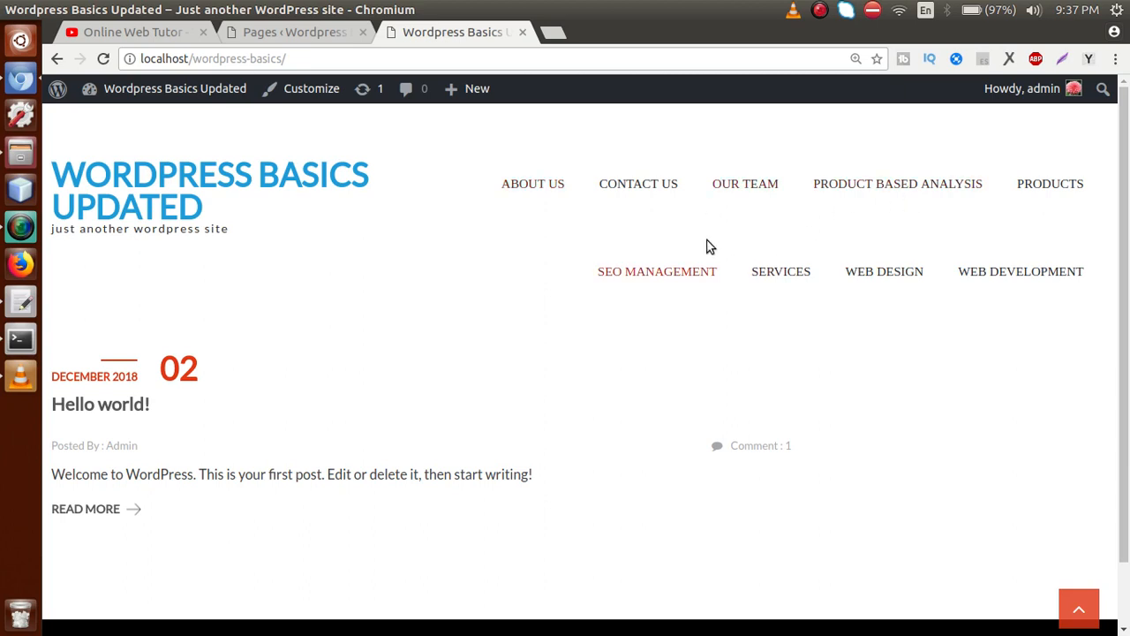
click(332, 39)
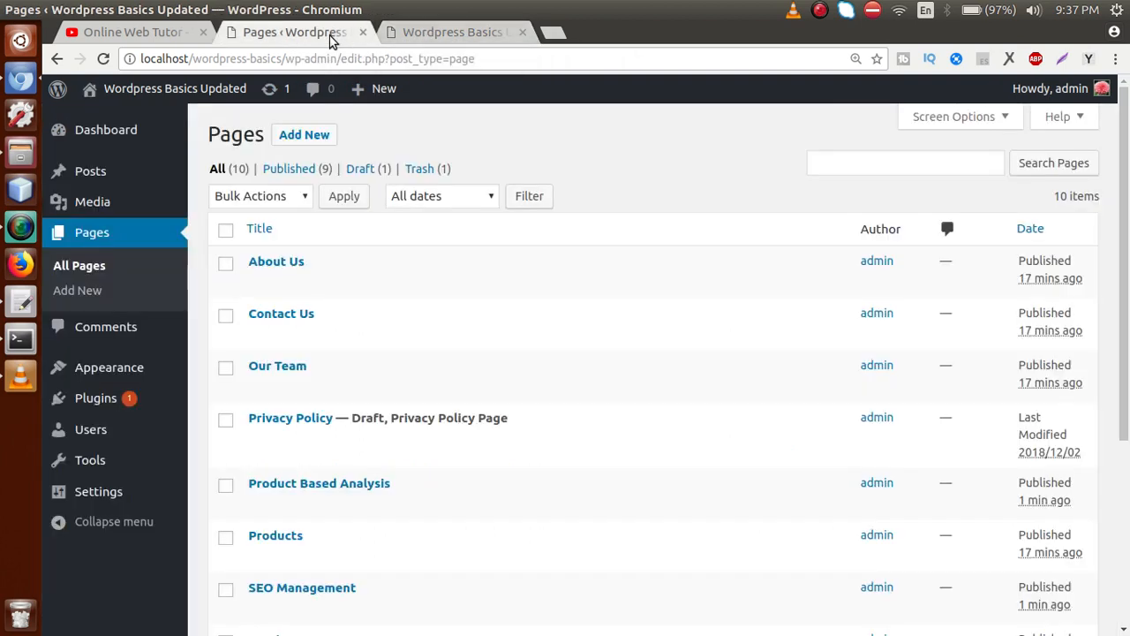
mouse_move(120, 374)
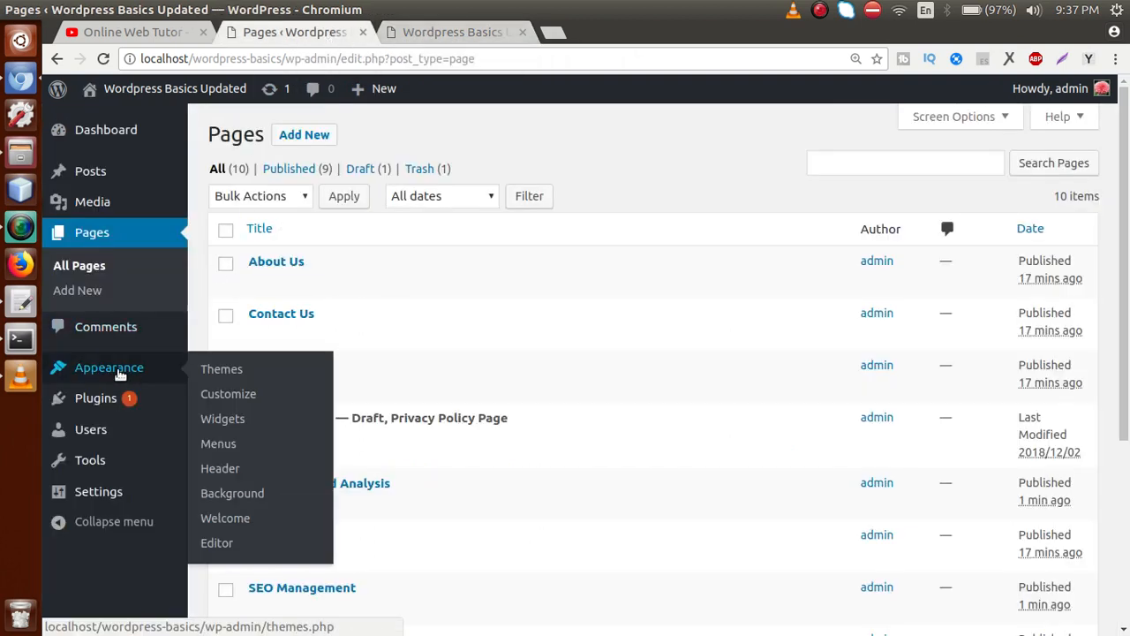
click(220, 447)
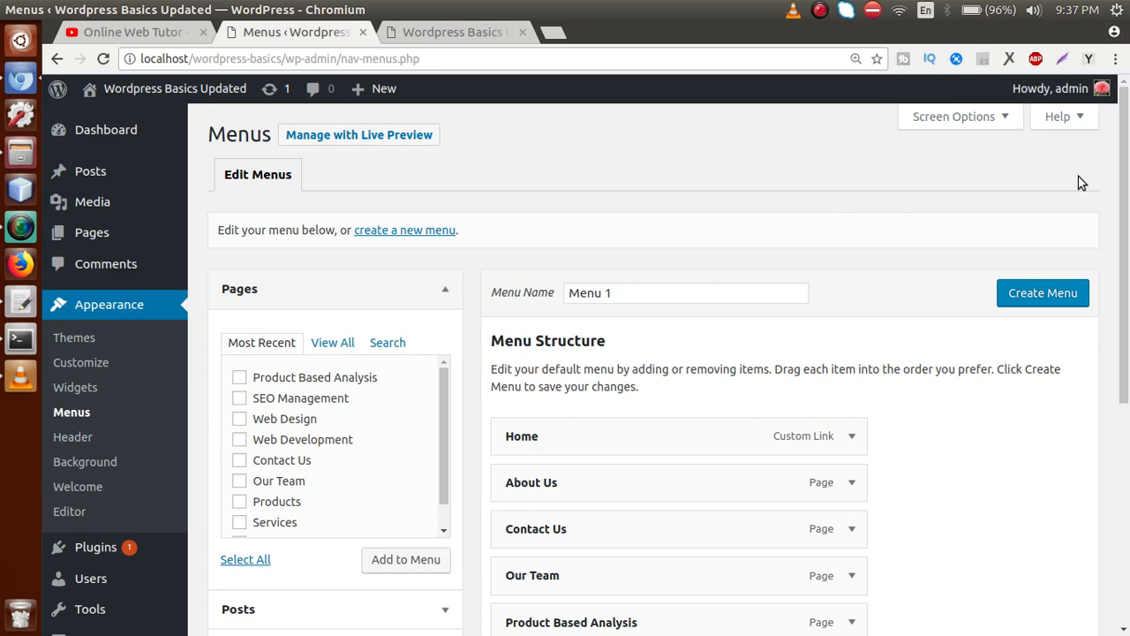
- Examine the default menu's name field and its full list of menu items down to the end of the structure
click(632, 295)
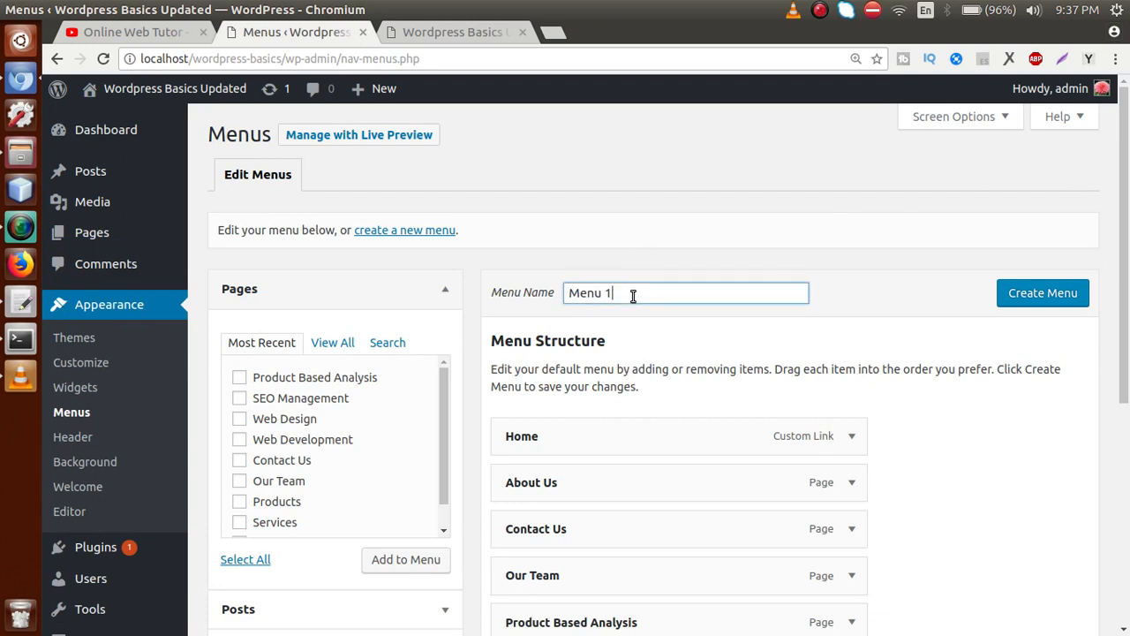
drag(627, 295, 560, 297)
click(659, 296)
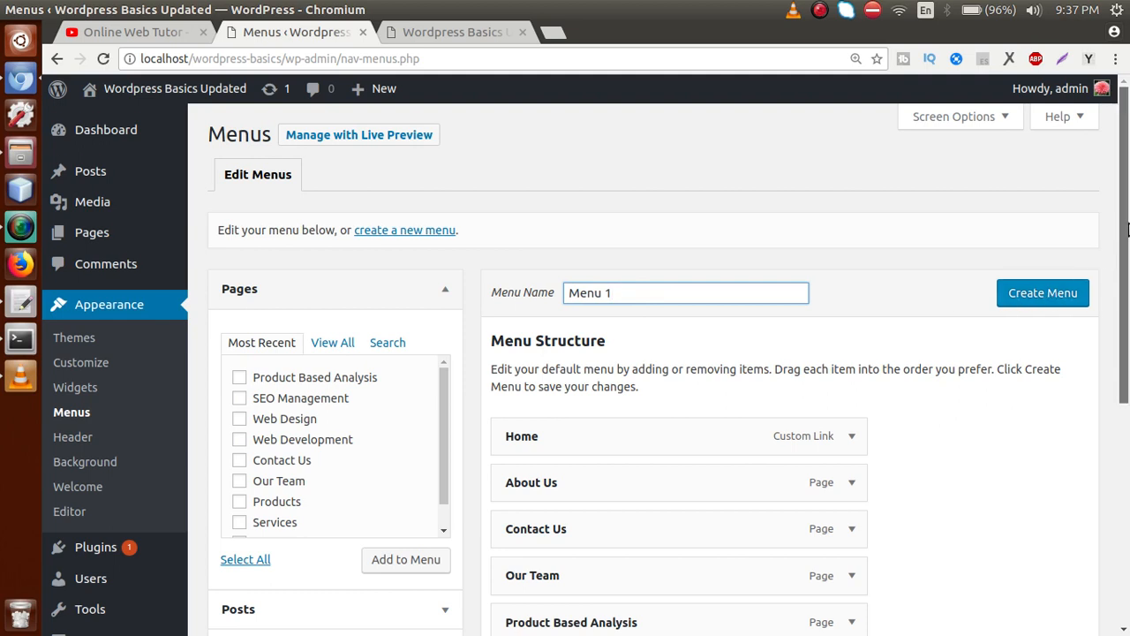
drag(1128, 240, 1125, 356)
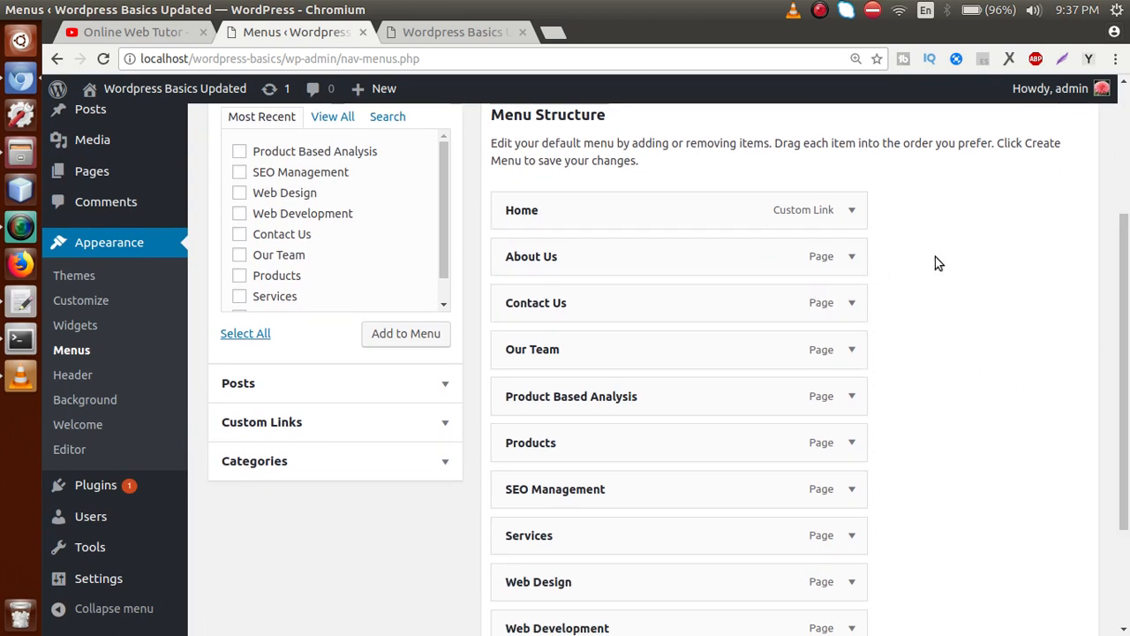
drag(1125, 260, 1114, 327)
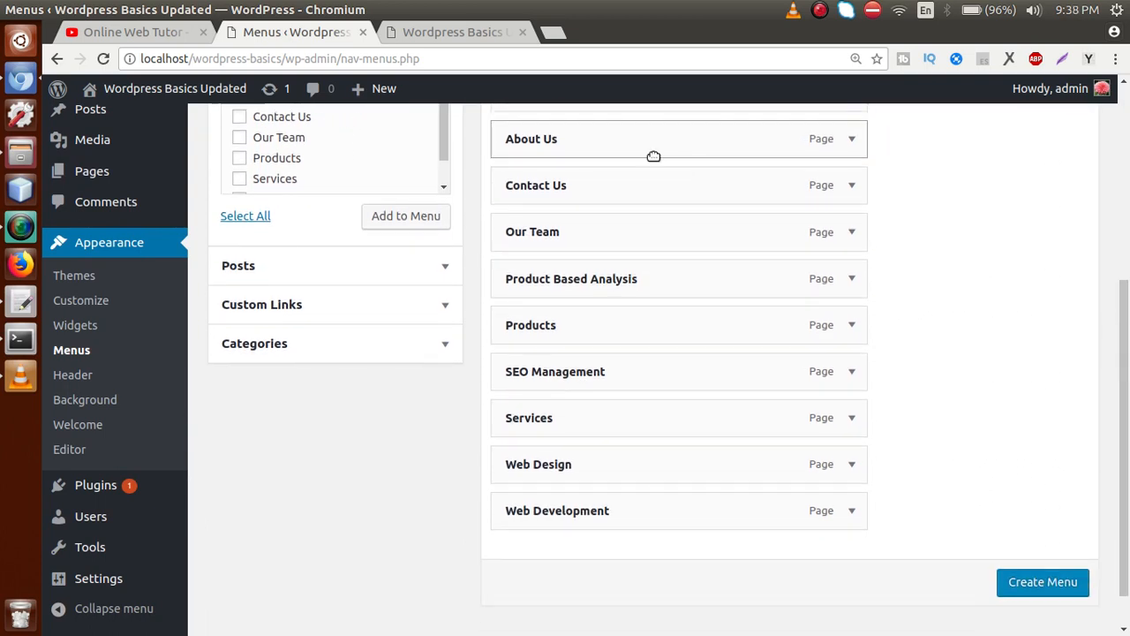
mouse_move(349, 86)
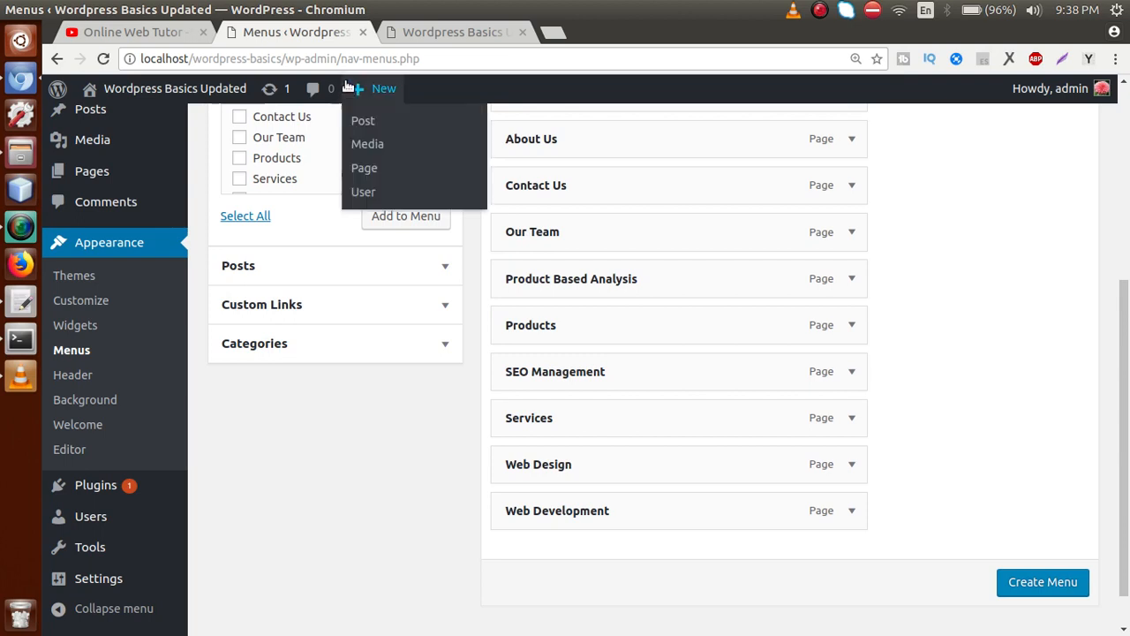
drag(341, 58, 285, 64)
click(451, 58)
click(335, 63)
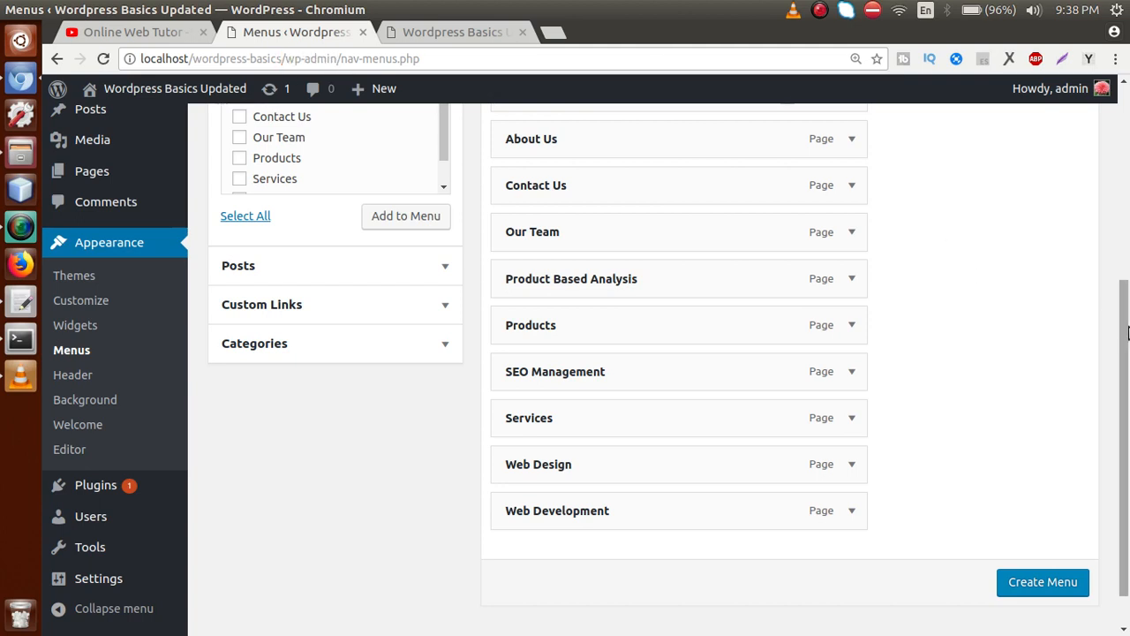
drag(1119, 331, 1111, 210)
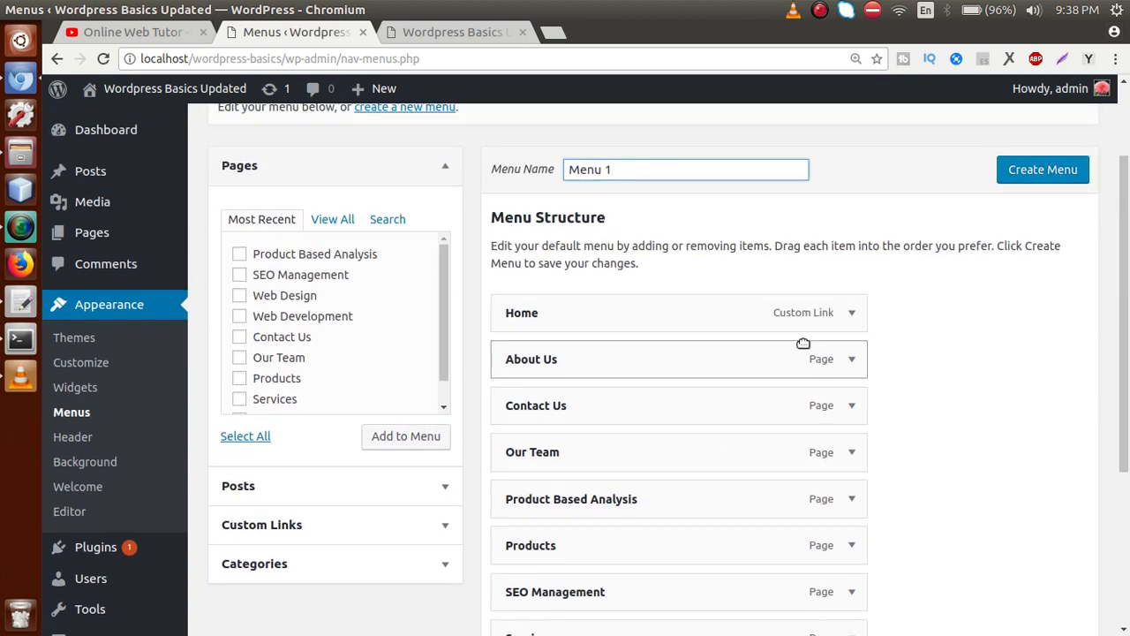
- Remove Home, About Us, Contact Us, Our Team and Product Based Analysis from the menu structure
scroll(945, 257, down, 1)
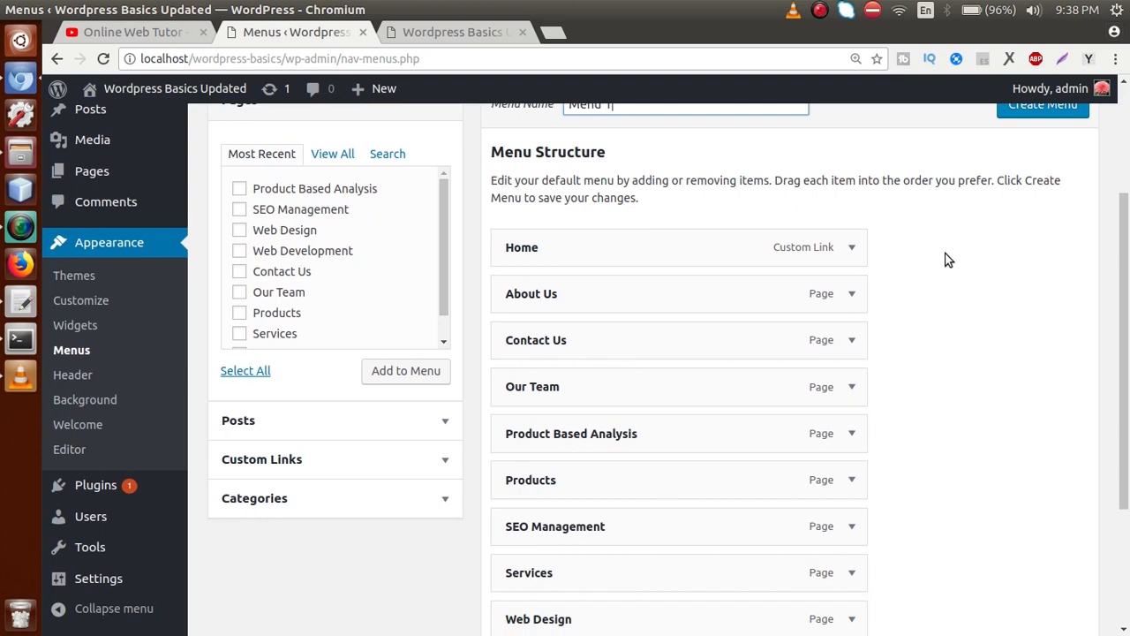
click(852, 249)
click(521, 418)
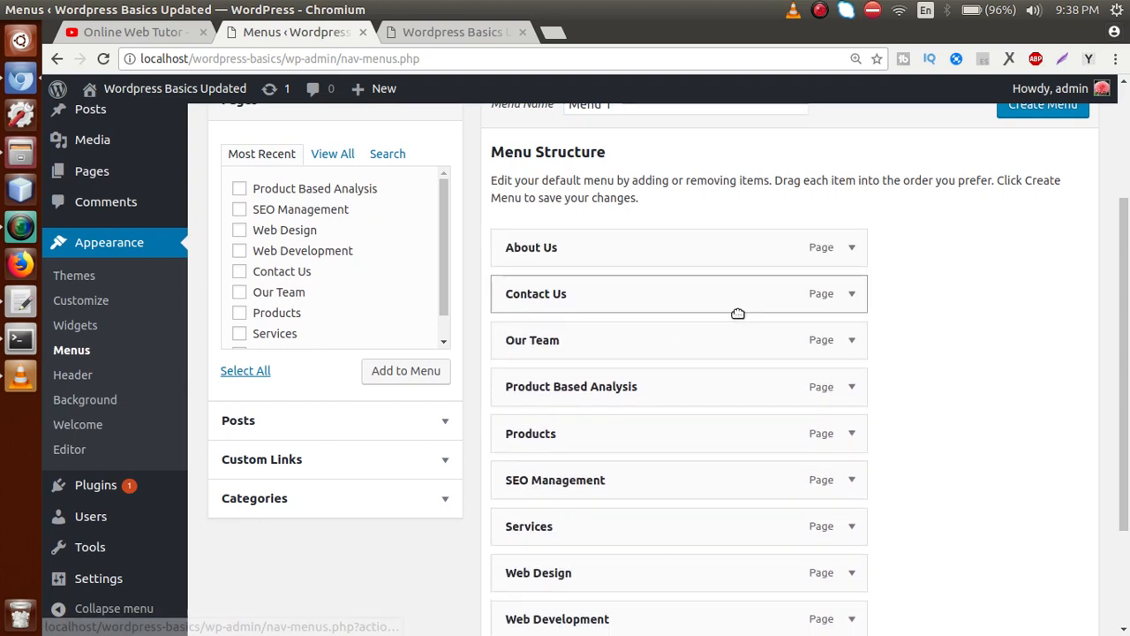
click(851, 249)
click(520, 404)
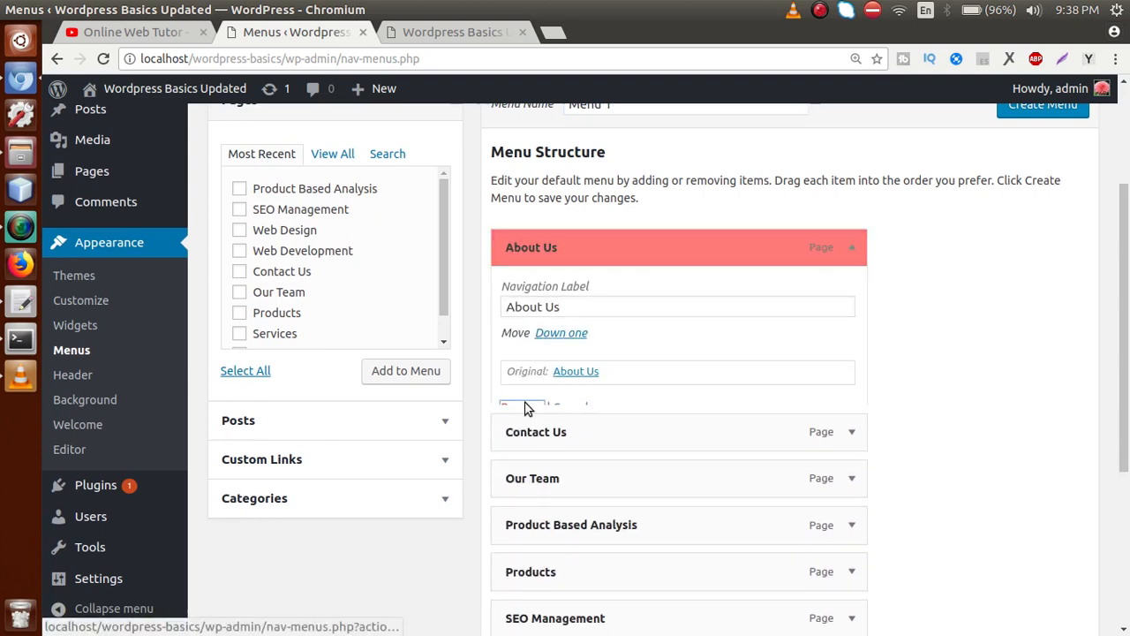
click(851, 249)
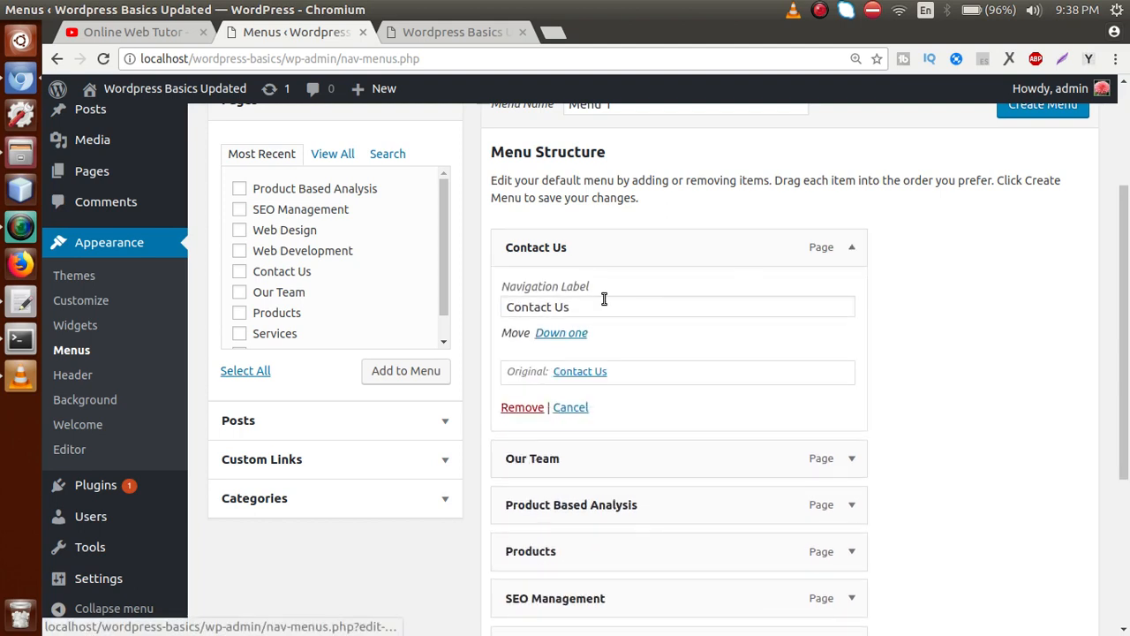
click(519, 404)
click(851, 248)
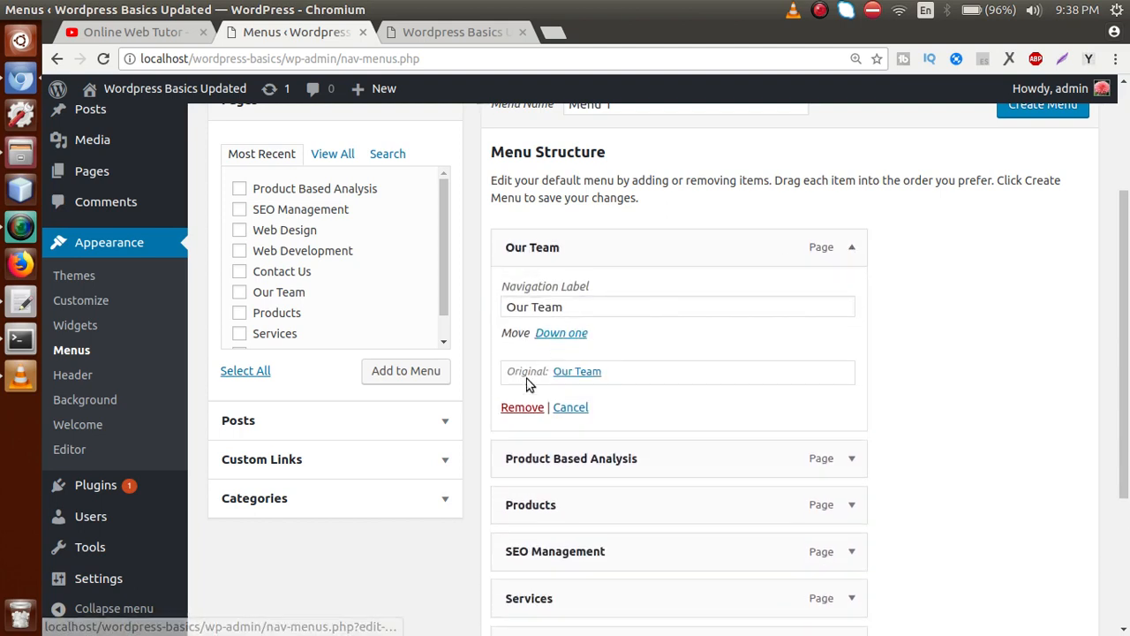
click(521, 407)
click(851, 247)
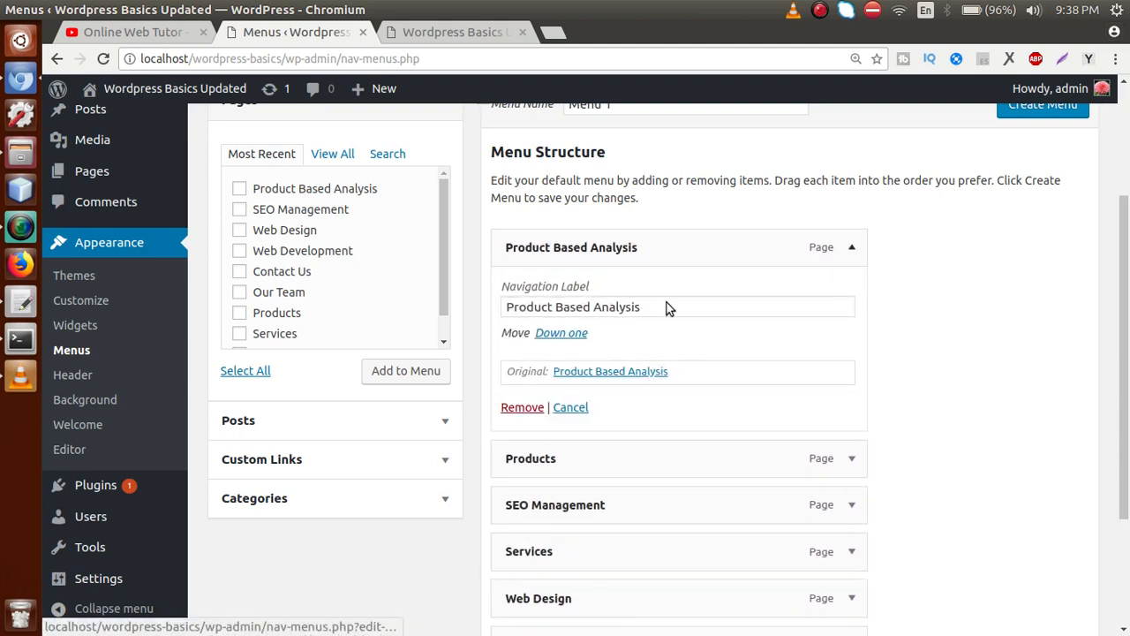
click(521, 407)
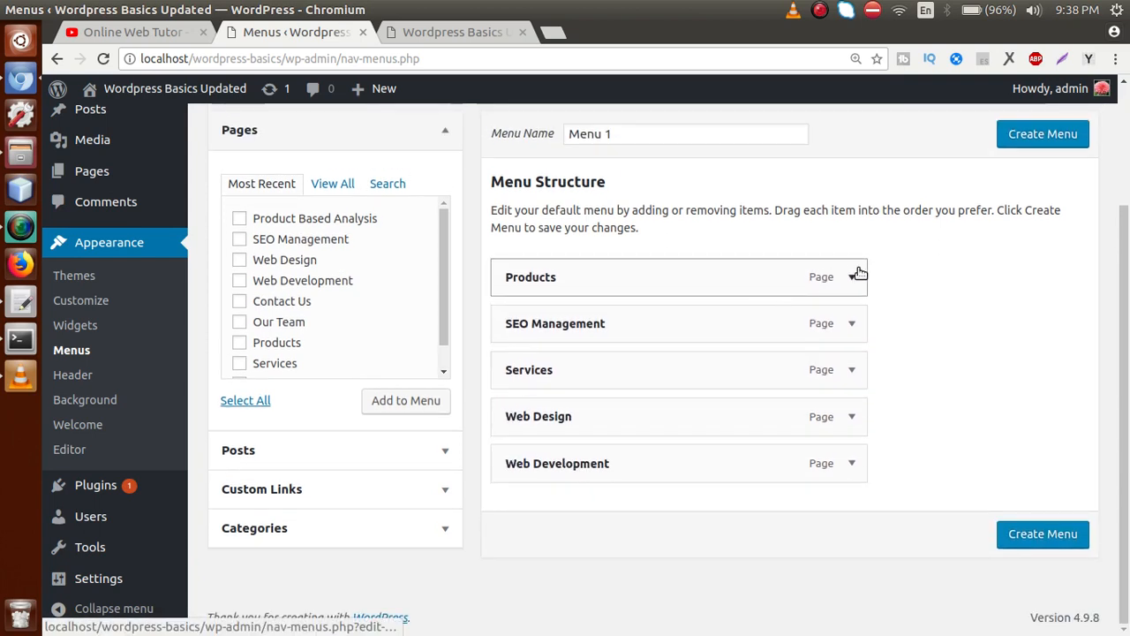
- Remove the items Products, SEO Management, Services, Web Design and Web Development from the menu structure
click(851, 247)
click(519, 407)
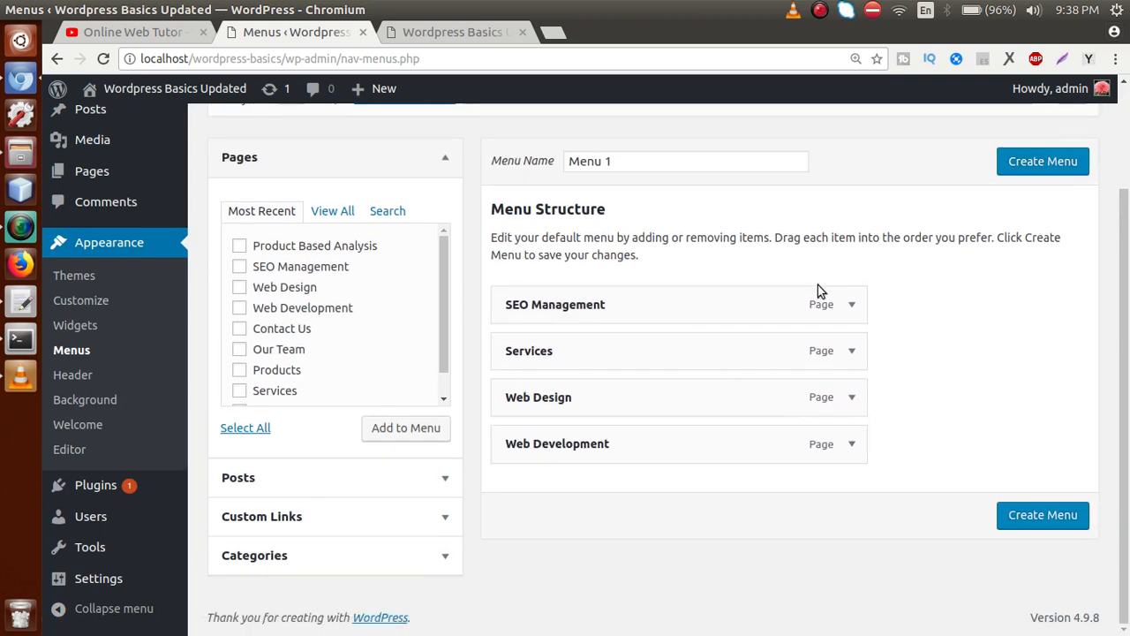
click(849, 307)
click(519, 407)
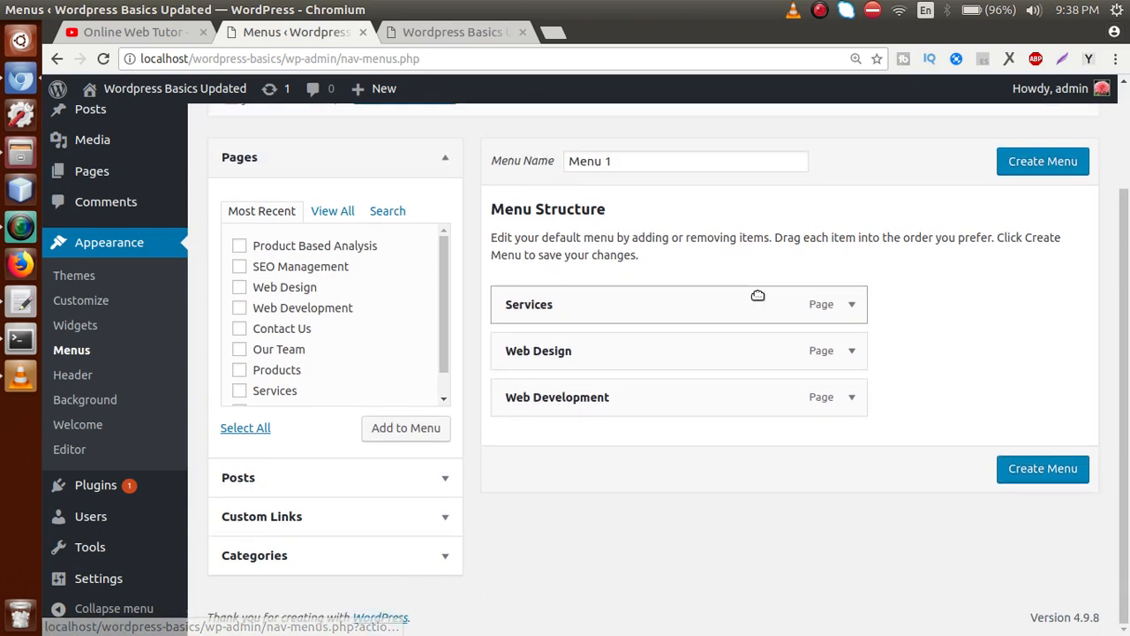
click(855, 307)
click(519, 407)
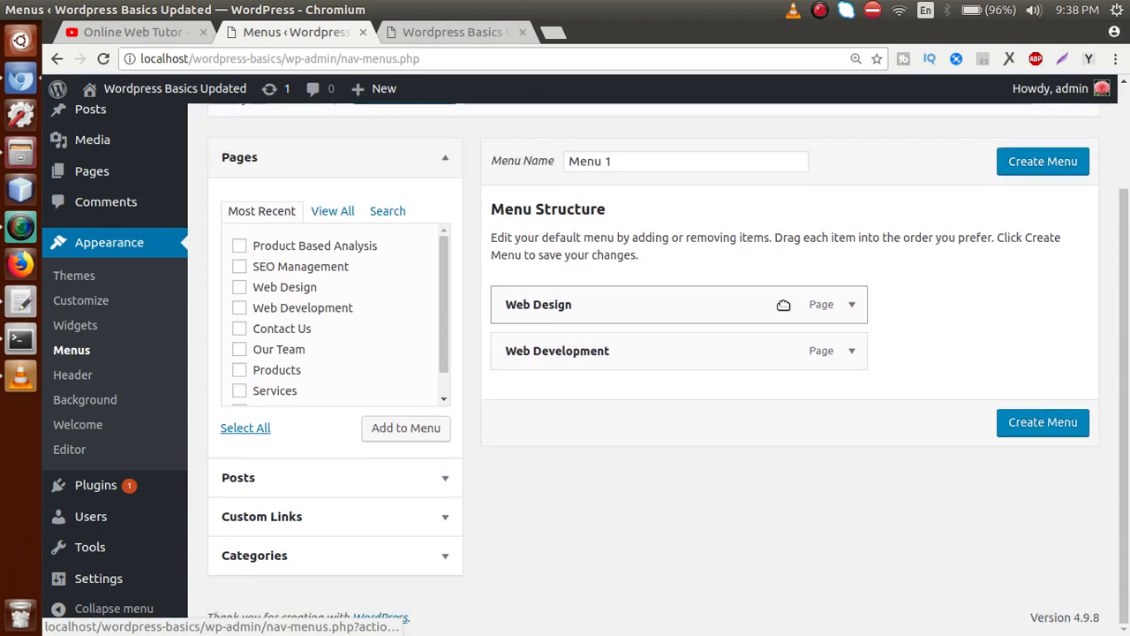
click(852, 307)
click(519, 411)
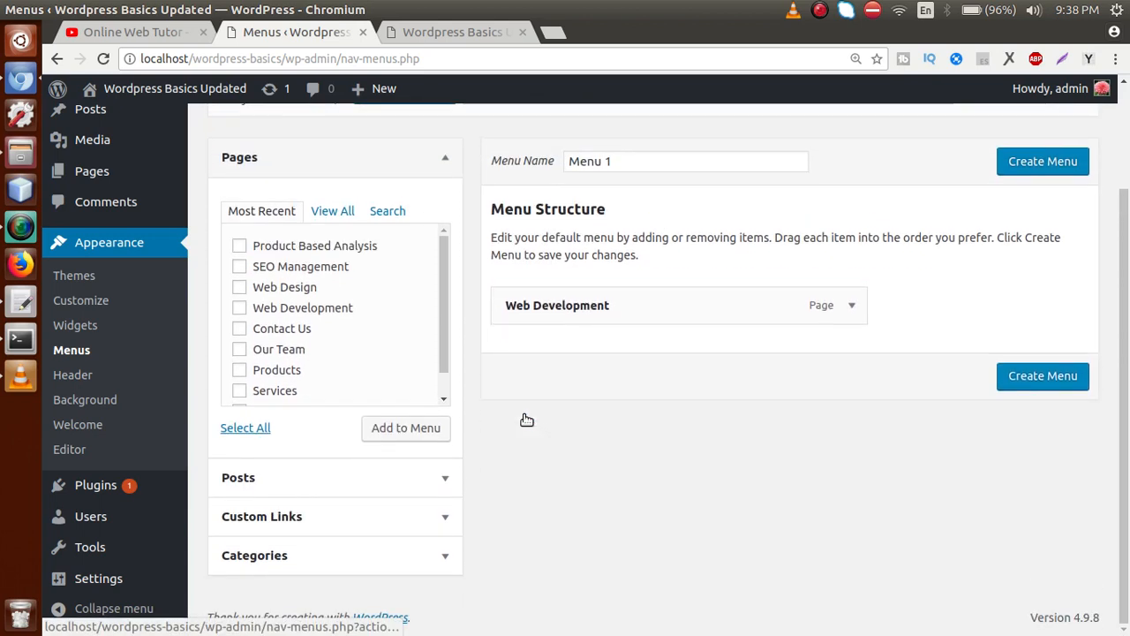
click(851, 305)
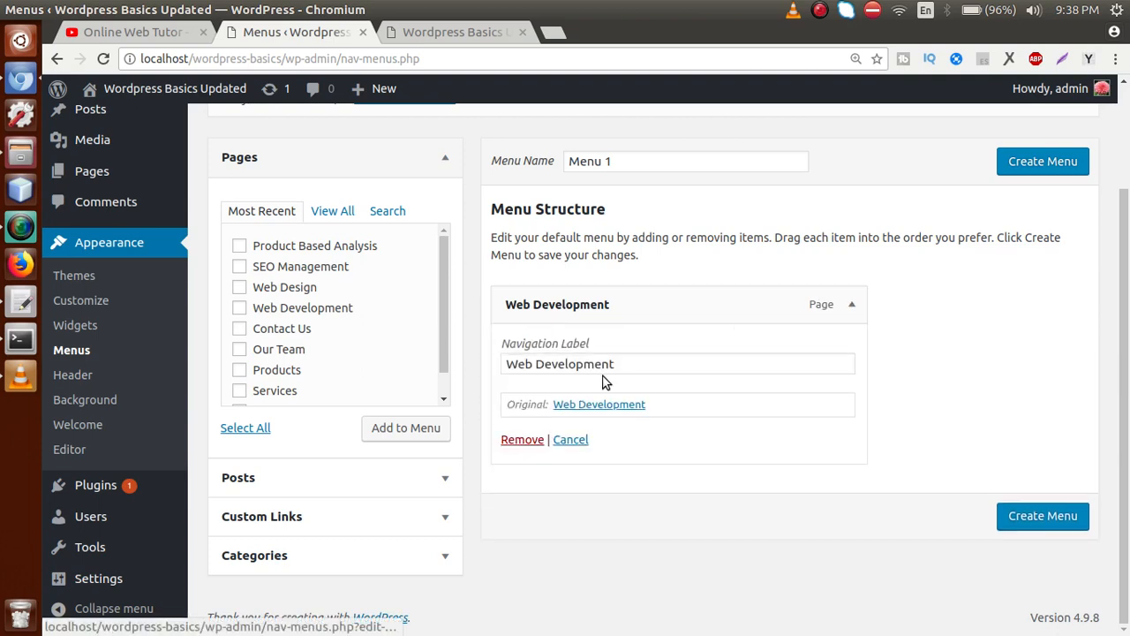
click(520, 441)
- Name the menu "Primary Menu" and create it
scroll(668, 391, up, 3)
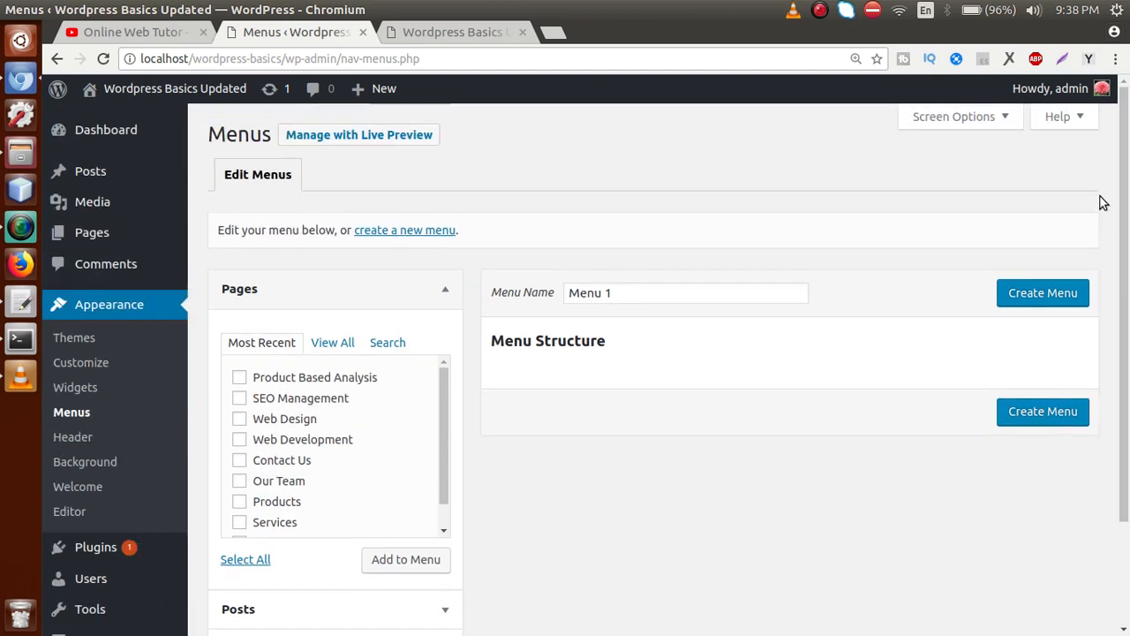
drag(637, 295, 523, 306)
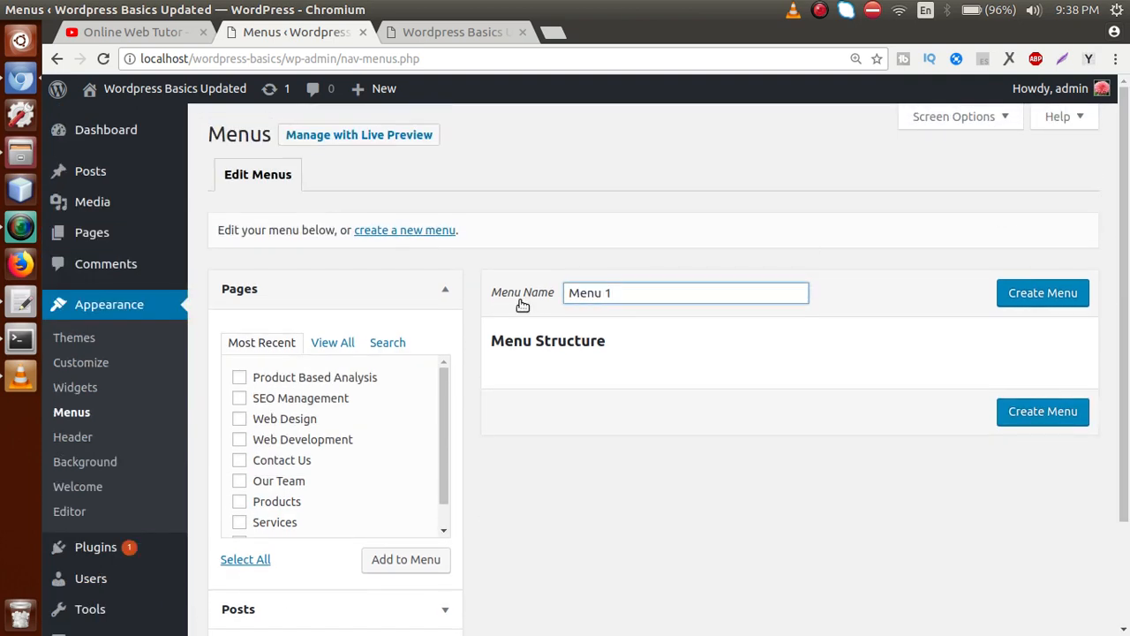
key(ctrl+a)
key(BackSpace)
text(P)
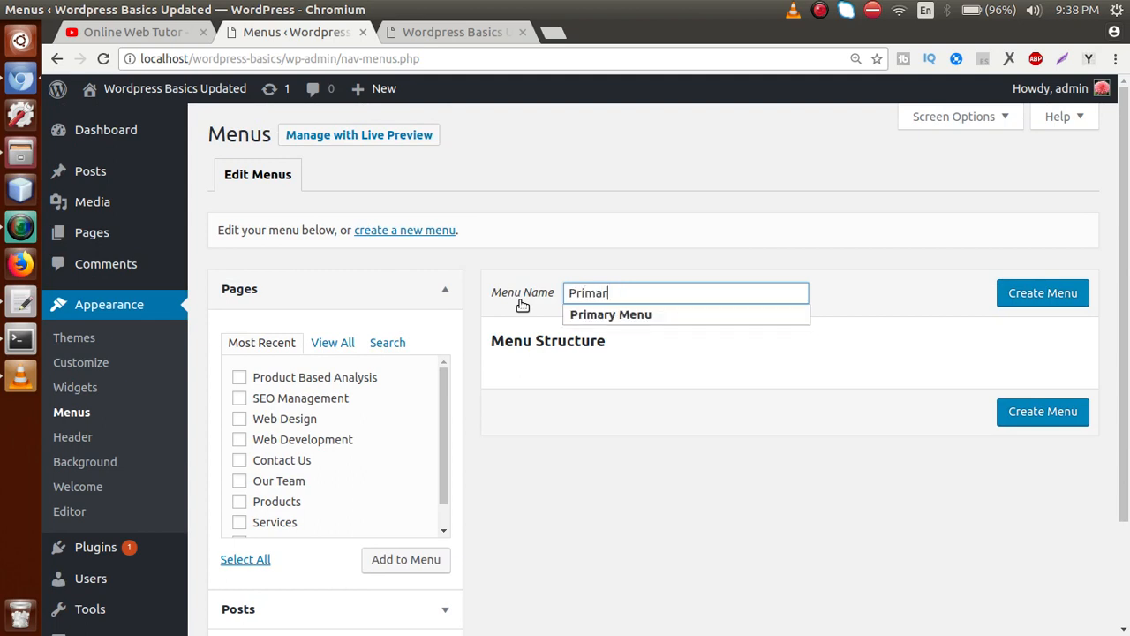
text(rimar)
key(Down)
key(Return)
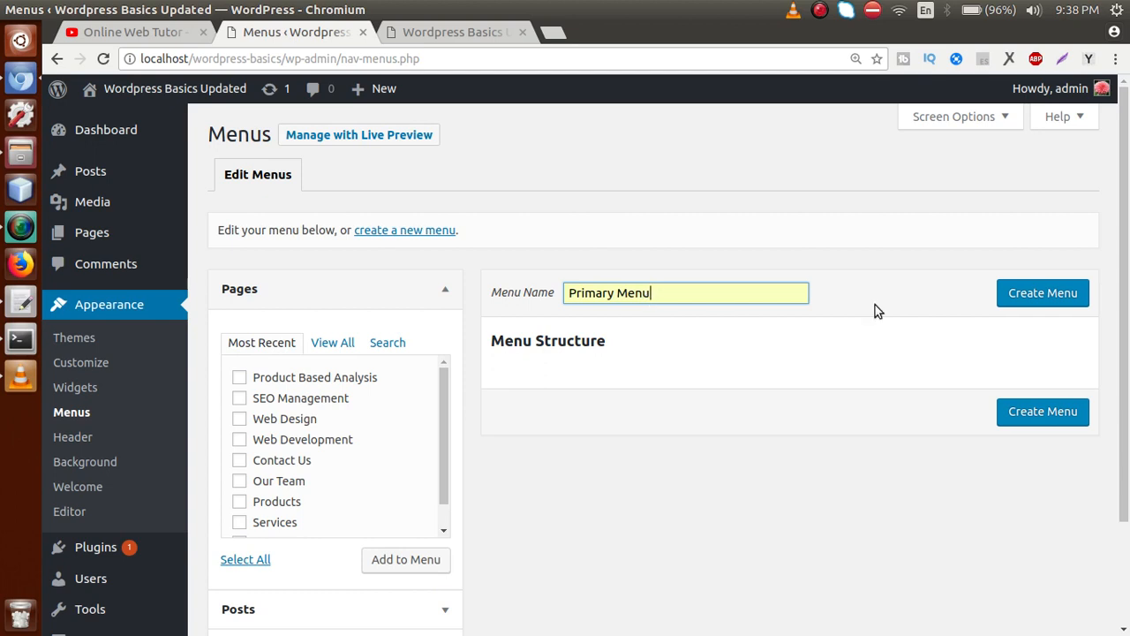
click(1040, 296)
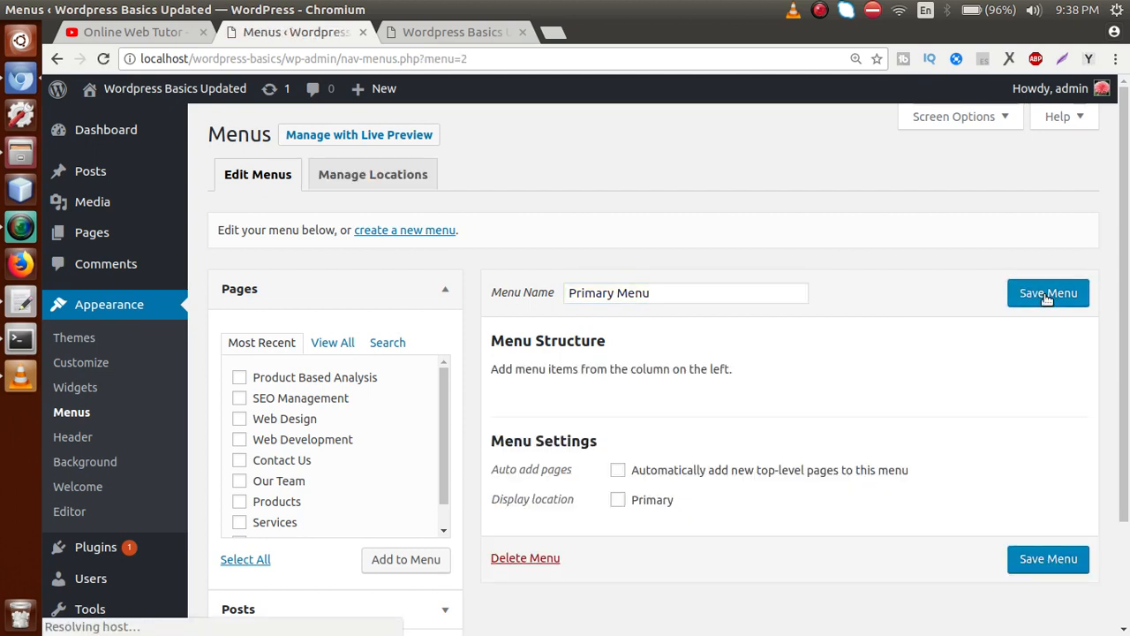
- Review the Primary Menu's name, structure and settings, and compare them with the navigation on the live site
drag(689, 297, 569, 298)
click(713, 267)
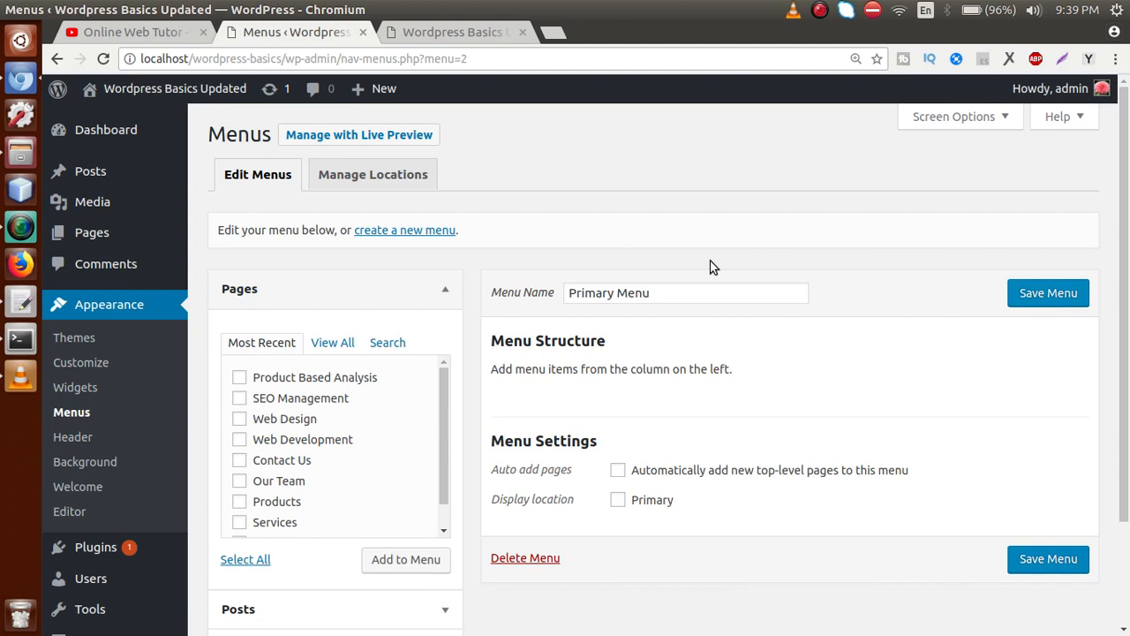
scroll(759, 267, down, 2)
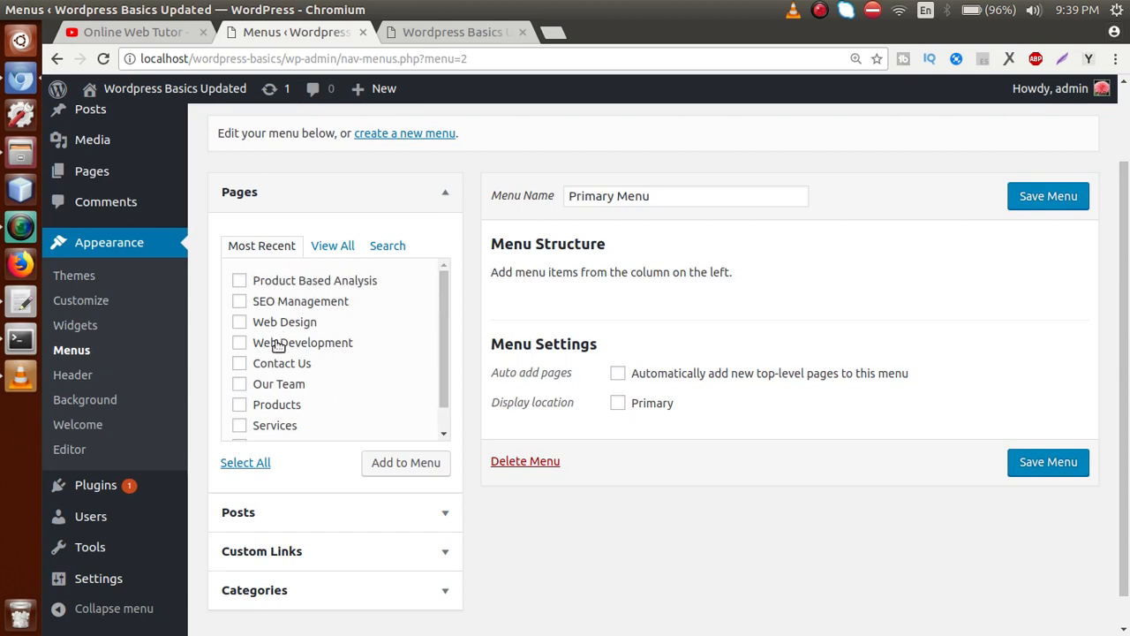
click(655, 196)
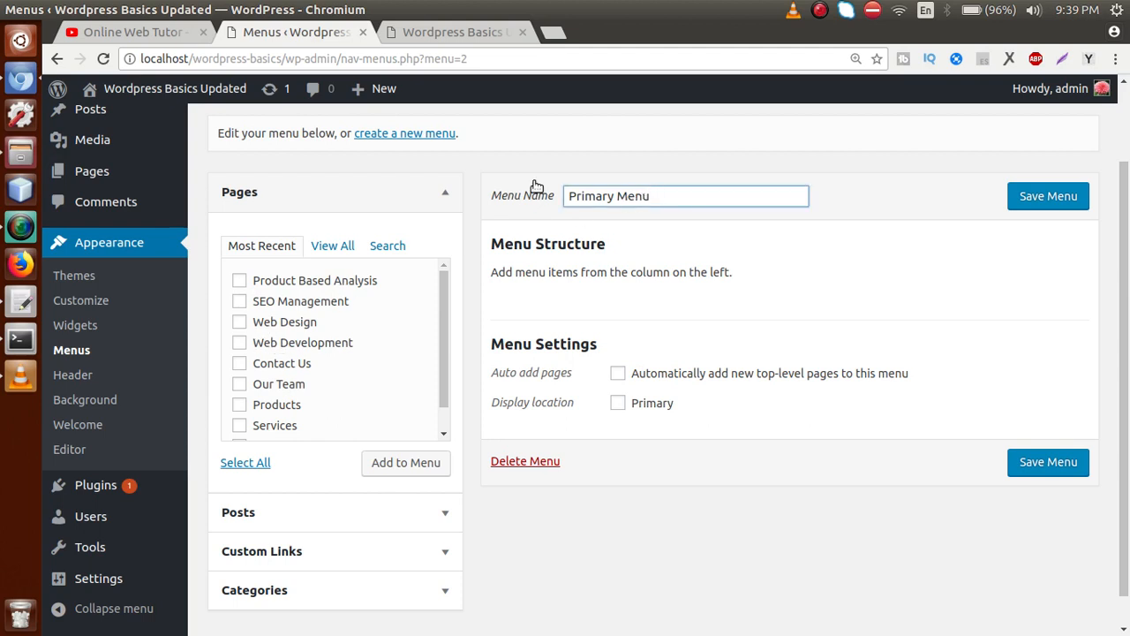
click(487, 36)
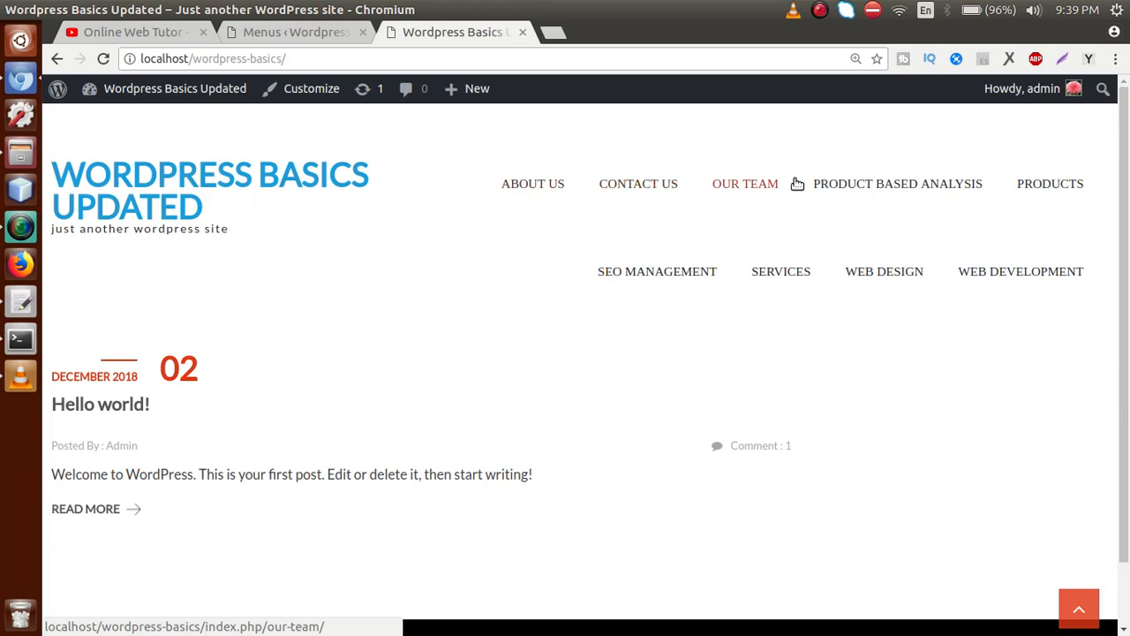
click(334, 33)
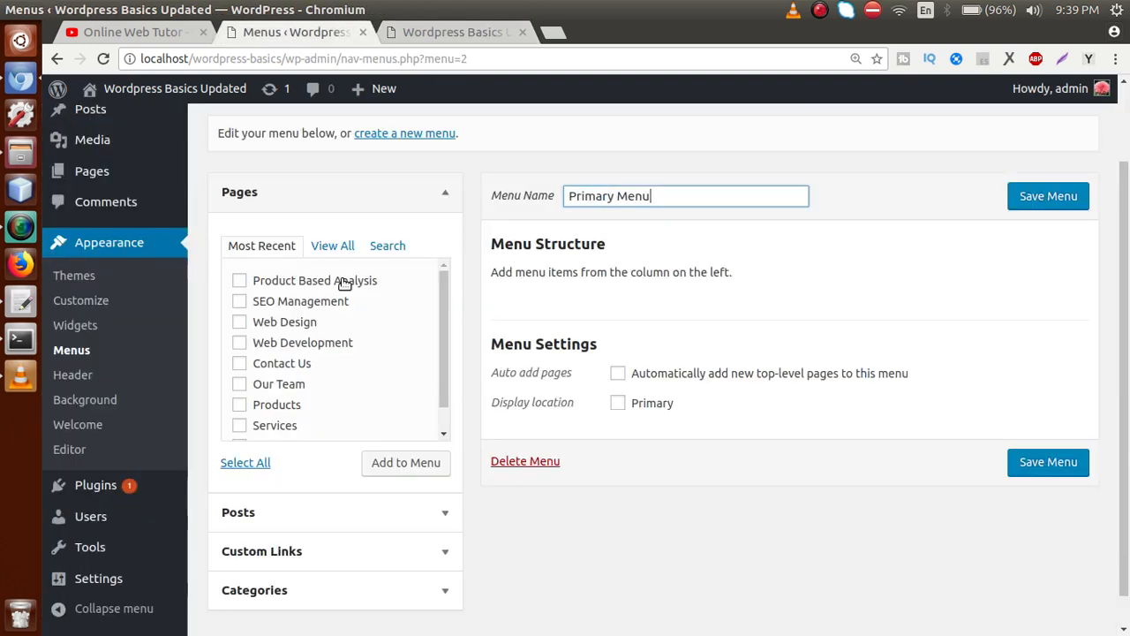
- Add Product Based Analysis, SEO Management, Web Design, Web Development, Contact Us, Our Team, Products, Services and About Us to the Primary Menu
click(239, 280)
click(239, 302)
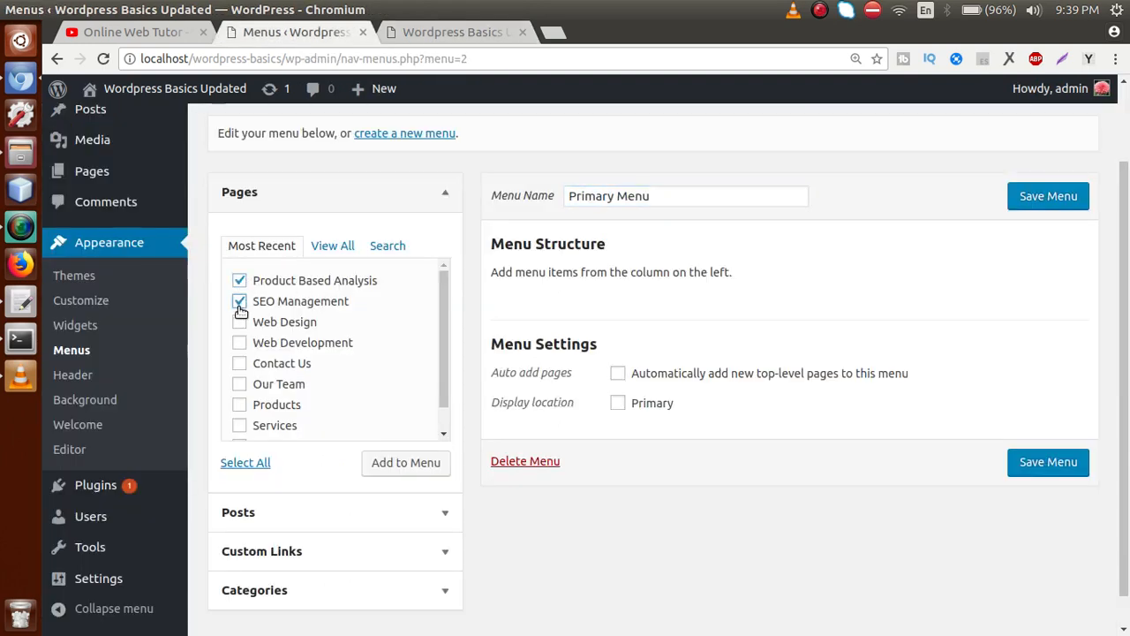
click(239, 321)
click(239, 343)
click(239, 363)
click(239, 384)
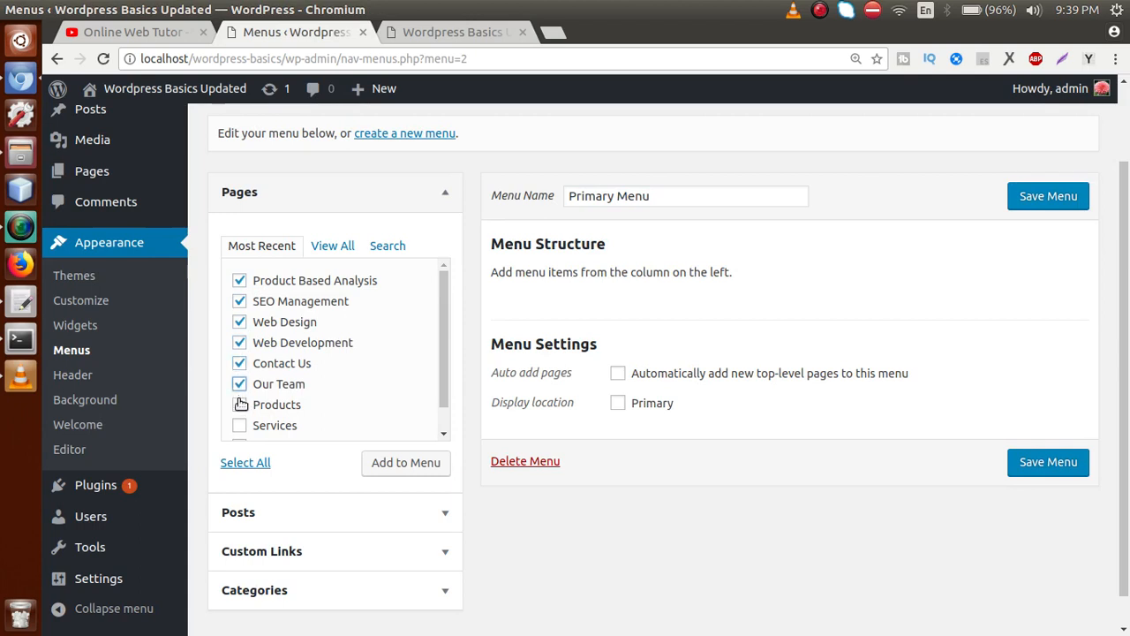
click(240, 404)
click(241, 427)
scroll(440, 349, down, 1)
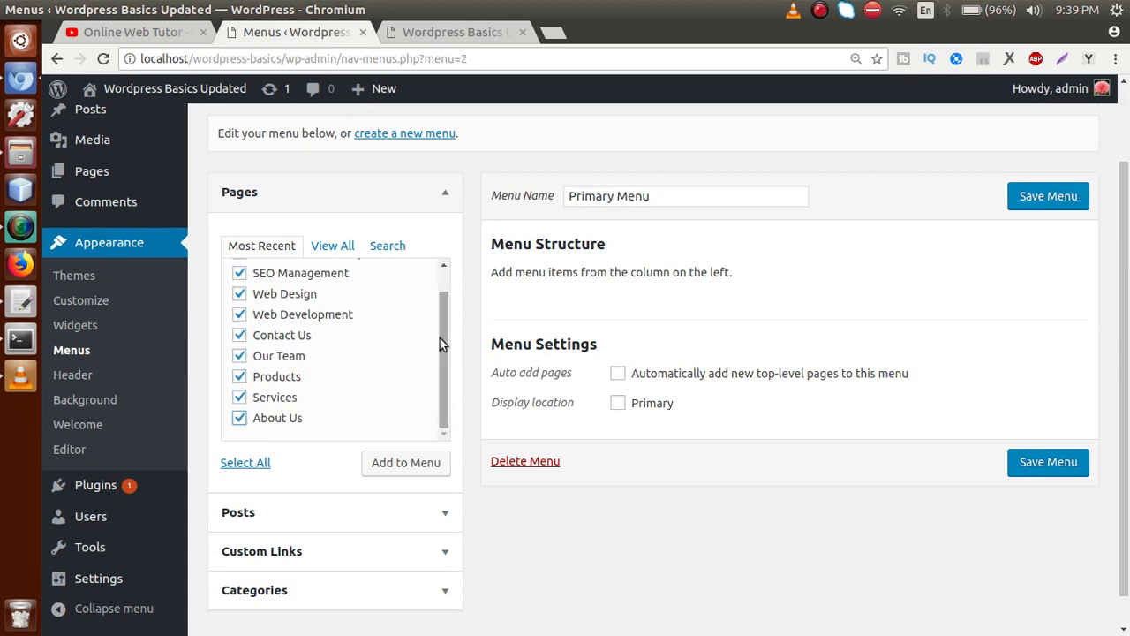
drag(440, 338, 440, 299)
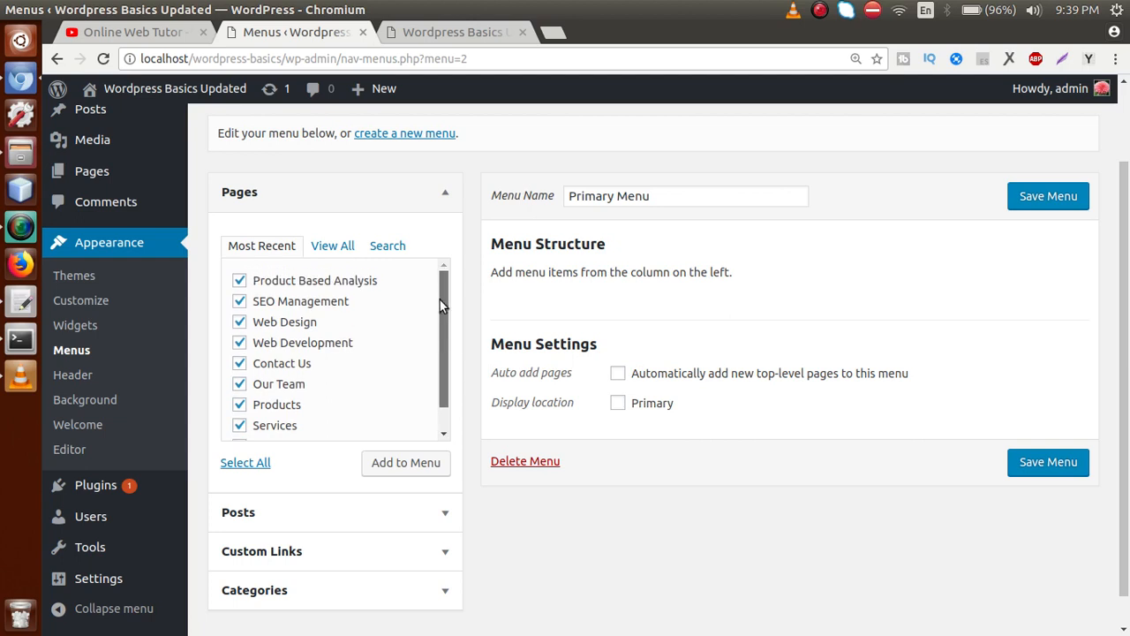
click(406, 465)
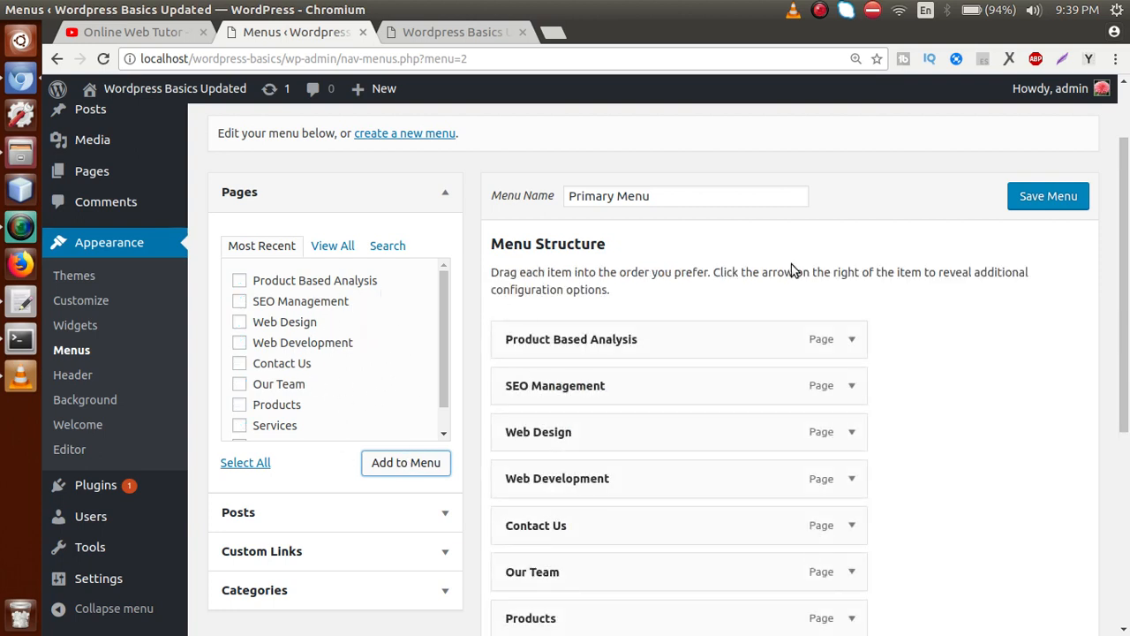
- Review the added menu items and display location setting, and compare them with the navigation on the live site
scroll(1126, 274, down, 3)
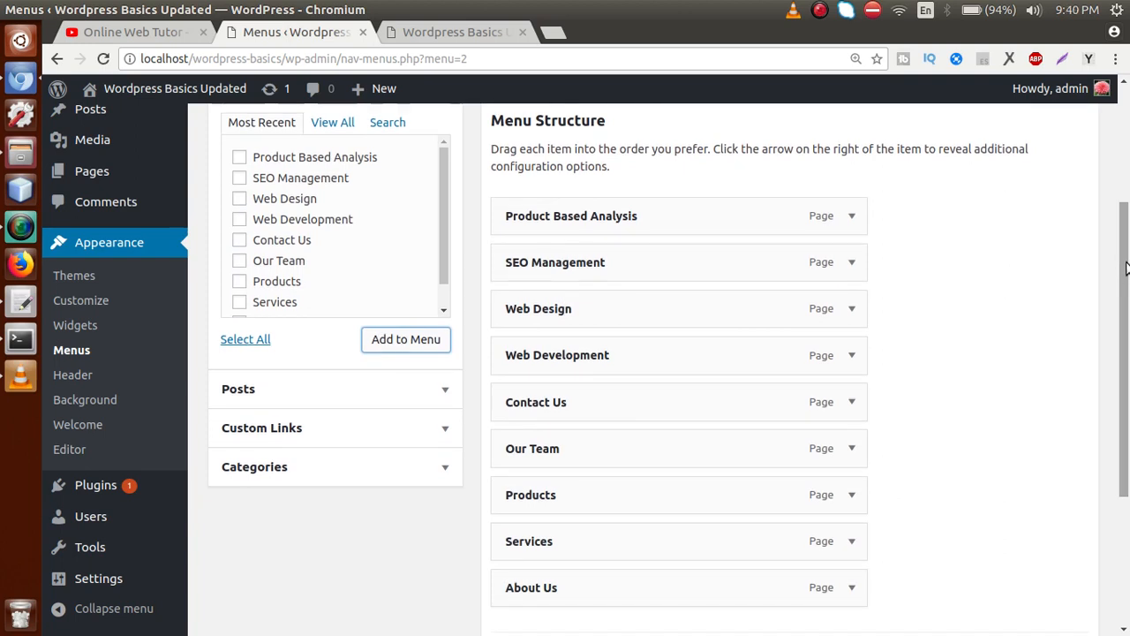
scroll(1125, 268, up, 1)
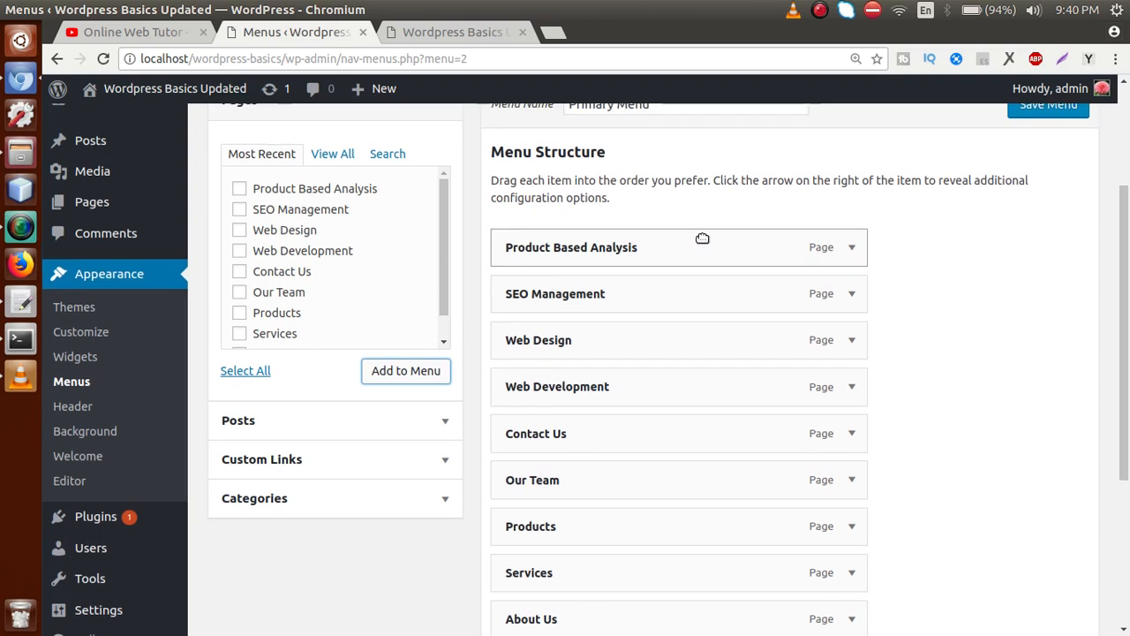
click(471, 32)
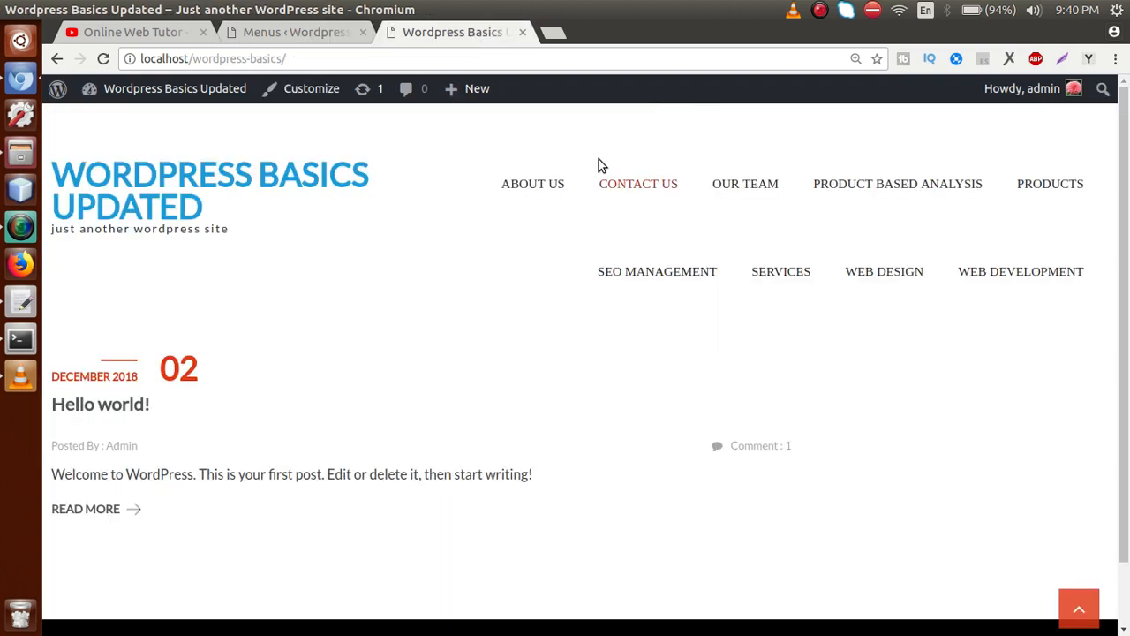
click(321, 35)
scroll(1127, 240, down, 5)
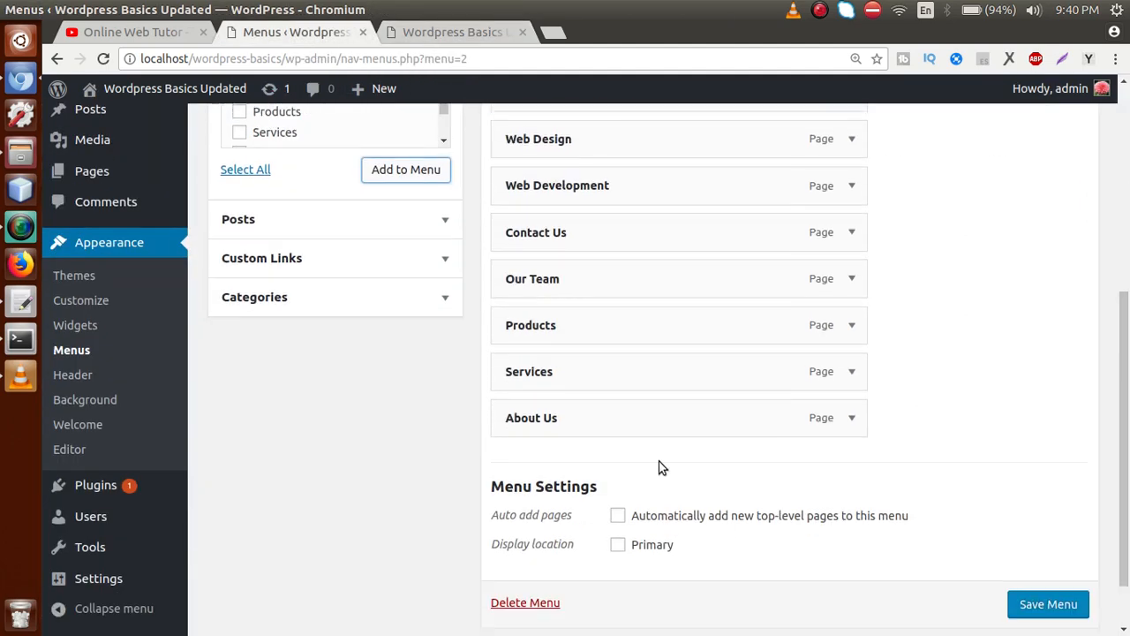
click(474, 36)
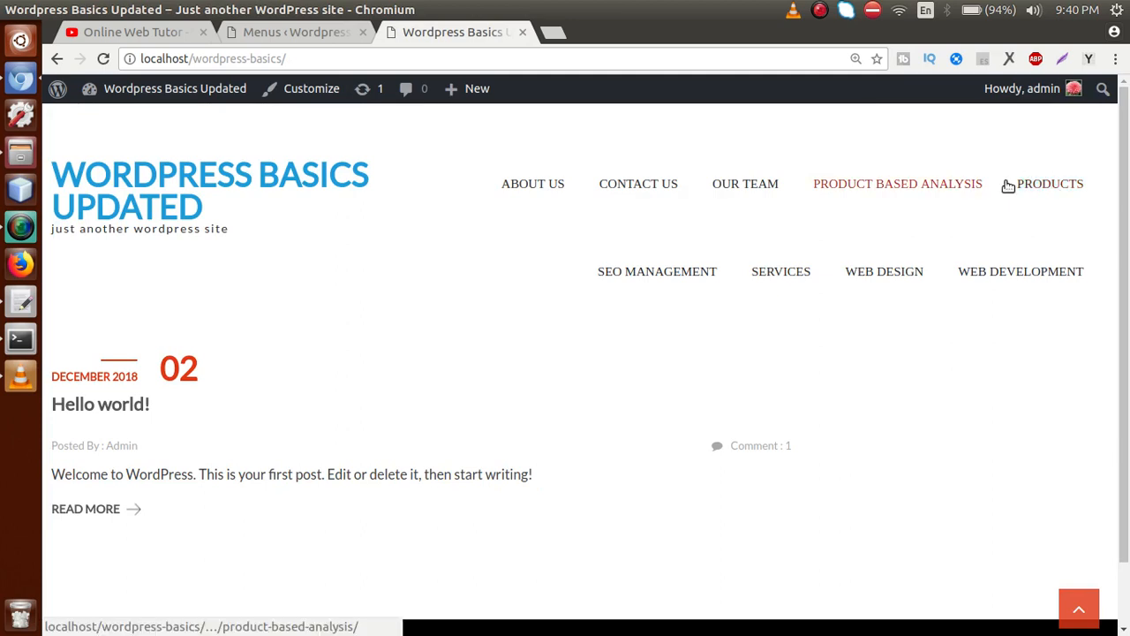
click(318, 33)
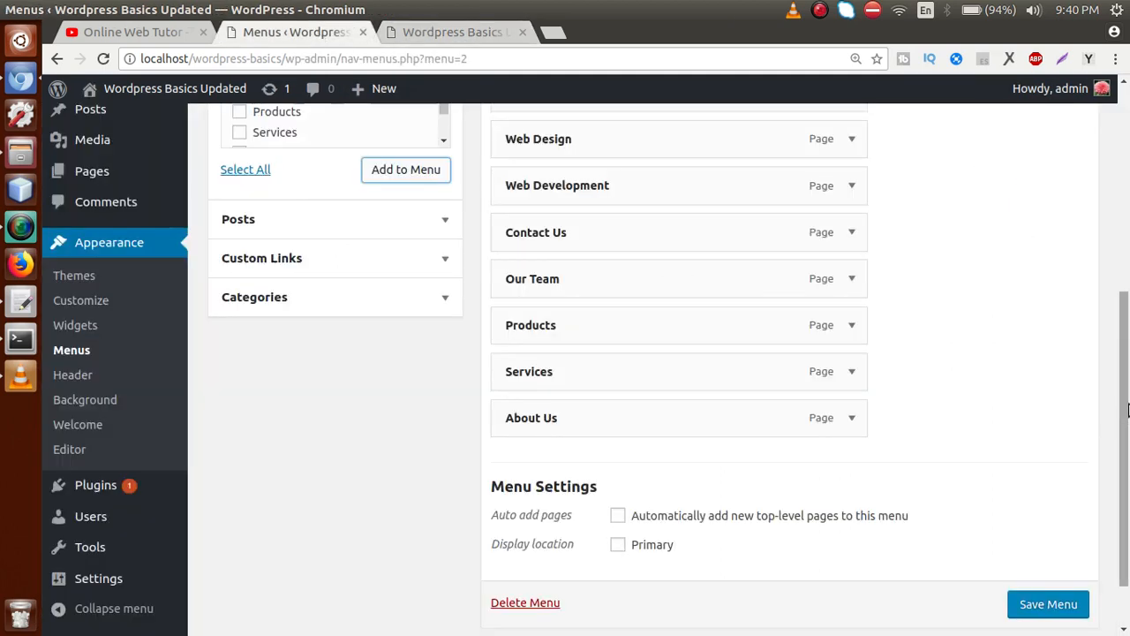
- Reorder the menu so About Us is first, Products precedes Services, Our Team follows Services and Contact Us is last
scroll(1127, 371, up, 2)
drag(1127, 371, 1125, 351)
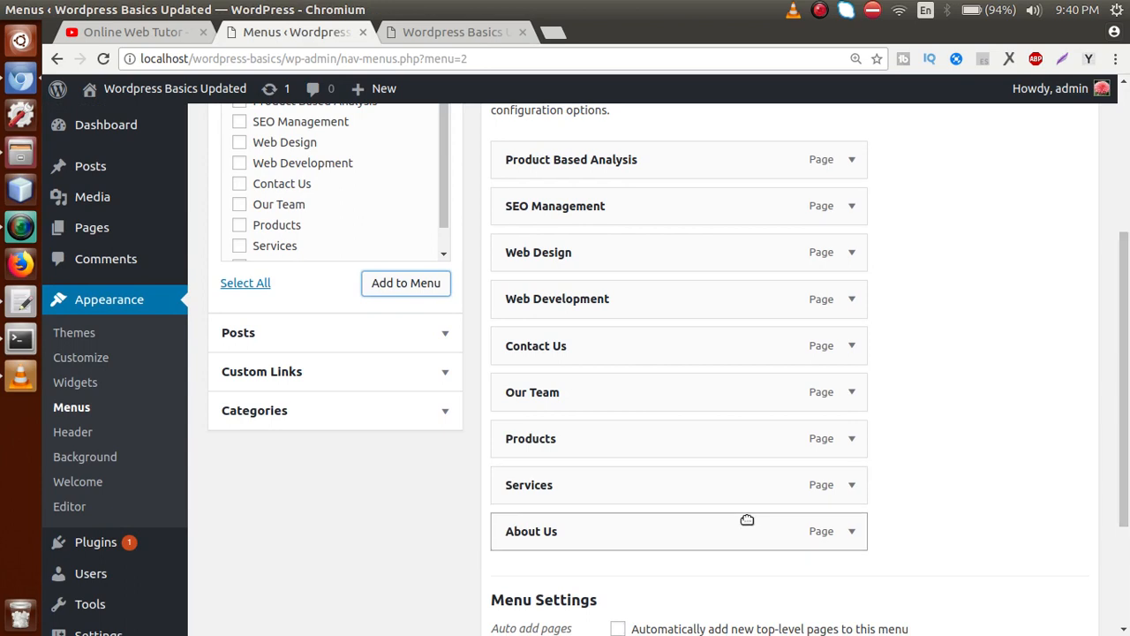
drag(744, 527, 734, 154)
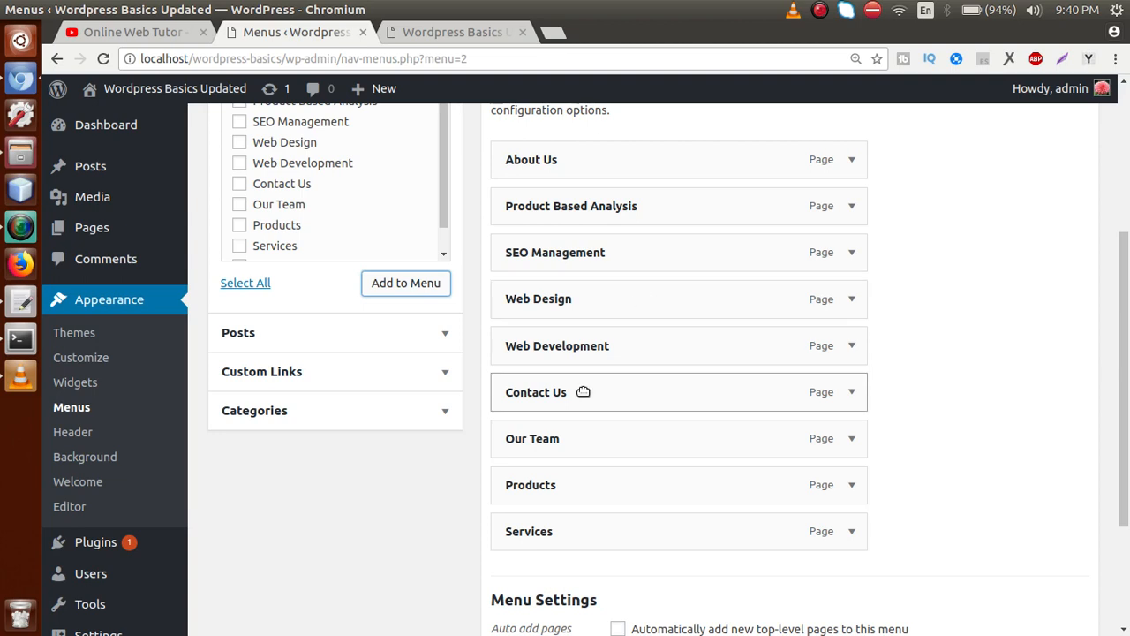
drag(585, 392, 537, 296)
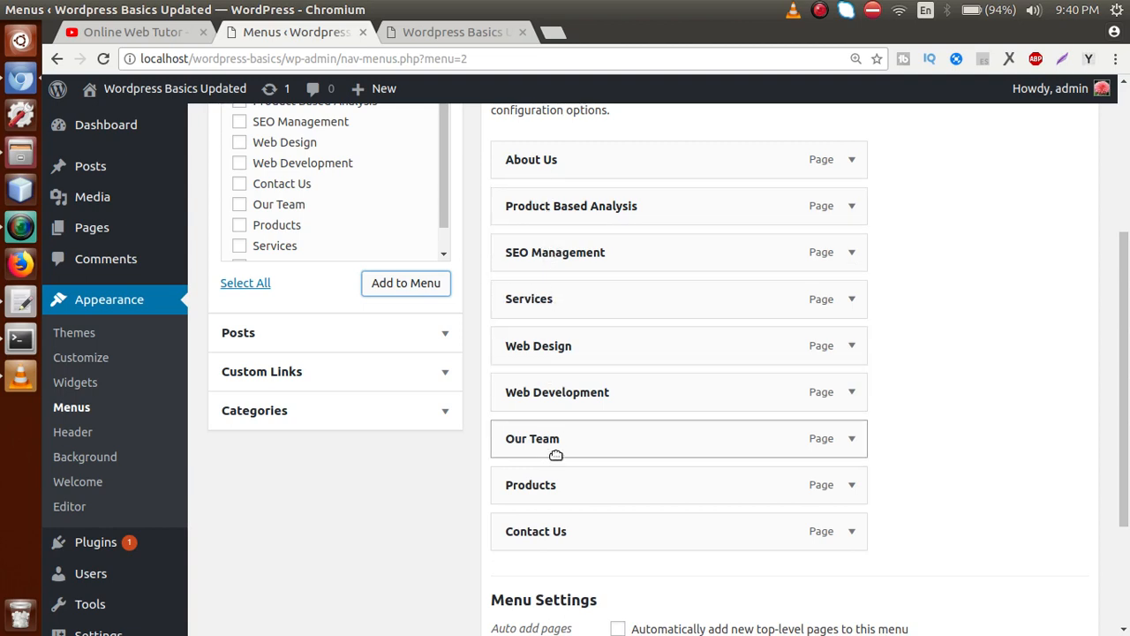
drag(560, 484, 540, 297)
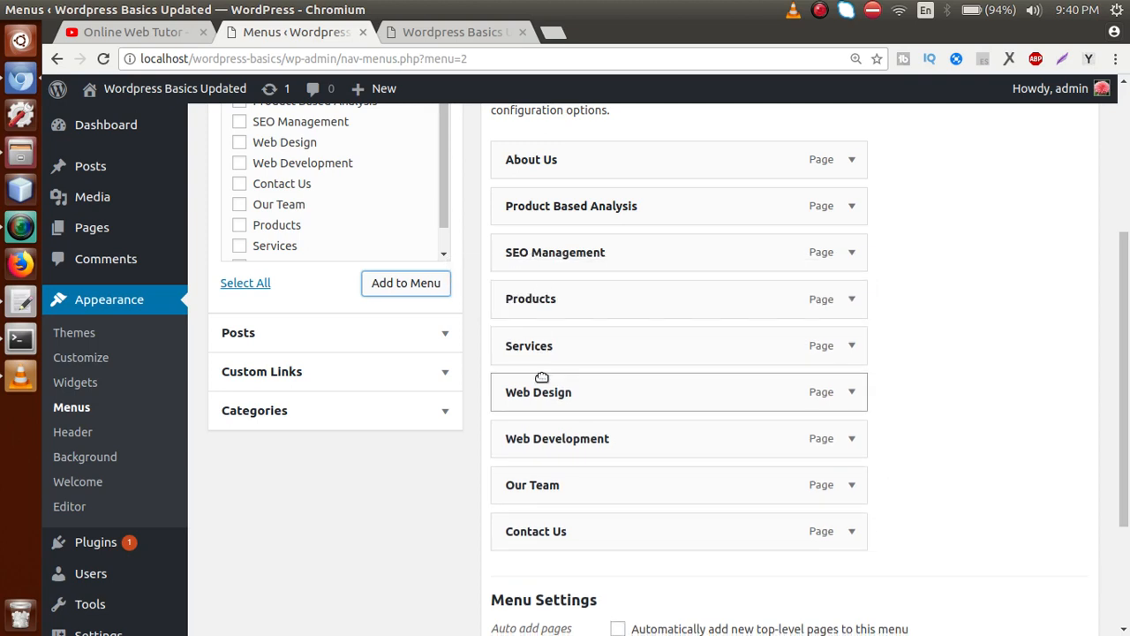
drag(537, 486, 574, 398)
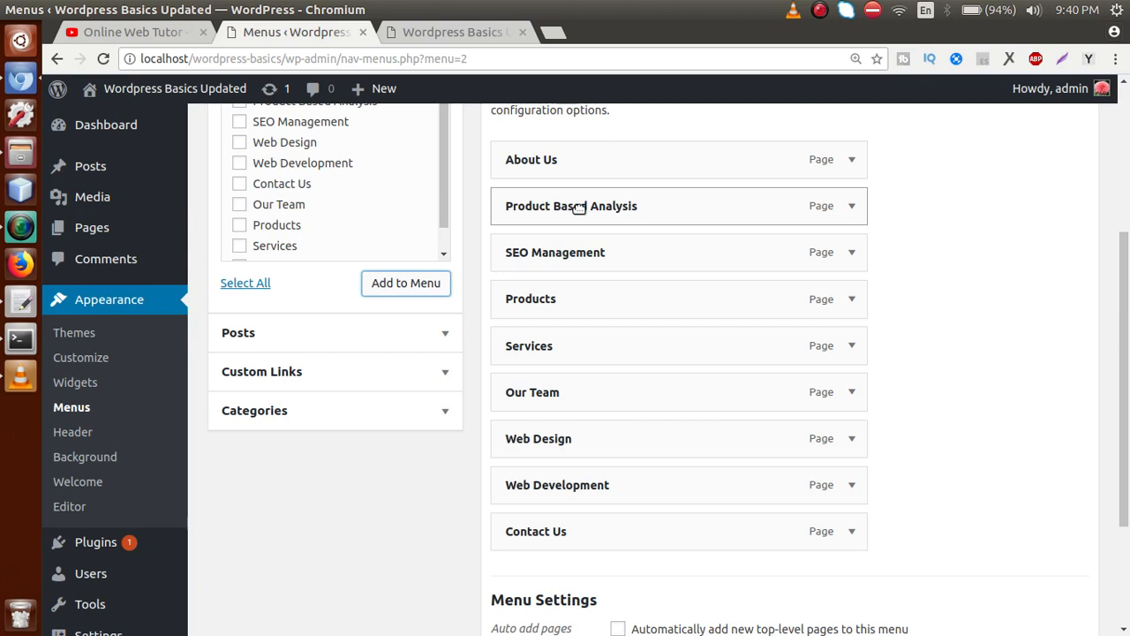
- Nest Product Based Analysis, Web Design, Web Development and SEO Management, in that order, as sub items of Services
drag(579, 207, 550, 357)
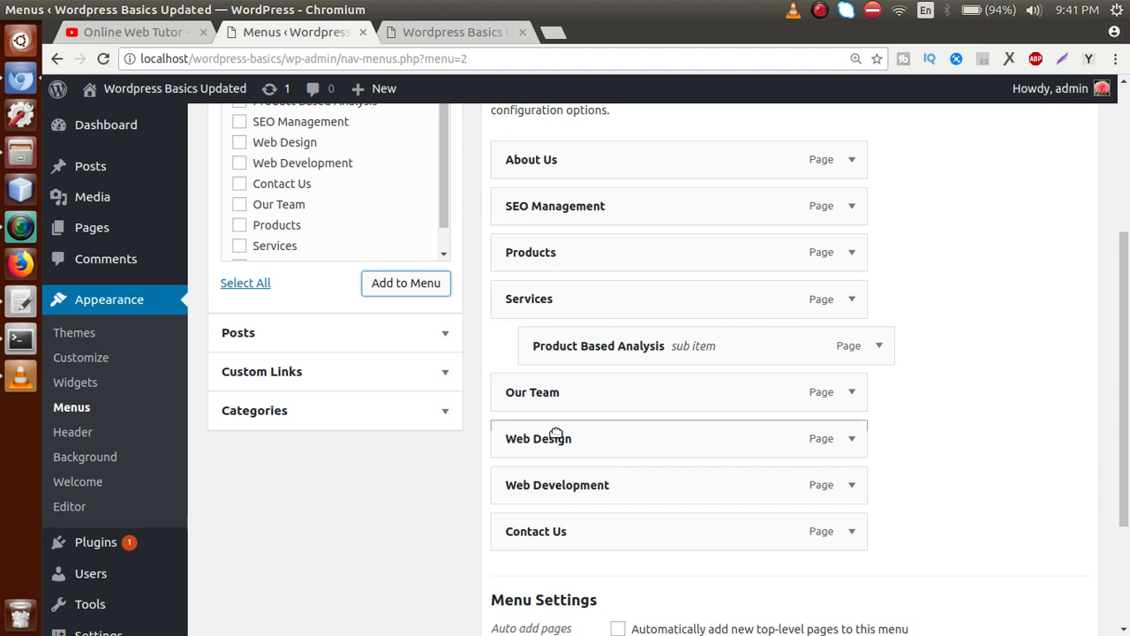
drag(557, 444, 550, 397)
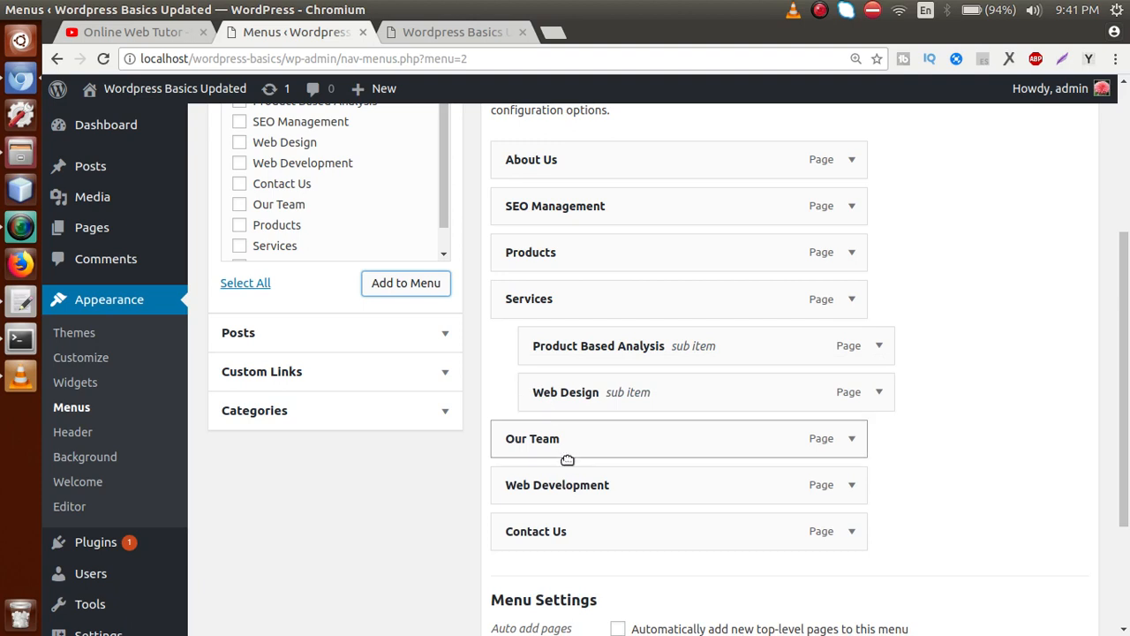
drag(586, 487, 590, 437)
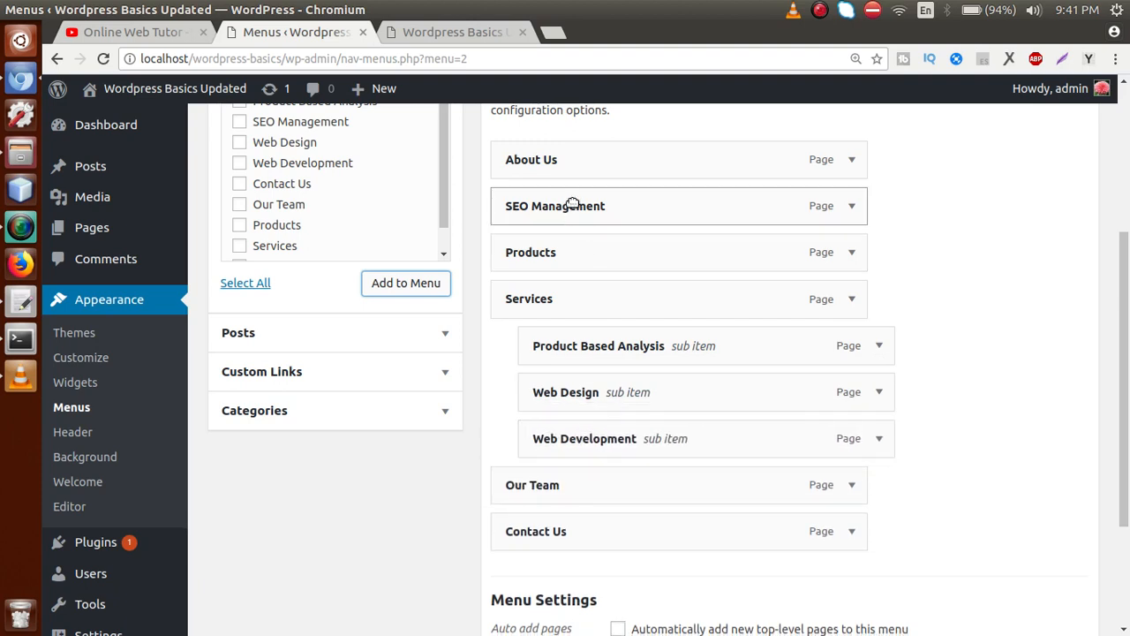
drag(572, 208, 666, 446)
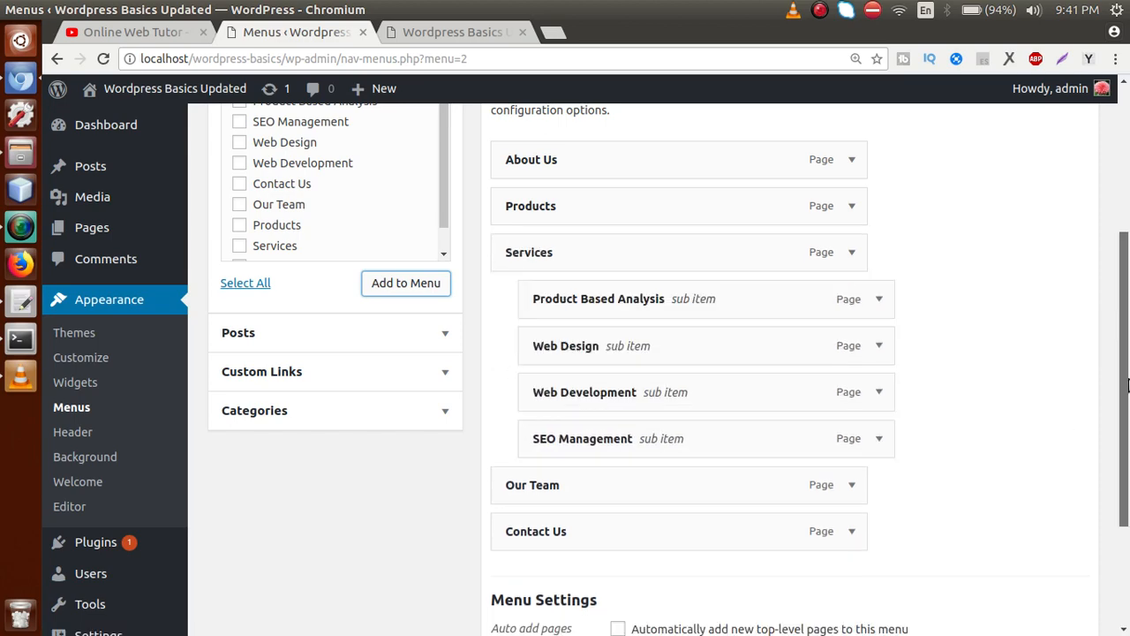
- Assign the menu to the Primary display location and save it
drag(1126, 391, 1124, 494)
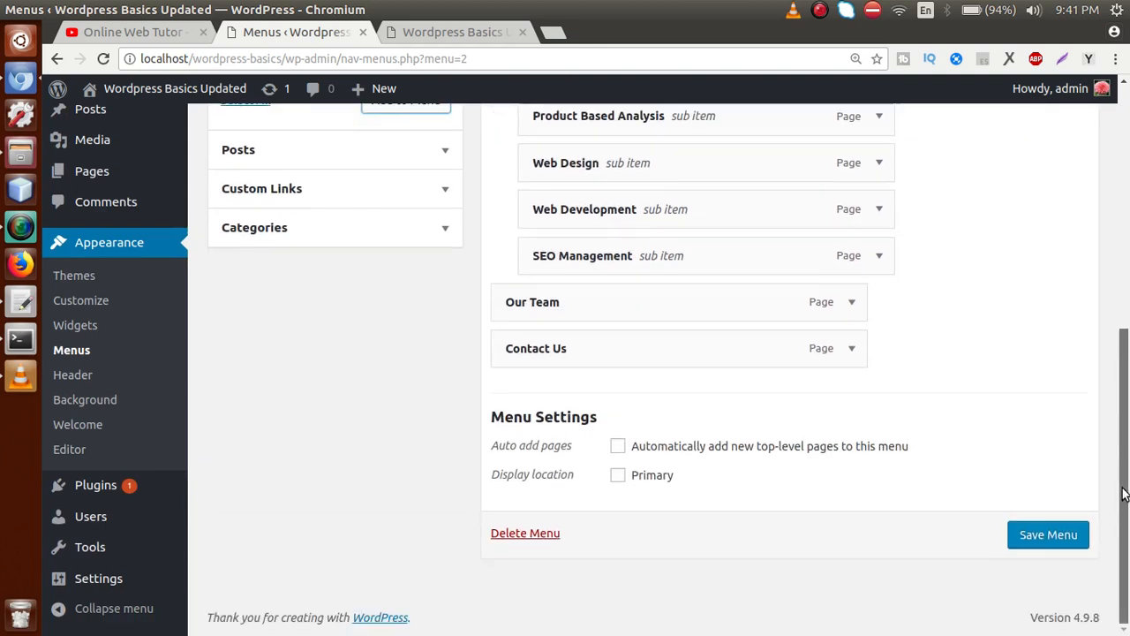
click(620, 478)
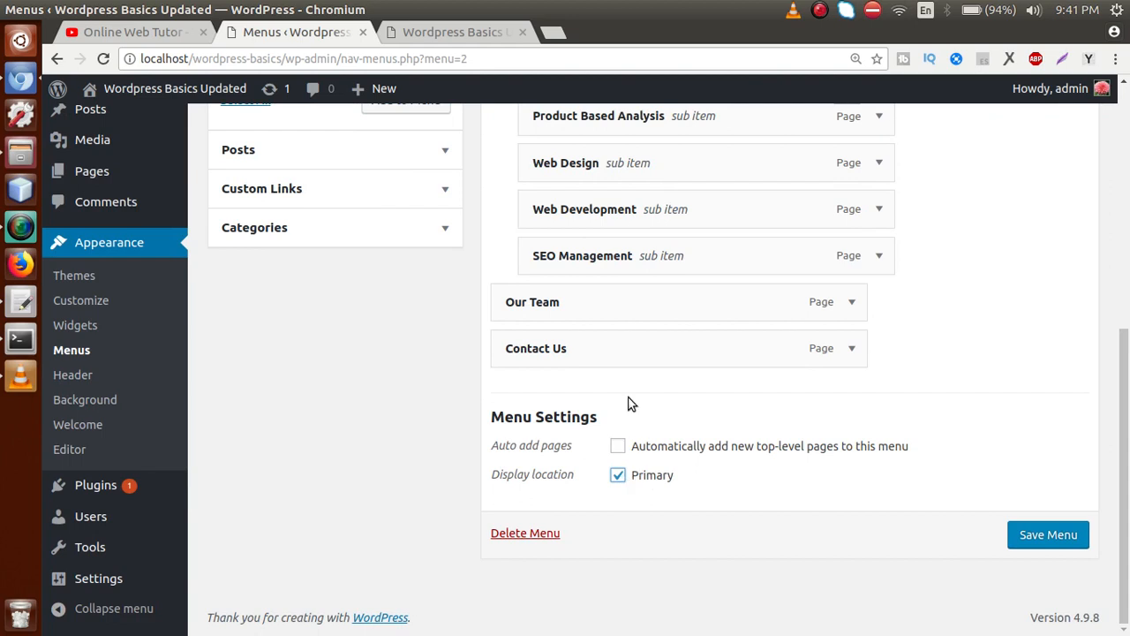
click(481, 35)
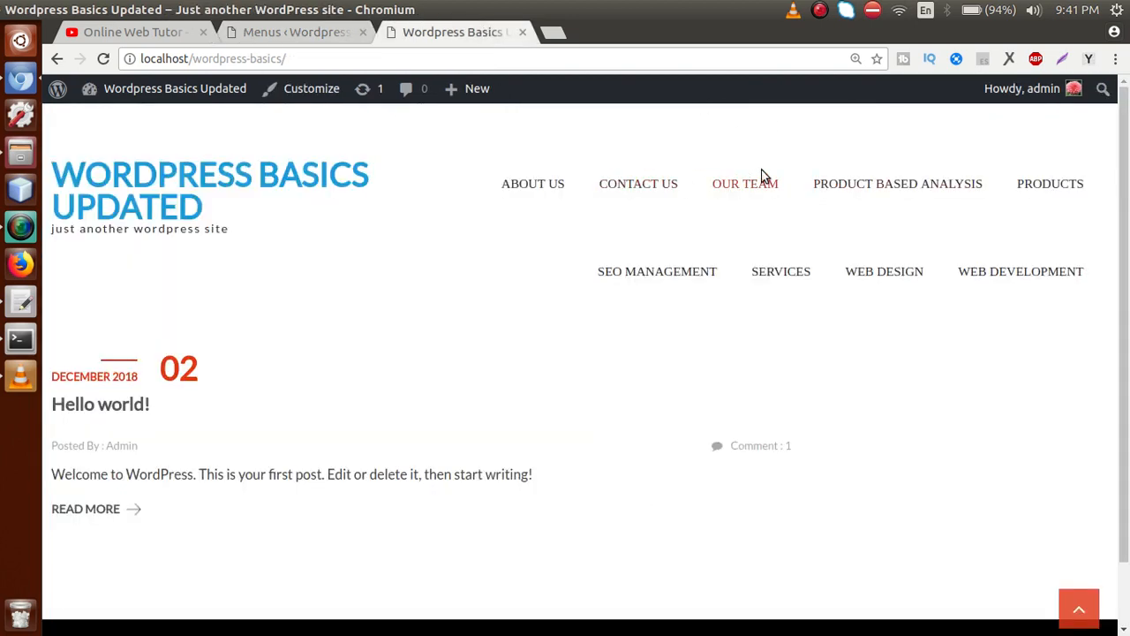
click(319, 35)
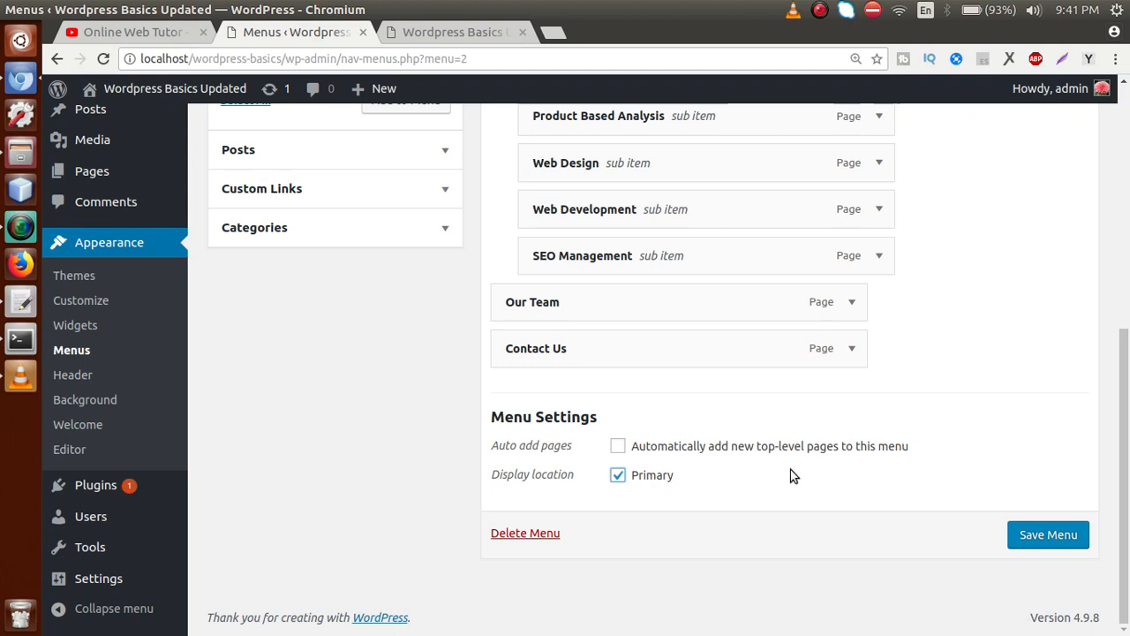
click(1024, 536)
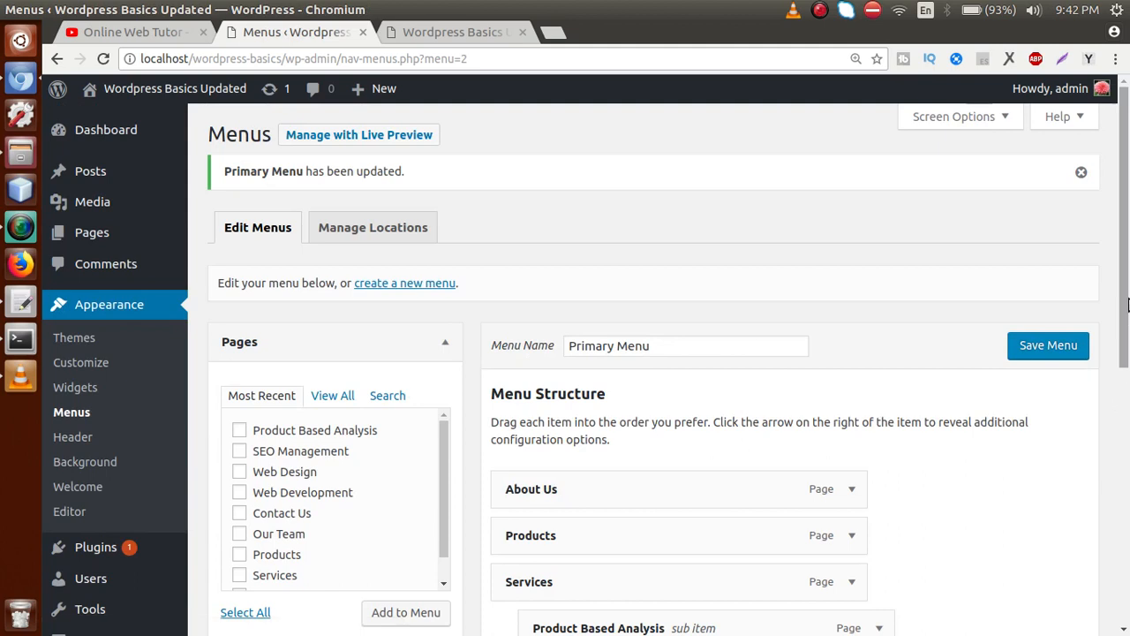
- Check the saved menu structure against the live site's navigation, testing Products, Our Team and the Services submenu with Product Based Analysis
drag(1128, 287, 1128, 297)
scroll(727, 300, down, 2)
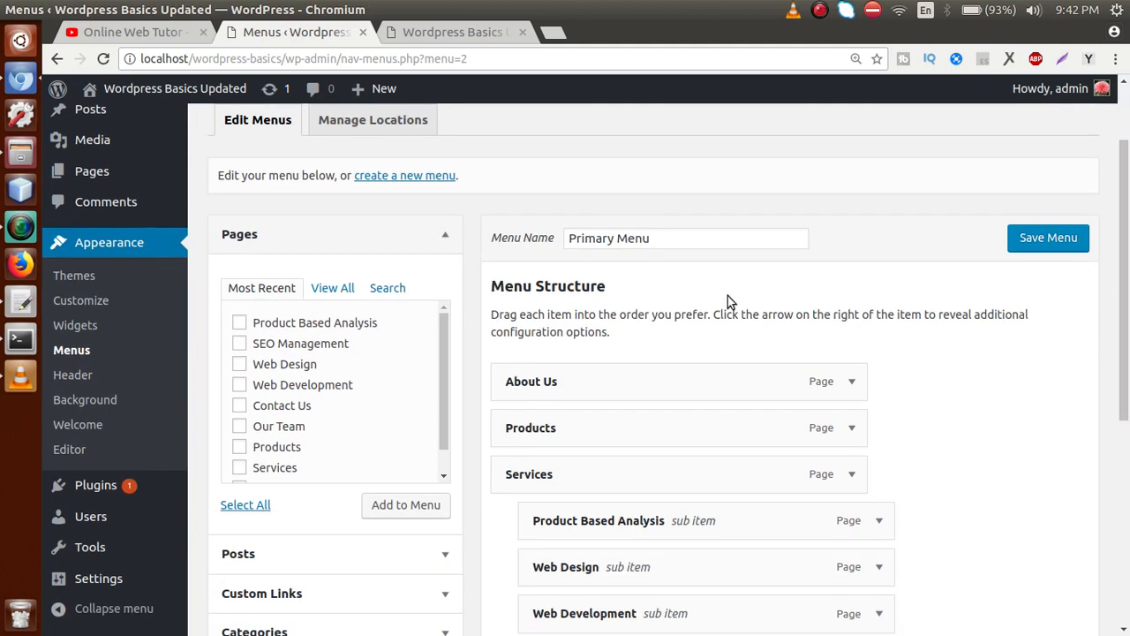
scroll(695, 247, down, 5)
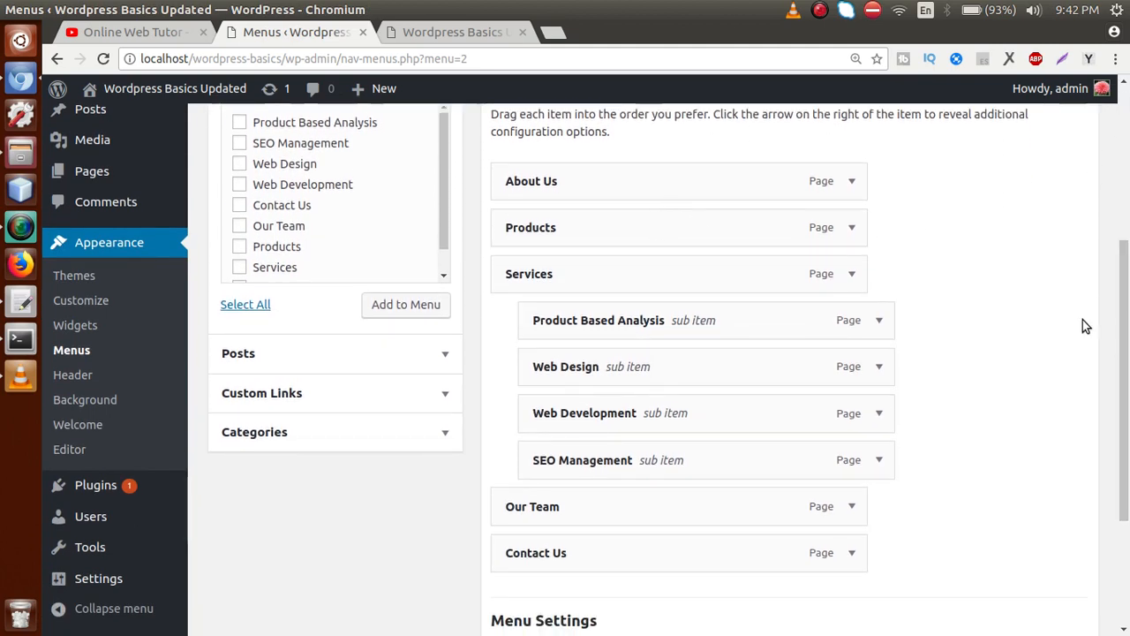
click(475, 35)
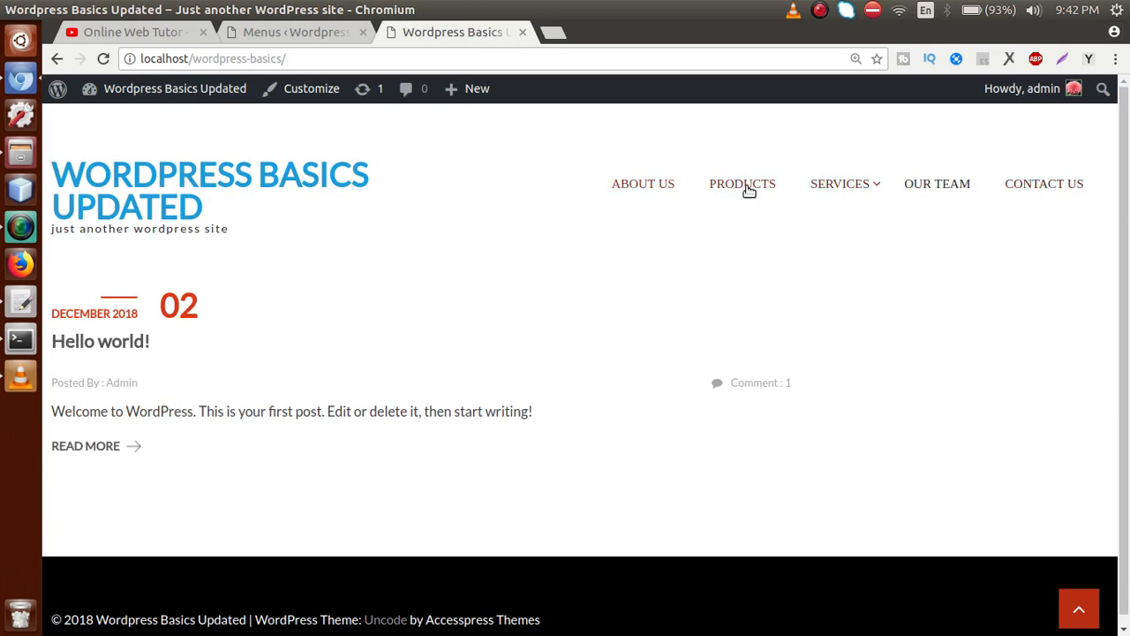
mouse_move(830, 189)
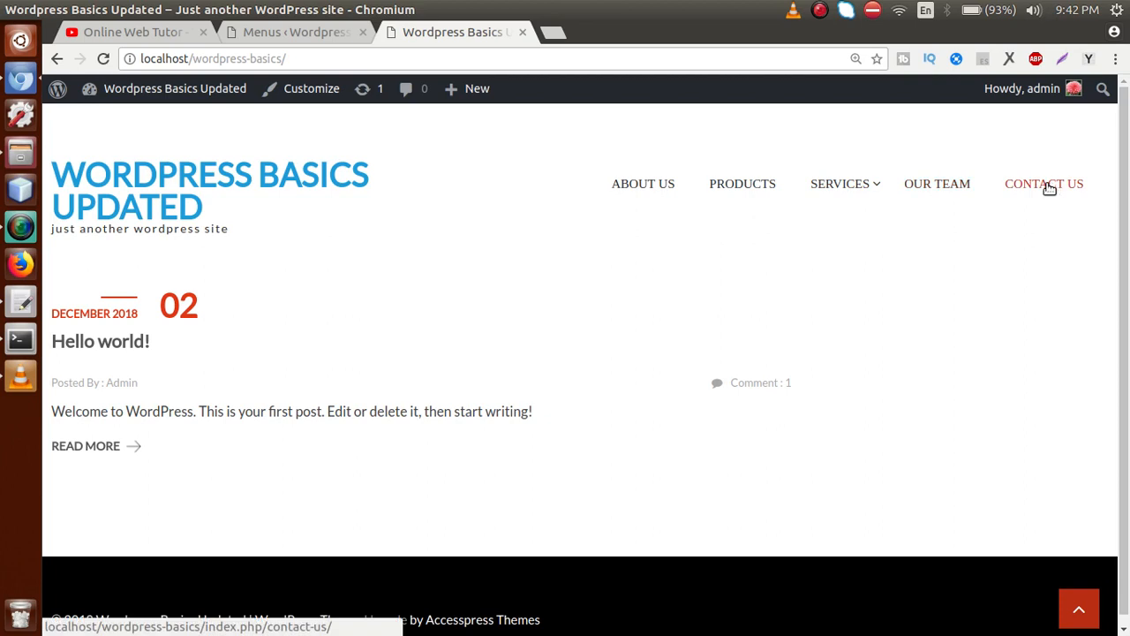
click(750, 183)
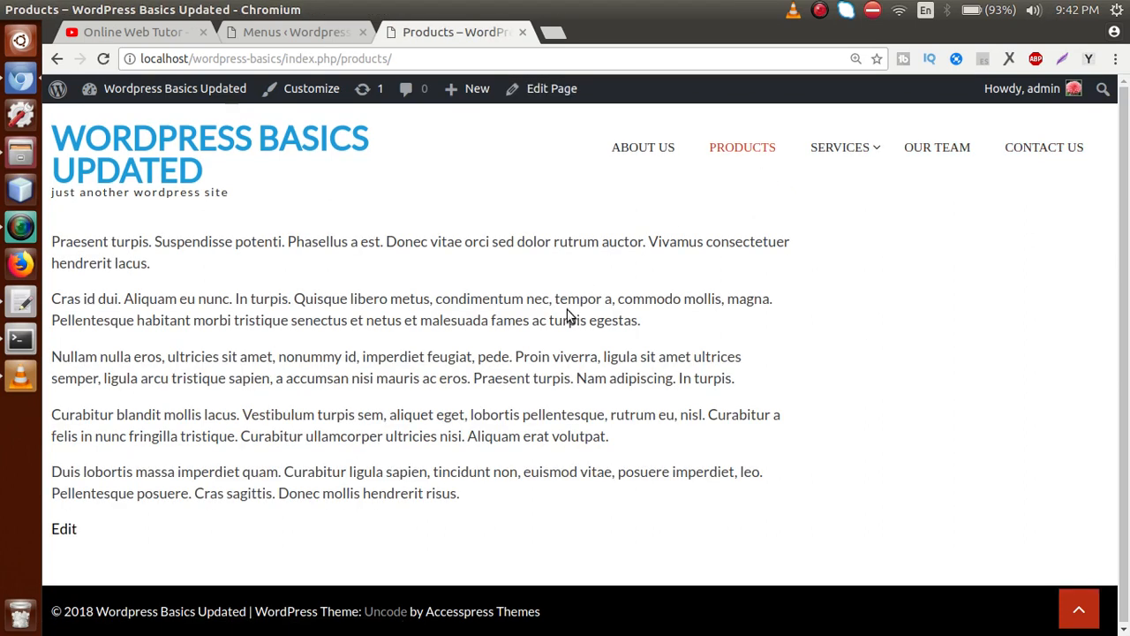
mouse_move(831, 169)
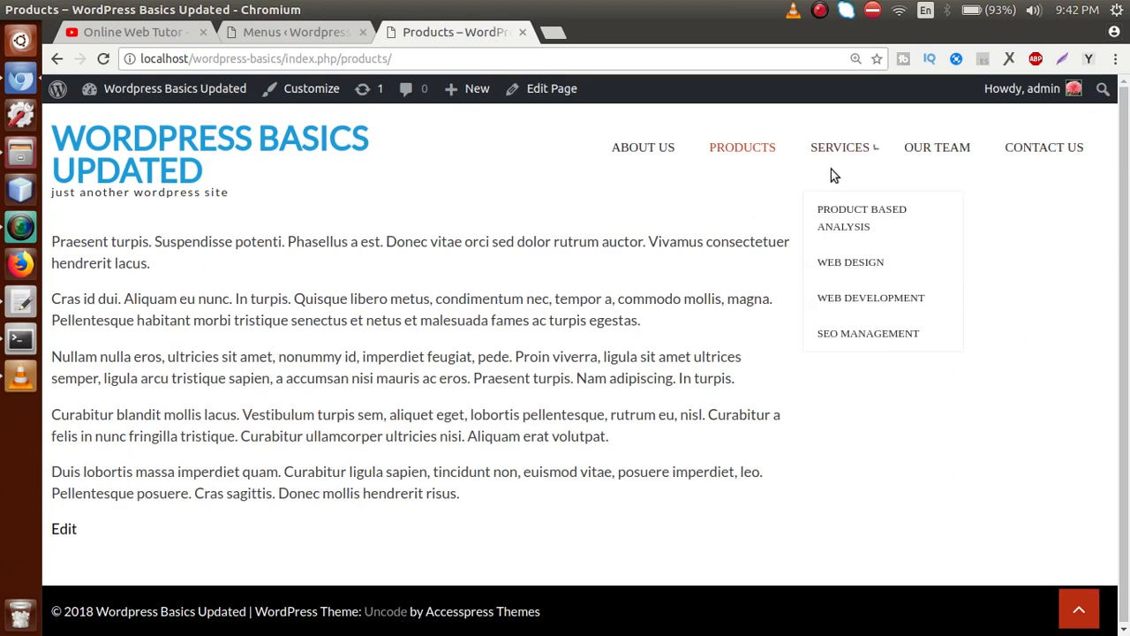
click(848, 218)
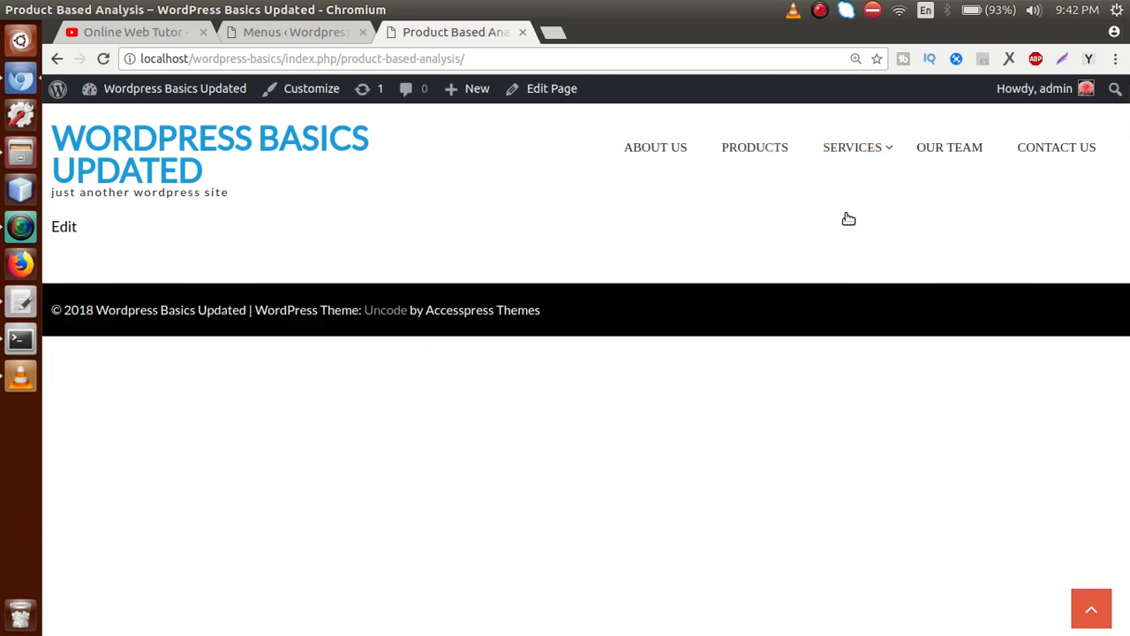
click(941, 159)
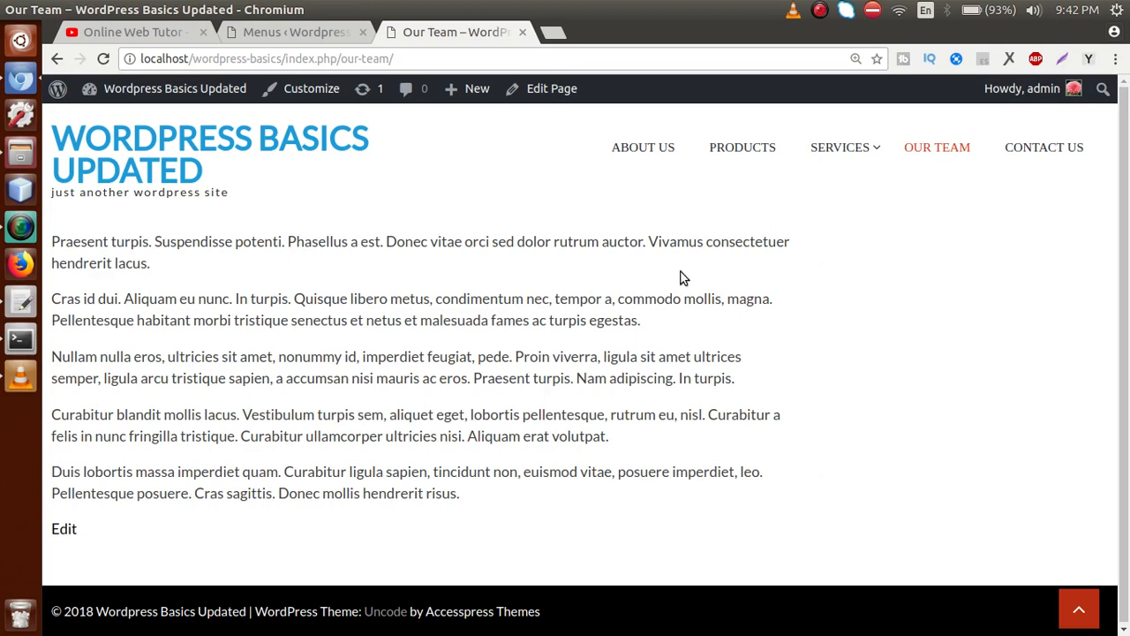
mouse_move(828, 167)
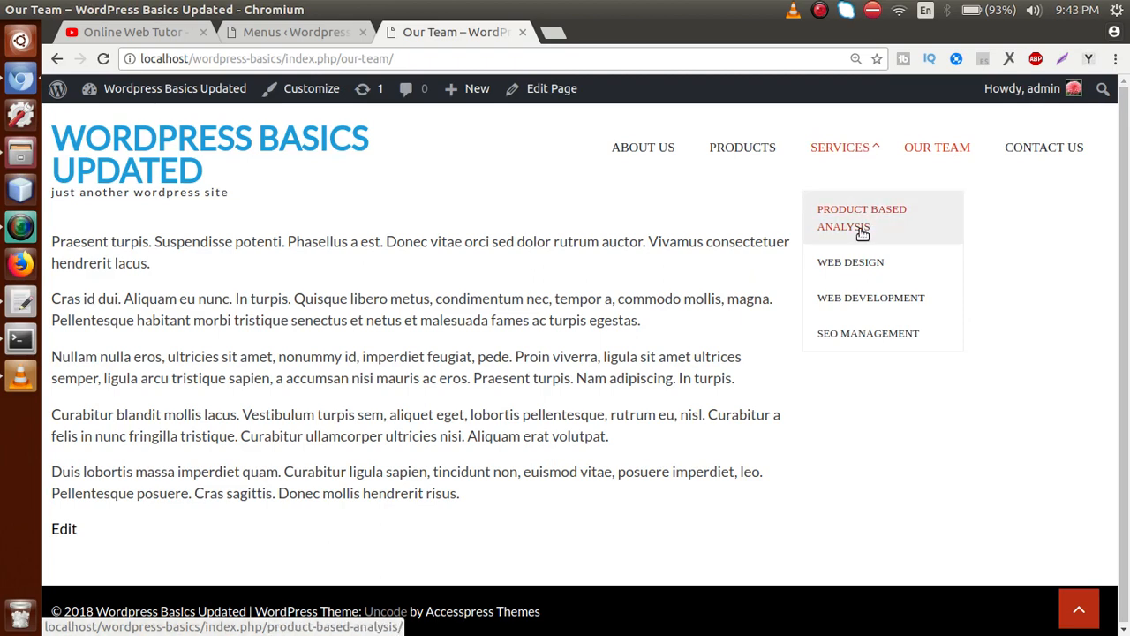
click(328, 35)
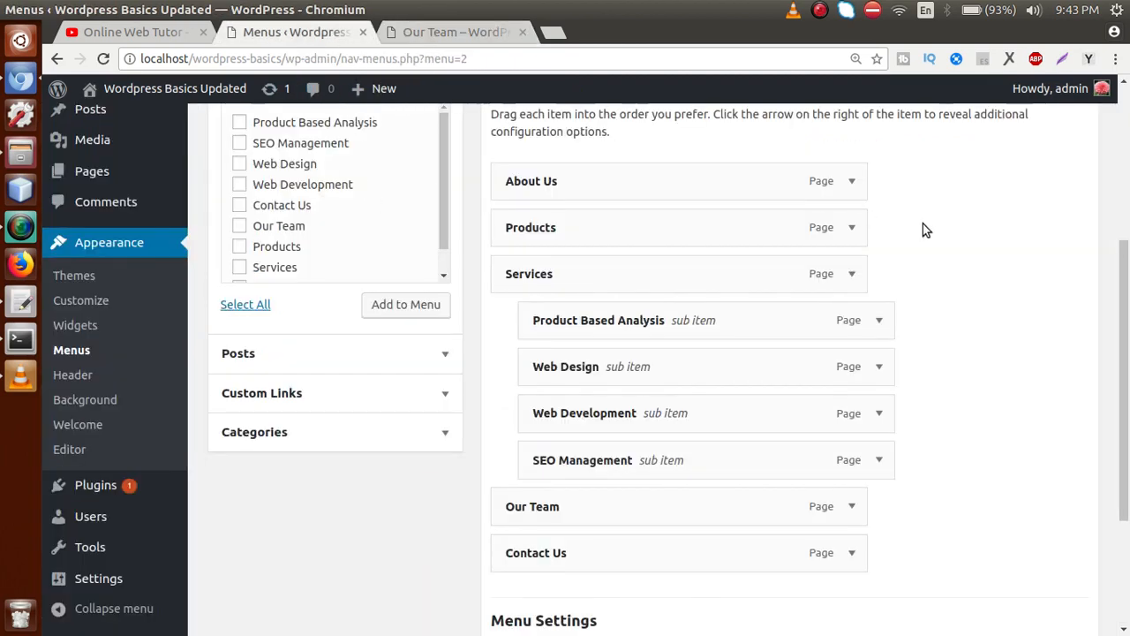
- Remove Product Based Analysis from the Services sub items, saving the menu, and check the Services submenu on the live site
mouse_move(1123, 353)
mouse_down()
mouse_move(1108, 222)
mouse_move(1124, 335)
mouse_up()
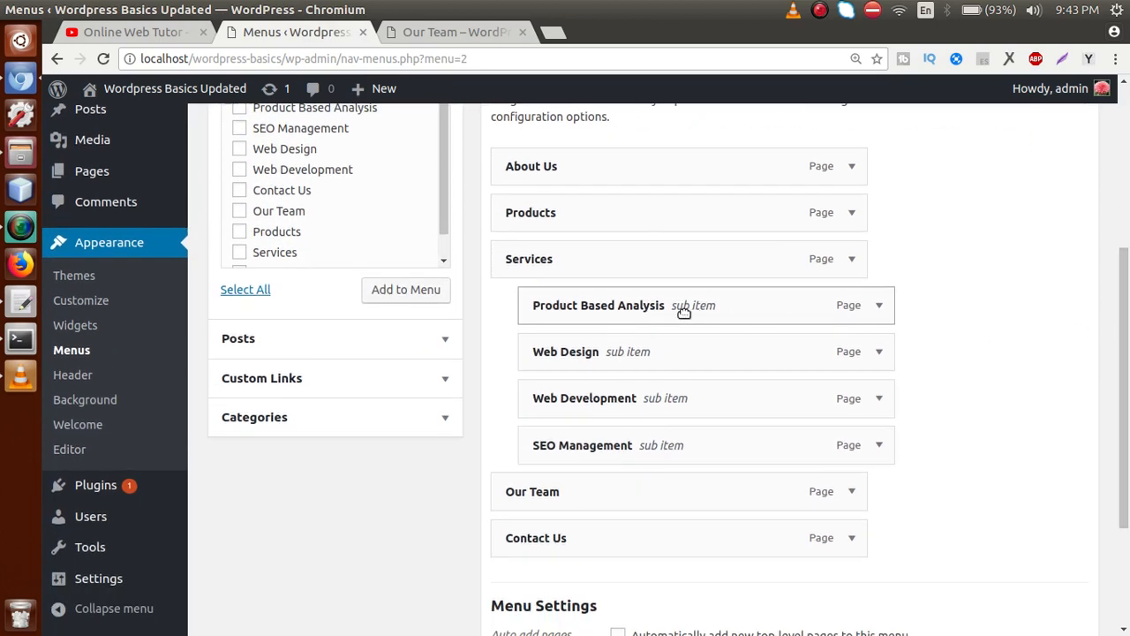
click(880, 309)
drag(1123, 300, 1123, 356)
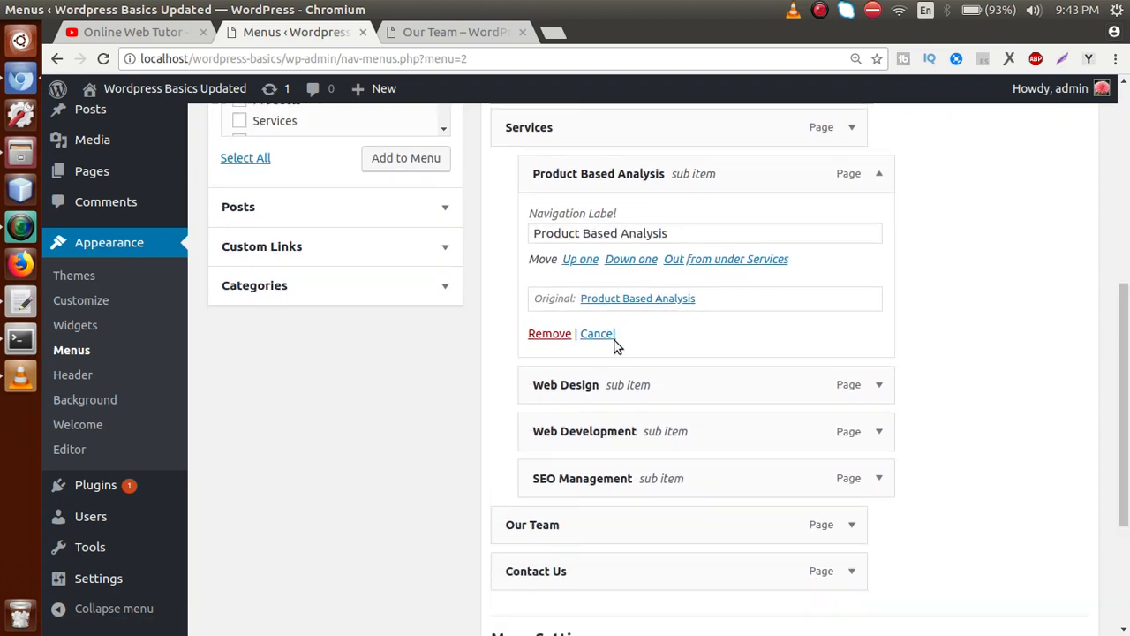
click(549, 335)
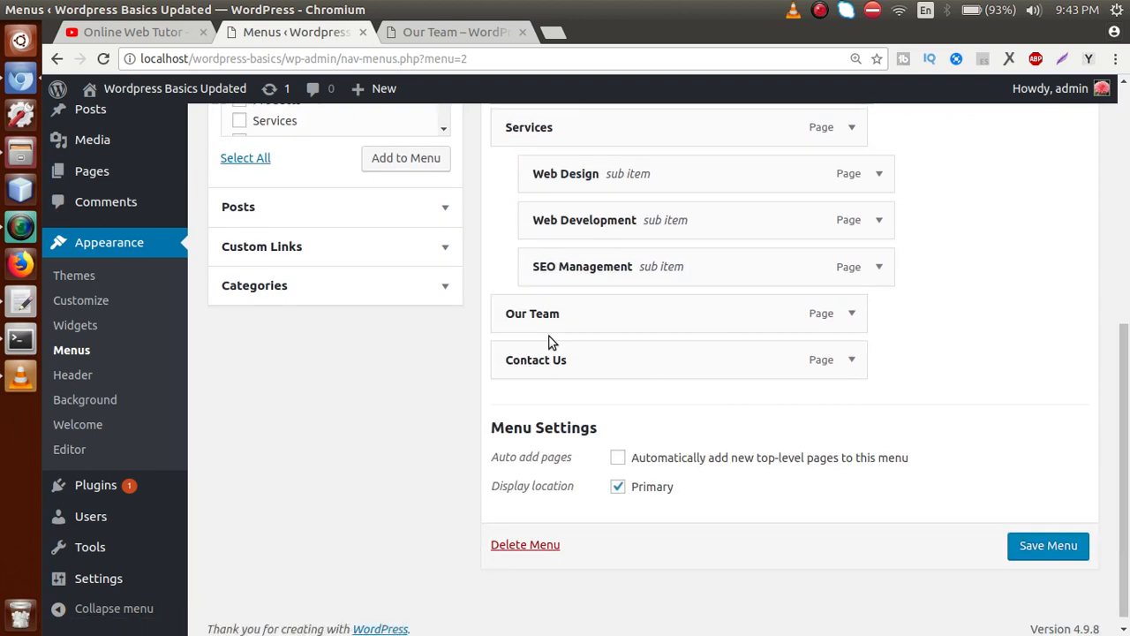
drag(1119, 380, 1119, 387)
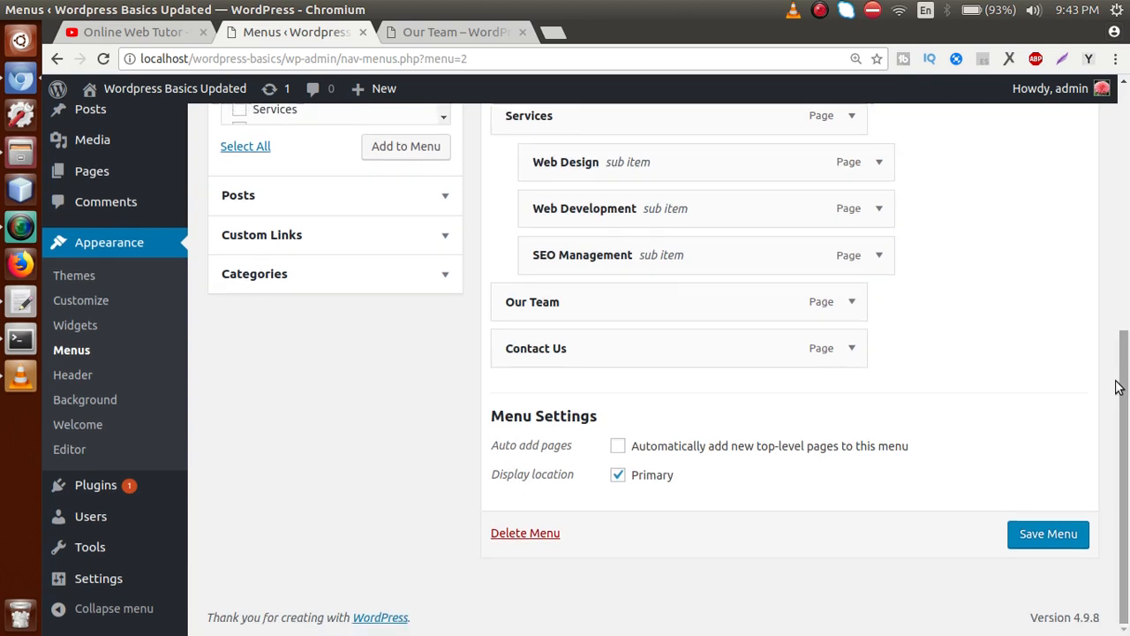
click(1040, 533)
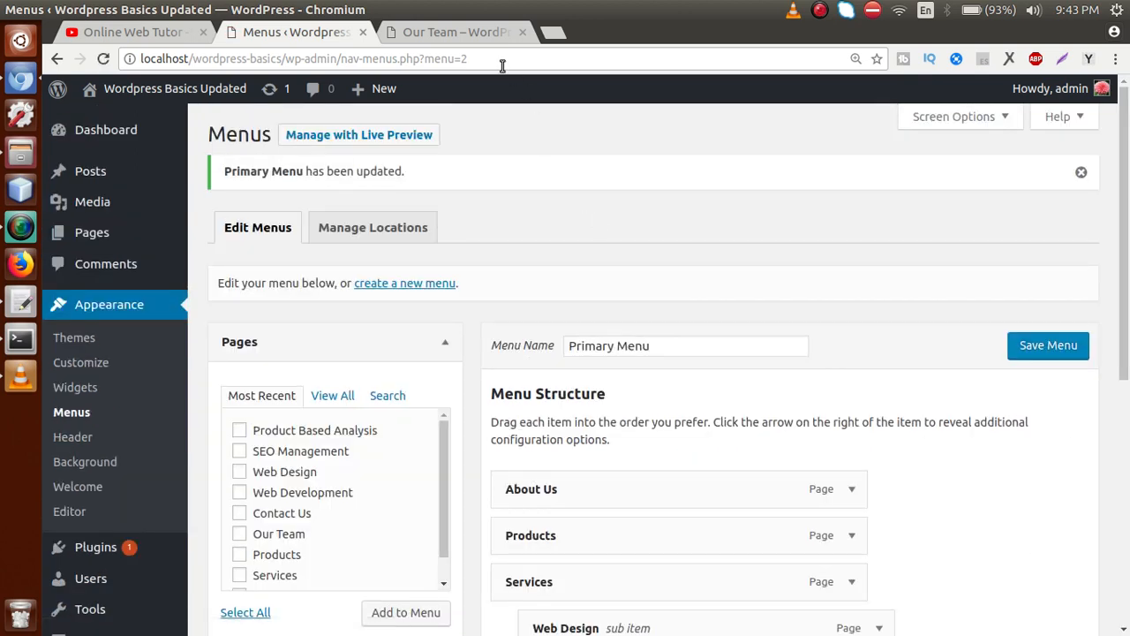
click(477, 32)
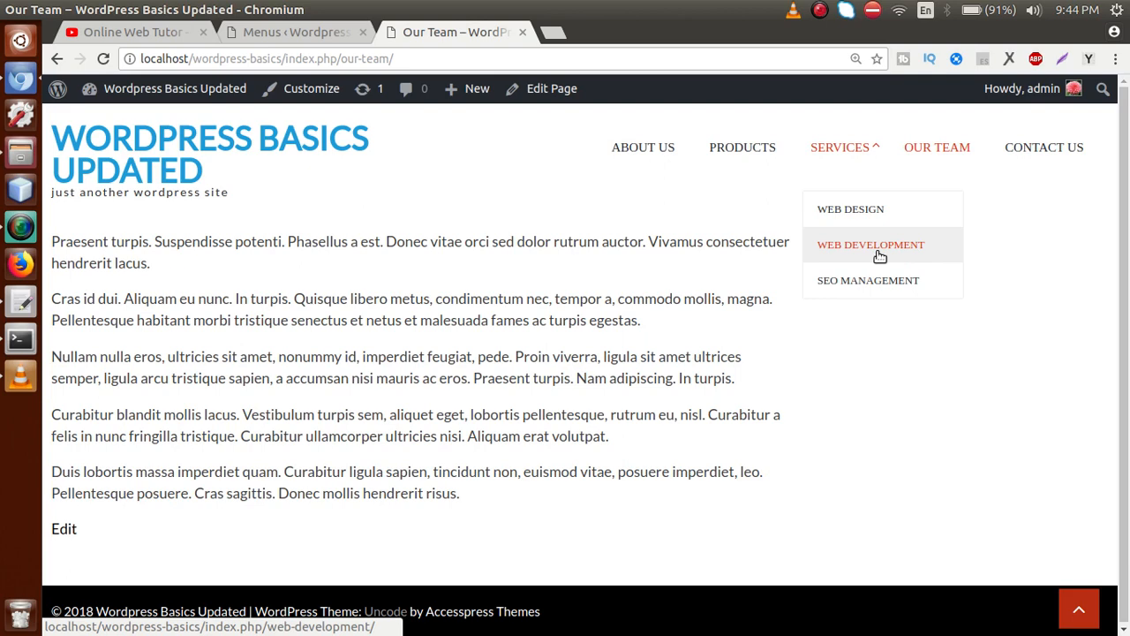
- Create a new page titled "PHP Developement" and publish it
click(334, 35)
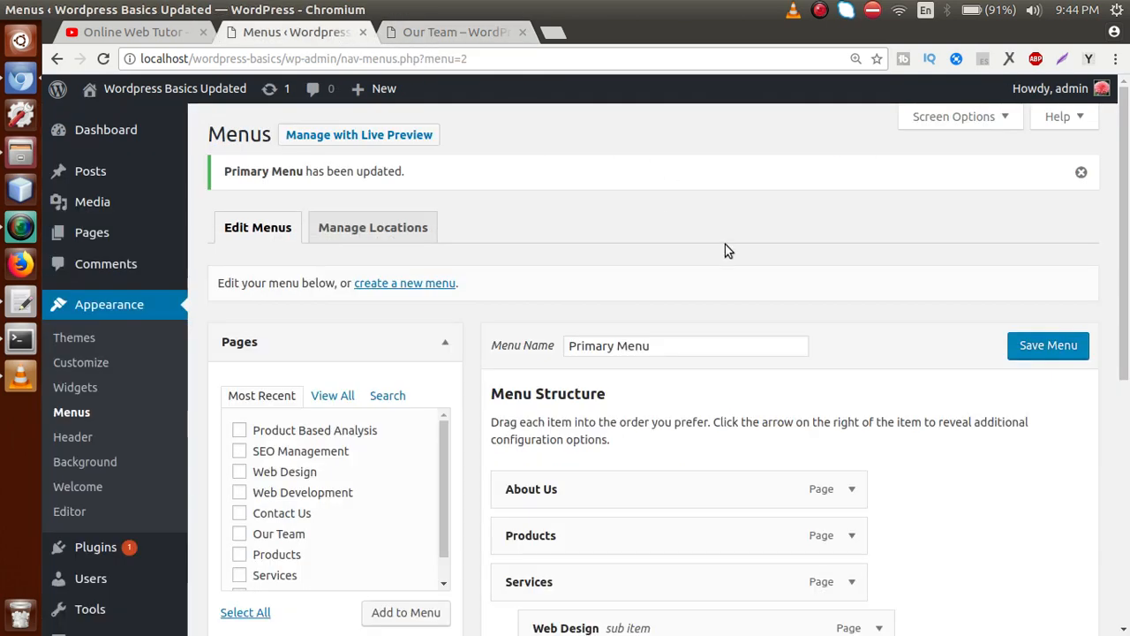
click(116, 229)
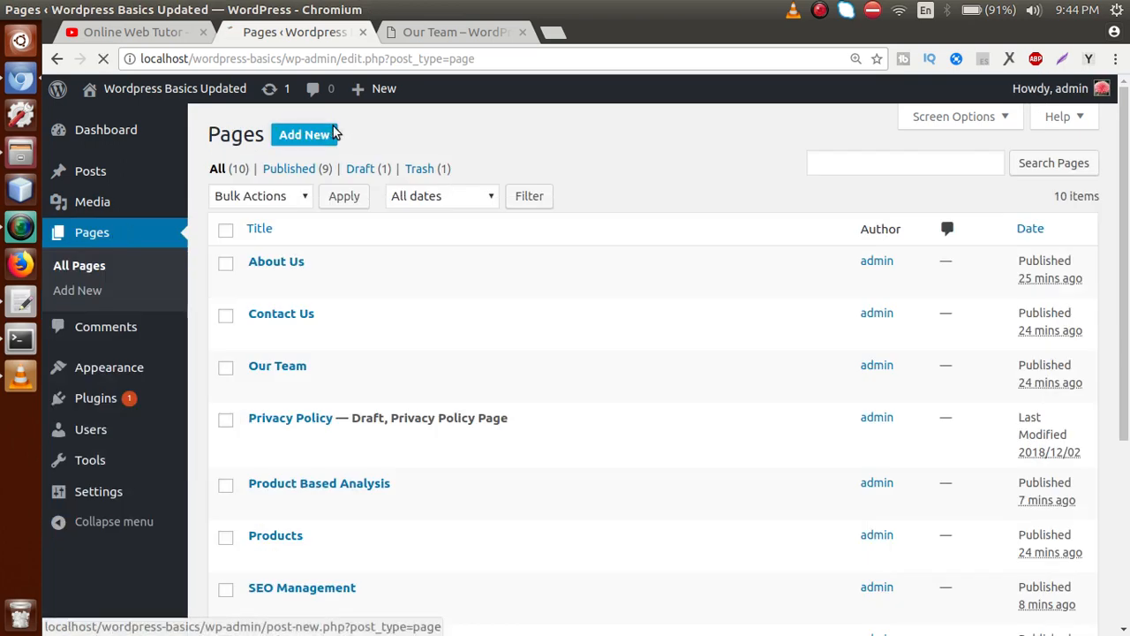
click(333, 133)
click(321, 183)
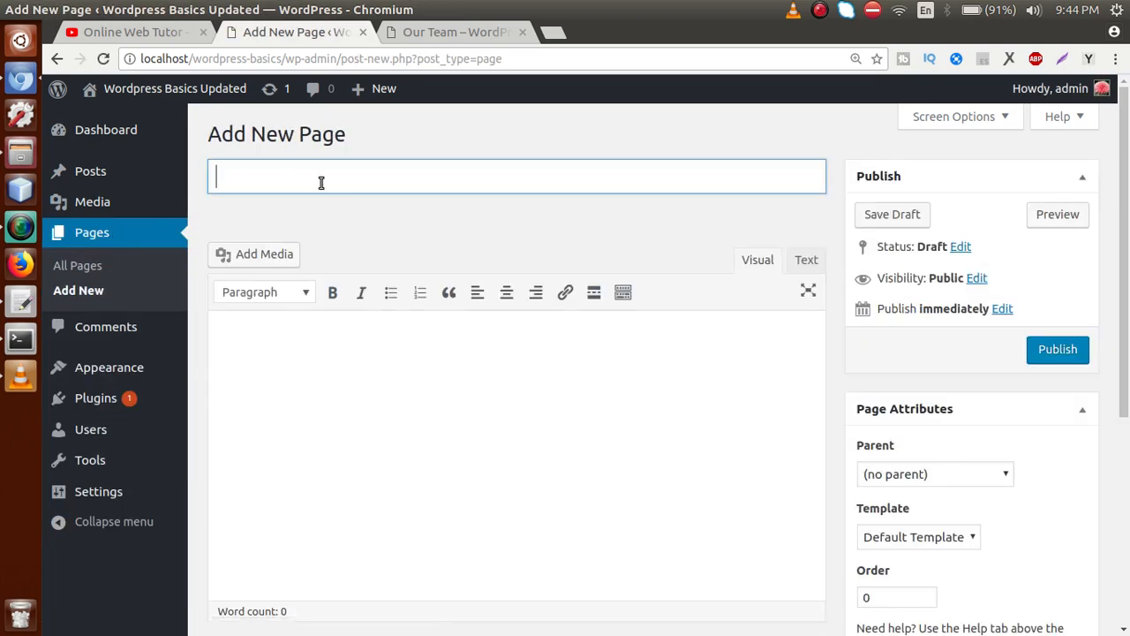
text(PHP Deve)
key(BackSpace)
key(BackSpace)
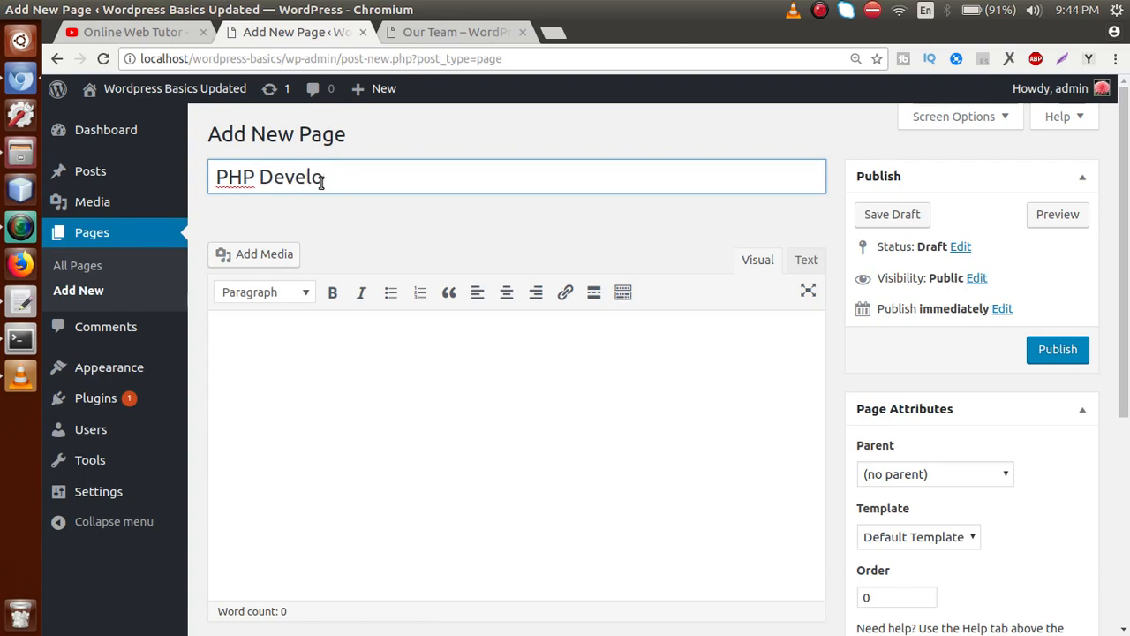
text(pement)
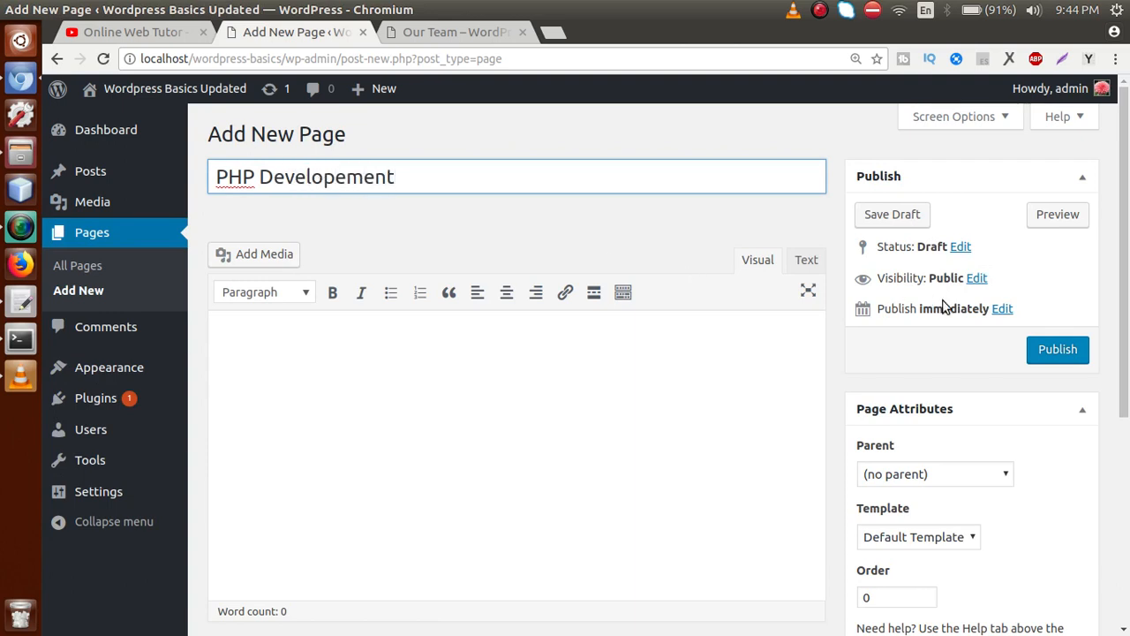
click(1043, 344)
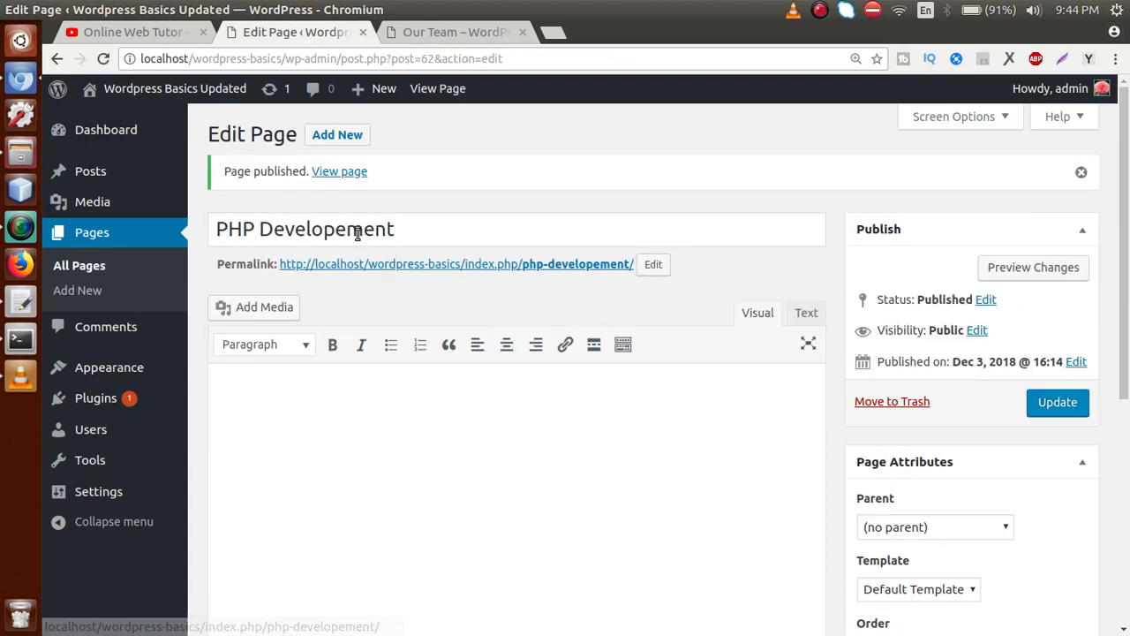
- Change the published page's title to "PHP Developoment" and update the page
click(347, 232)
key(BackSpace)
text(o)
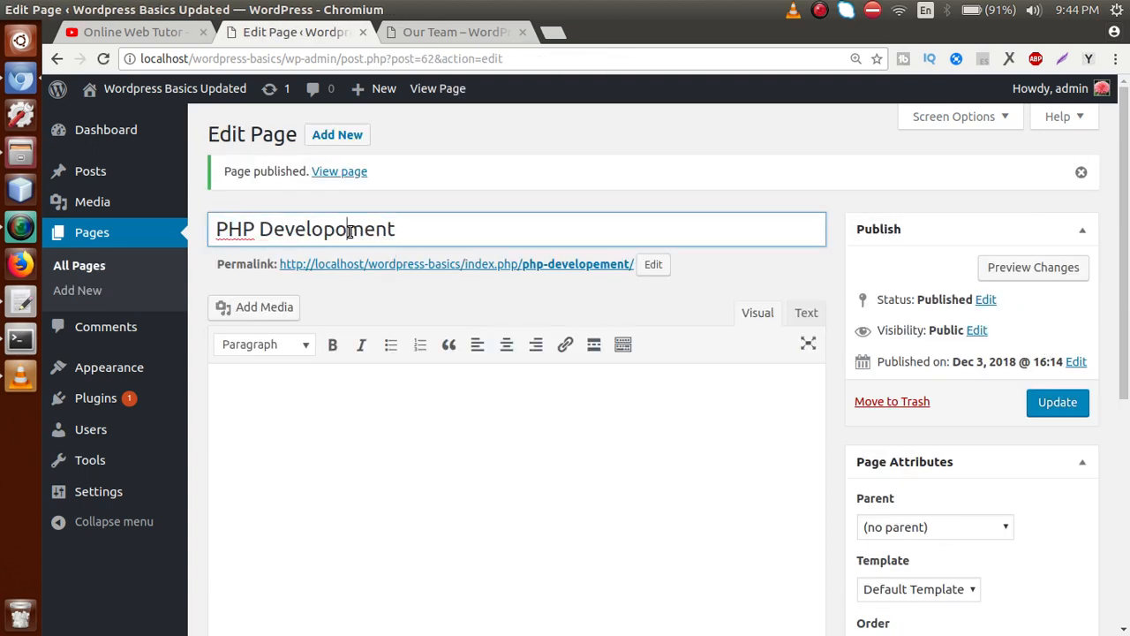
click(1059, 402)
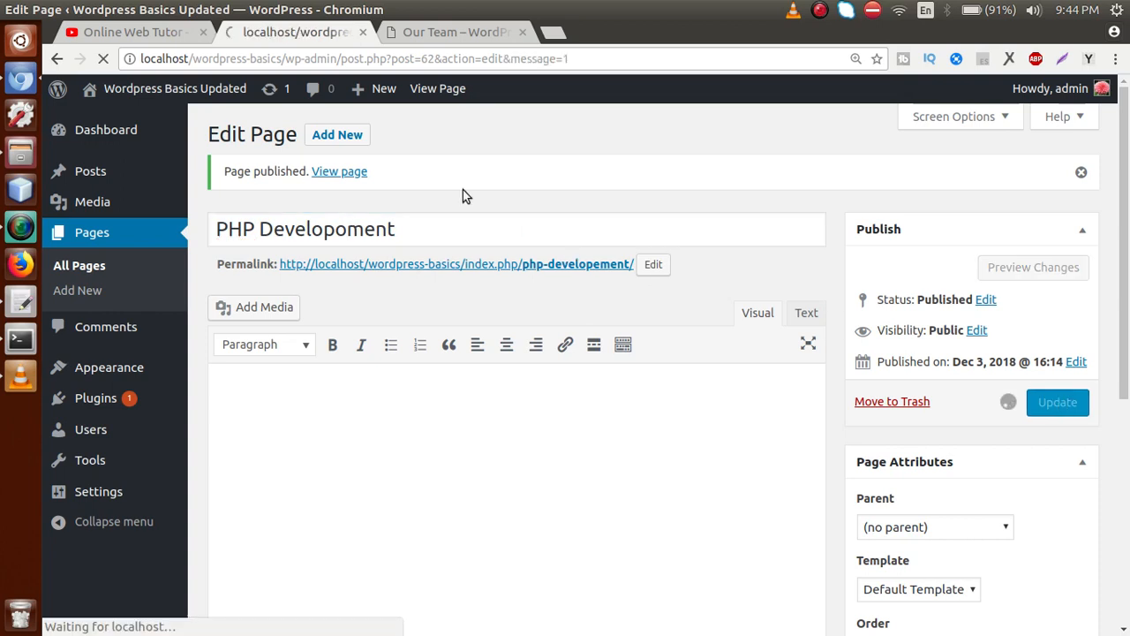
- Create another new page titled "Frameworks Development" and publish it
click(353, 134)
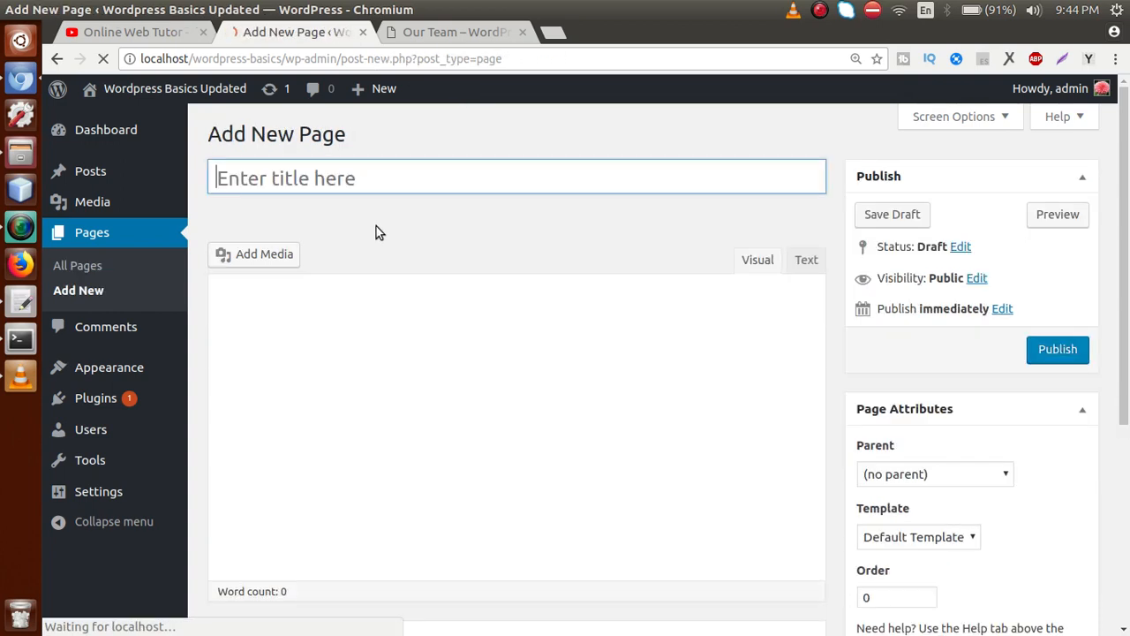
click(443, 182)
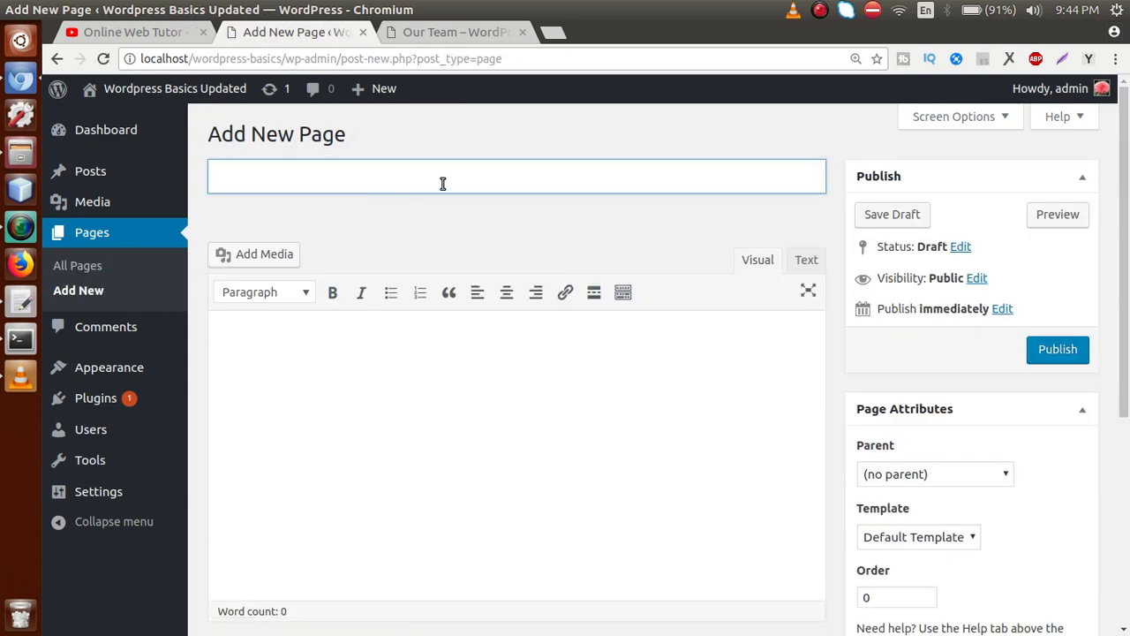
text(Frameow)
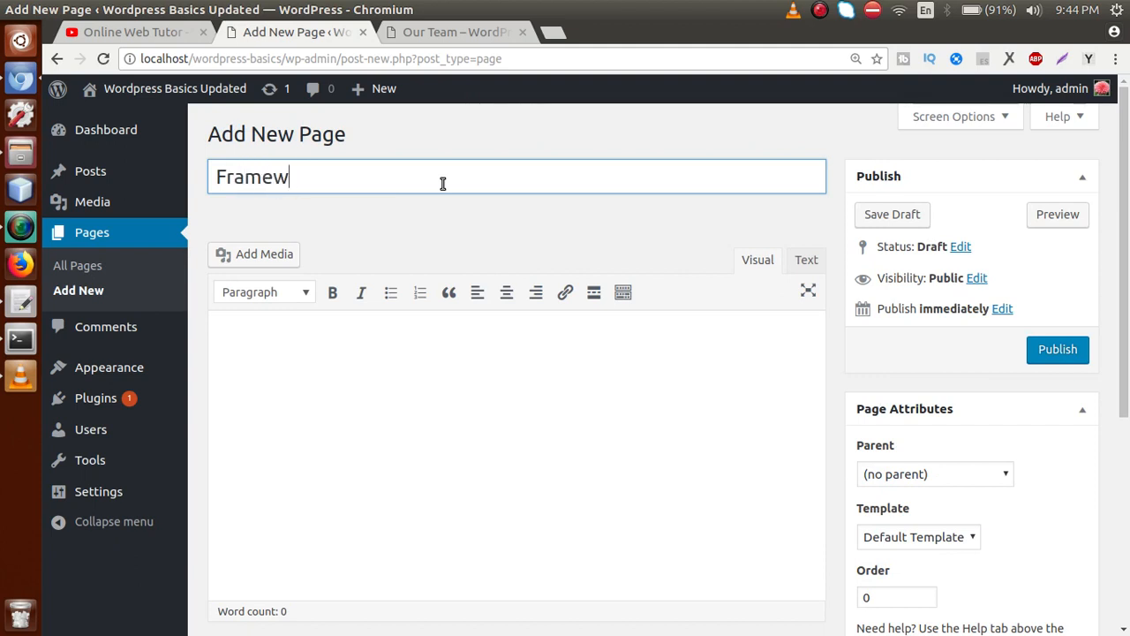
text(orks Development)
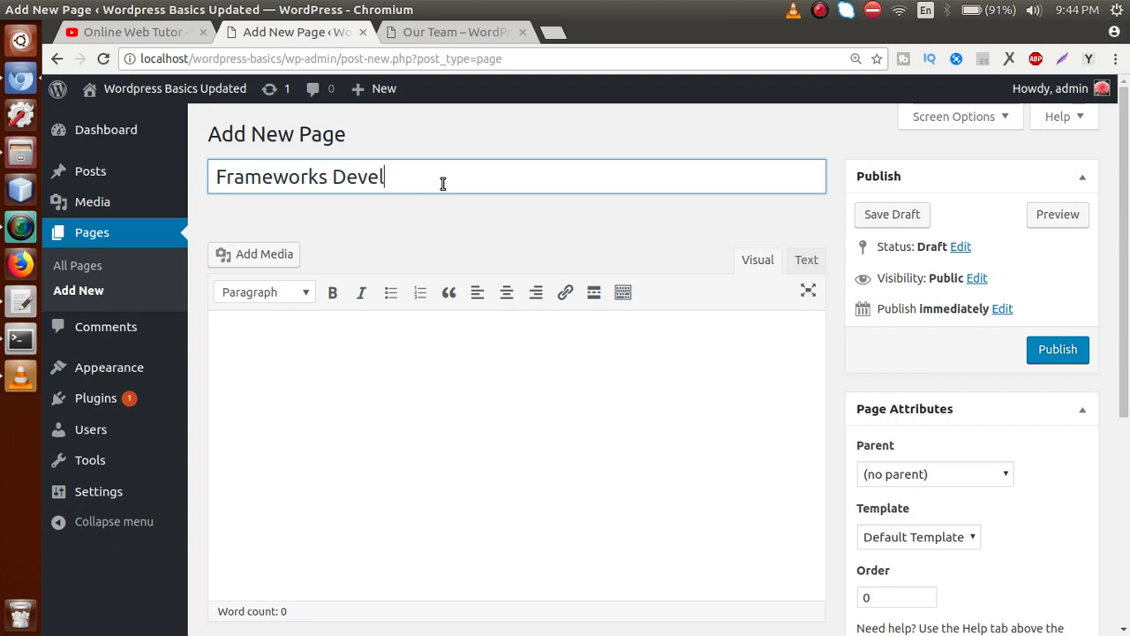
click(1068, 356)
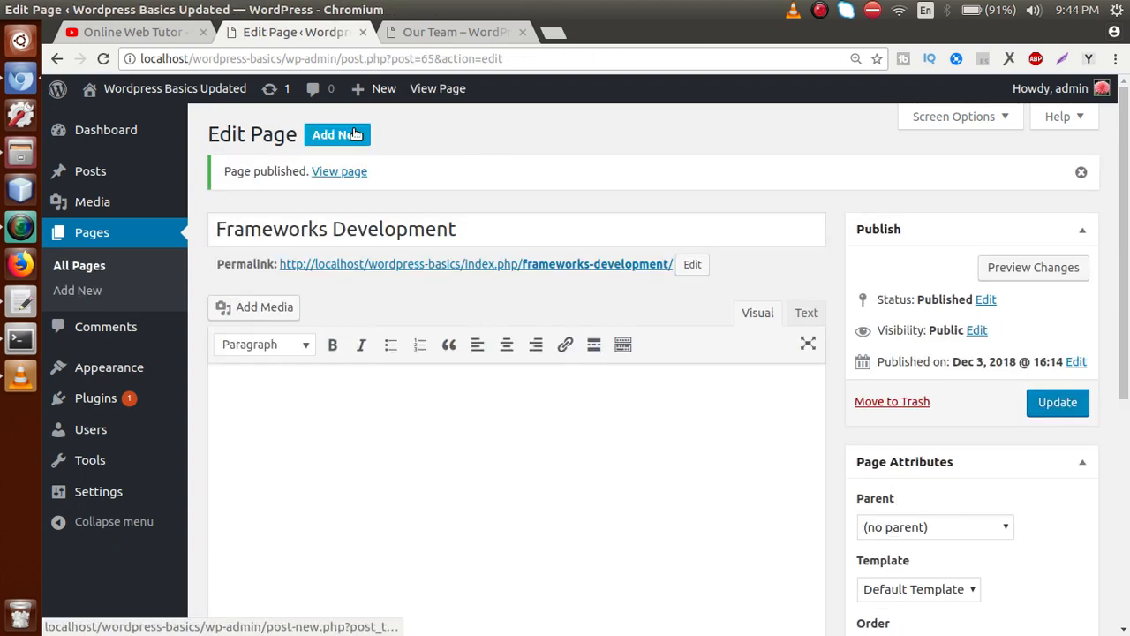
- Create a third new page titled "Wordpress Team" and publish it
click(349, 137)
text(Wordpress Team)
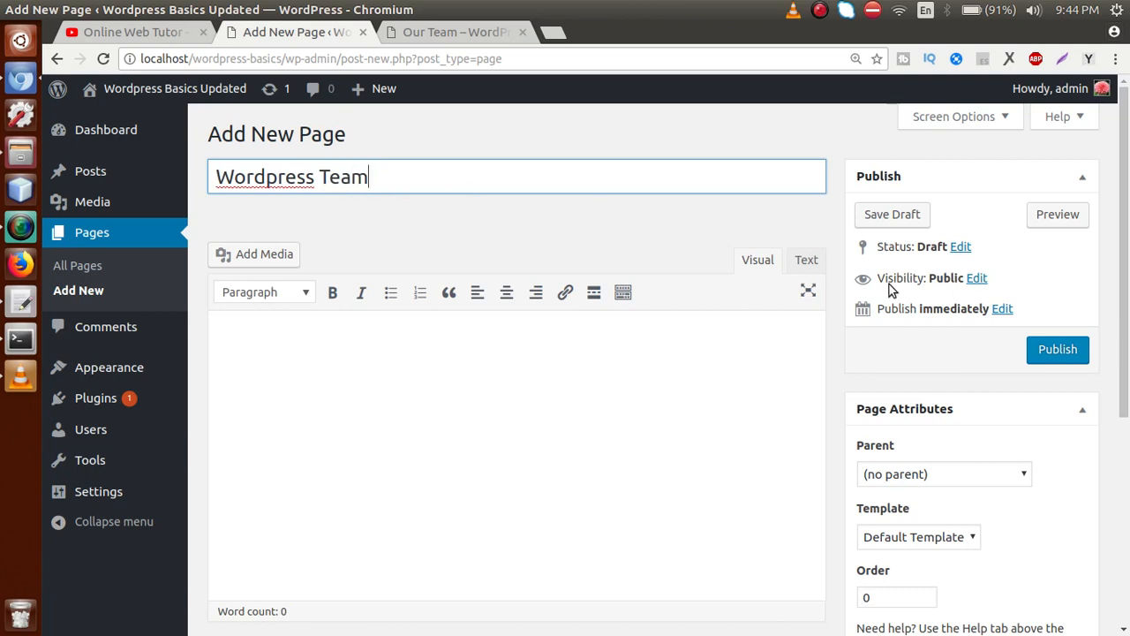
click(1053, 347)
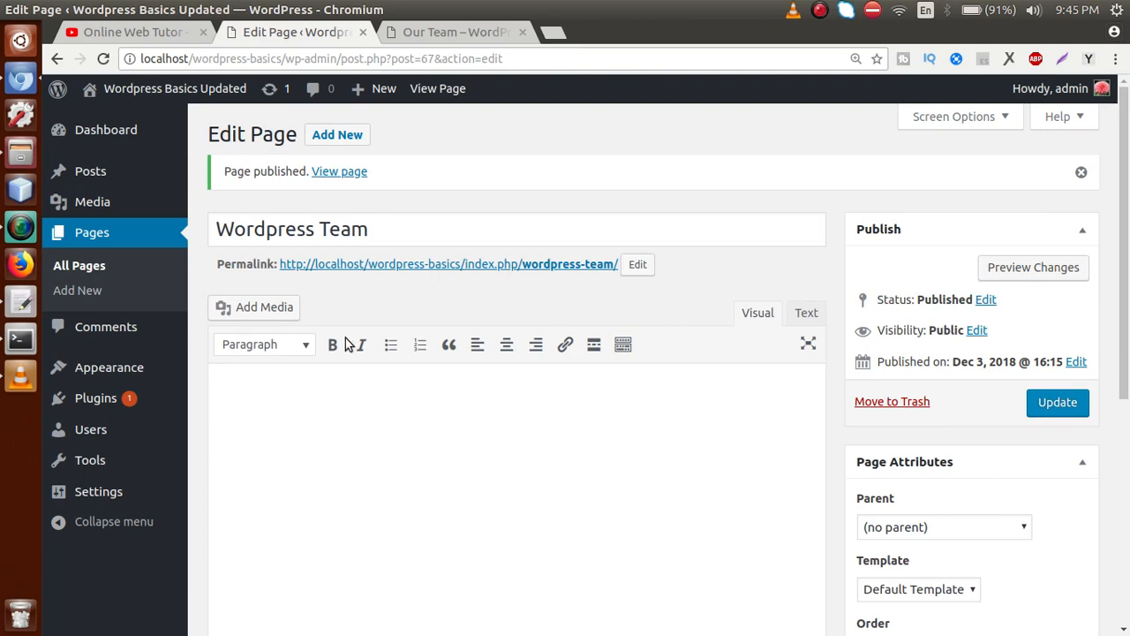
- Add the WordPress Team, Frameworks Development and PHP Developoment pages to the Primary Menu
mouse_move(55, 371)
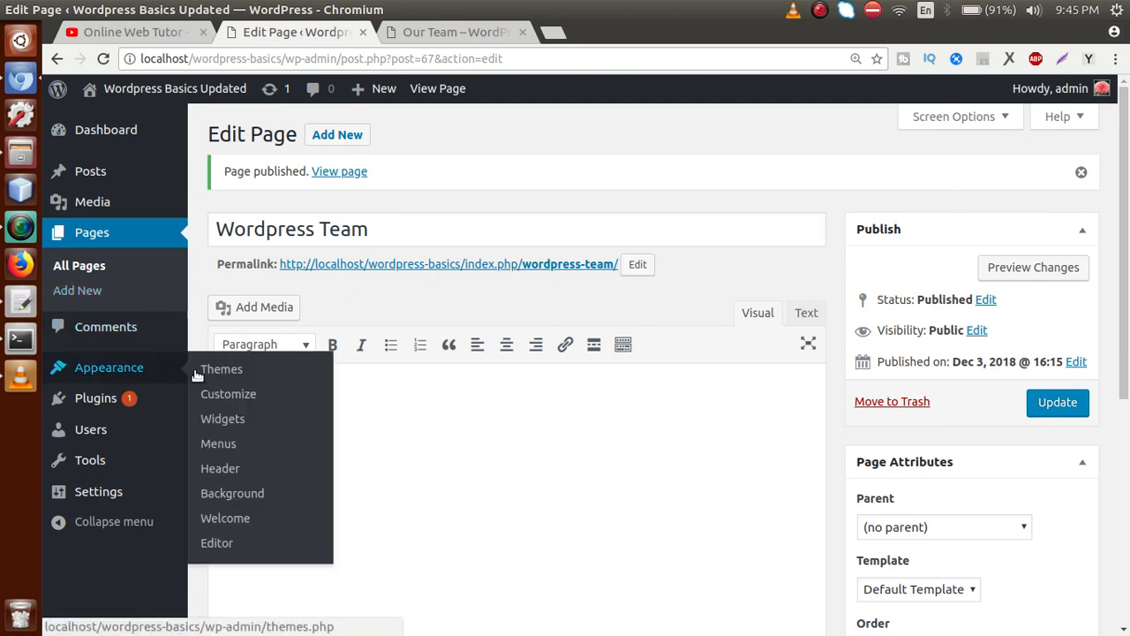
click(220, 446)
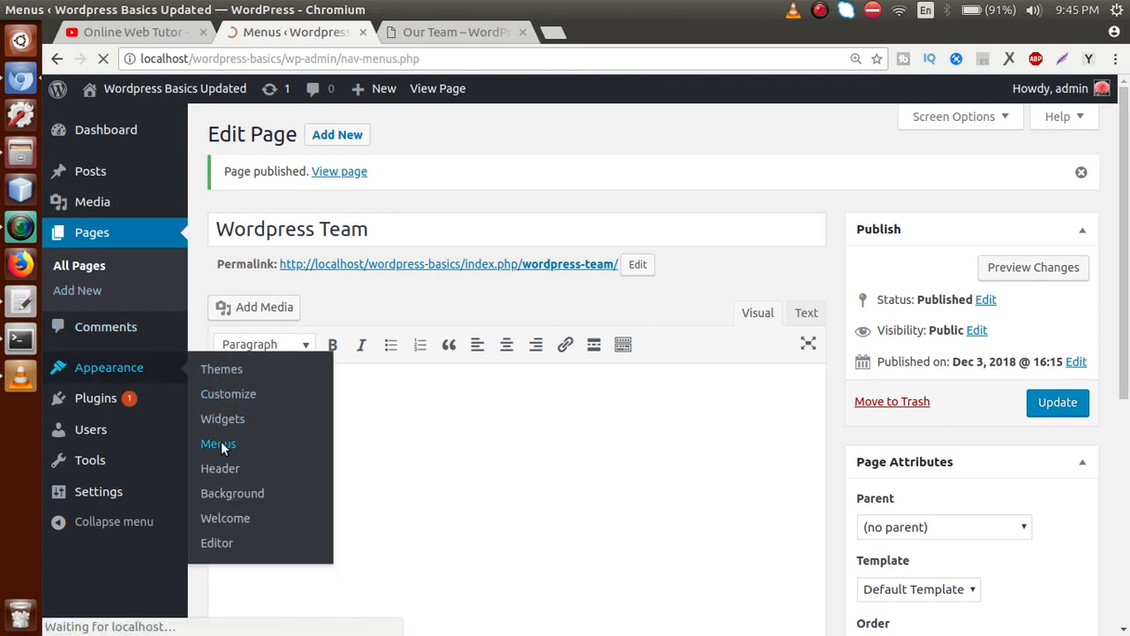
scroll(615, 194, down, 2)
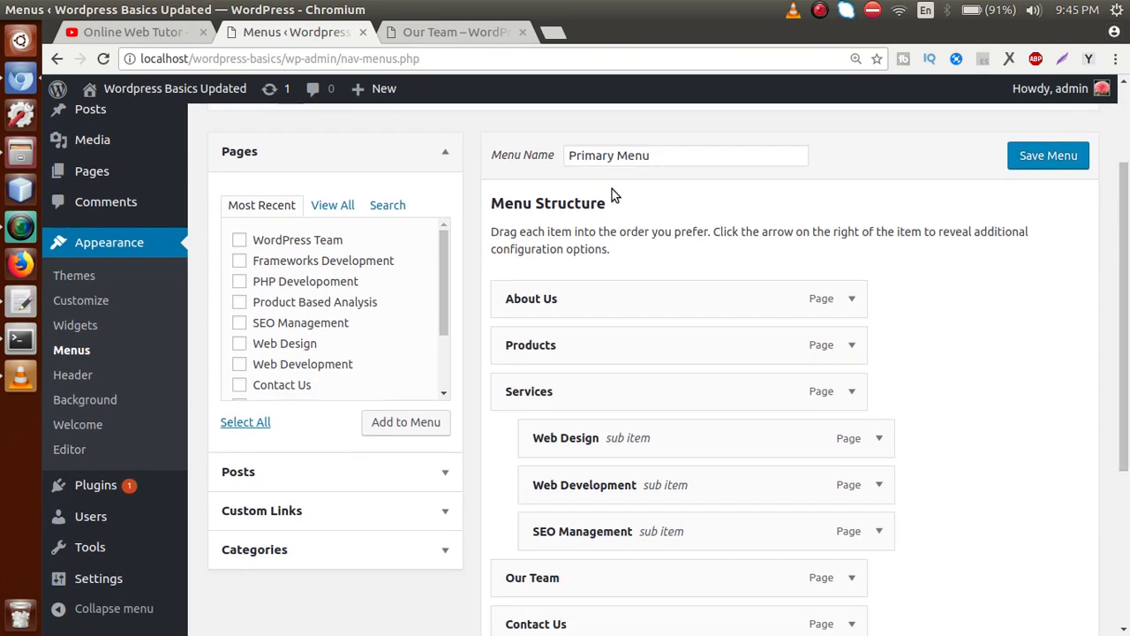
click(295, 240)
click(298, 264)
click(300, 284)
click(394, 423)
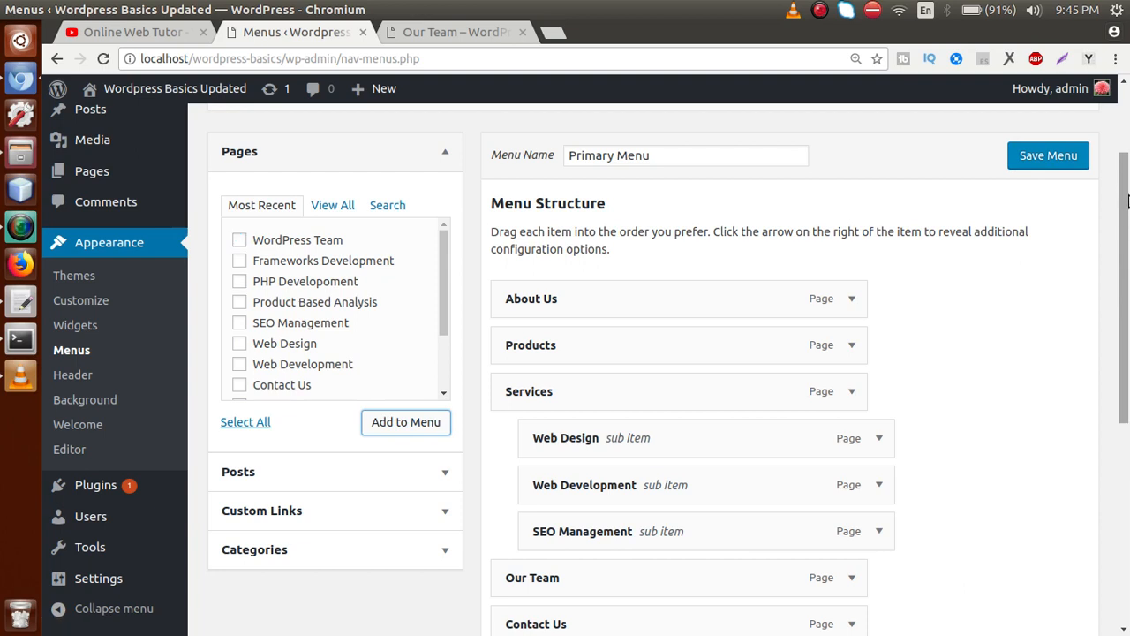
- Nest WordPress Team, Frameworks Development and PHP Developoment, in that order, as sub items of Web Development and save the menu
drag(1125, 196, 1121, 295)
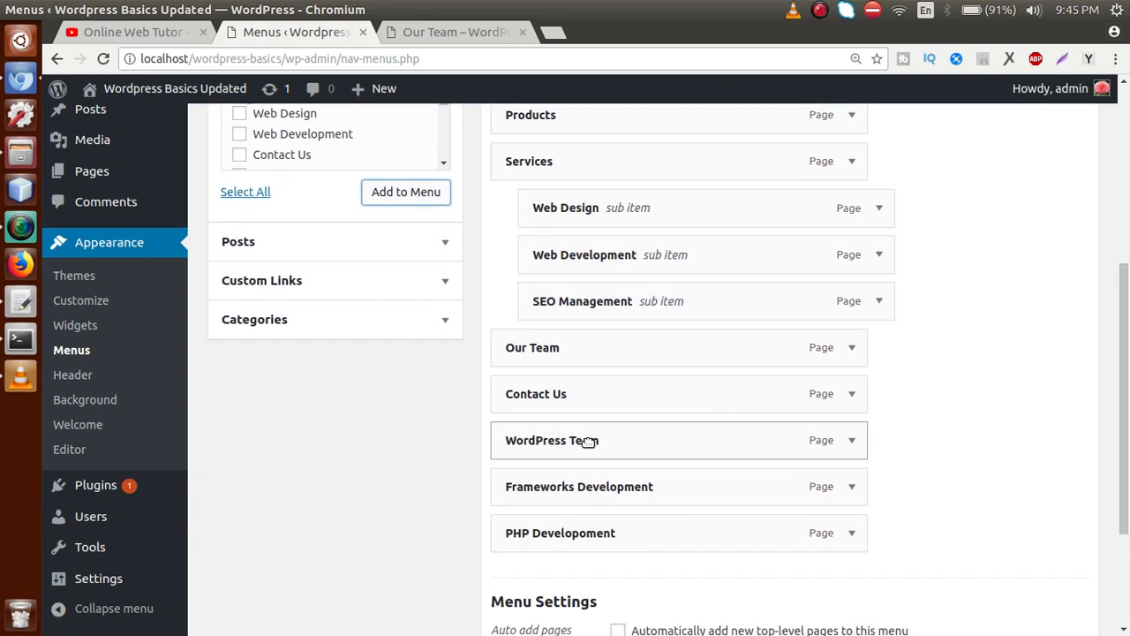
drag(588, 441, 613, 301)
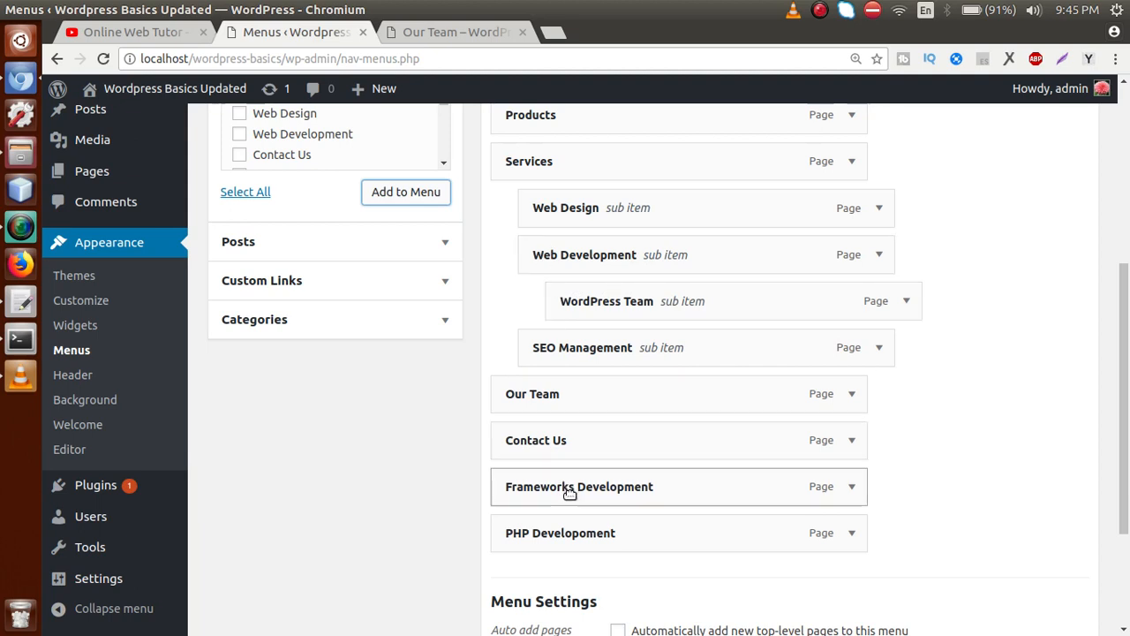
drag(568, 492, 616, 347)
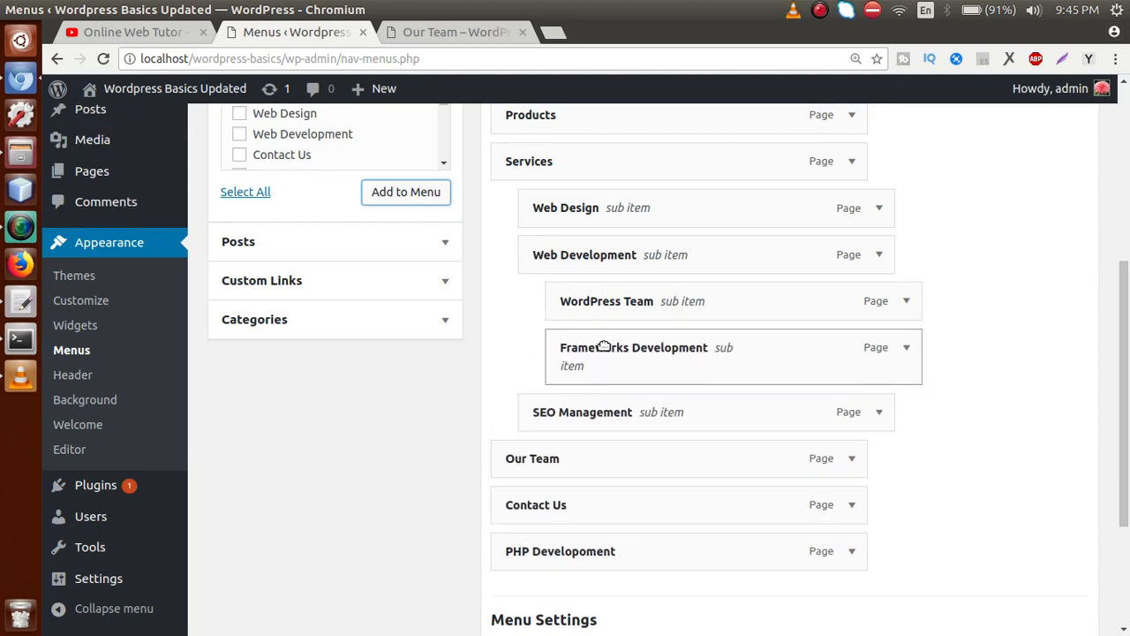
drag(601, 551, 651, 409)
scroll(1050, 336, up, 4)
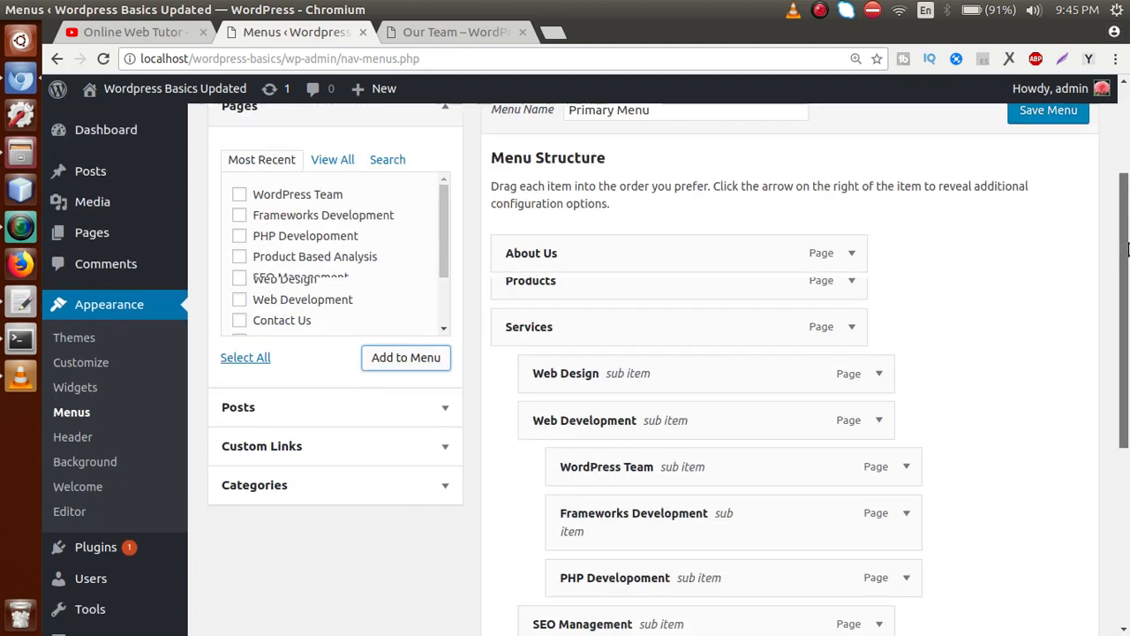
scroll(1117, 530, down, 6)
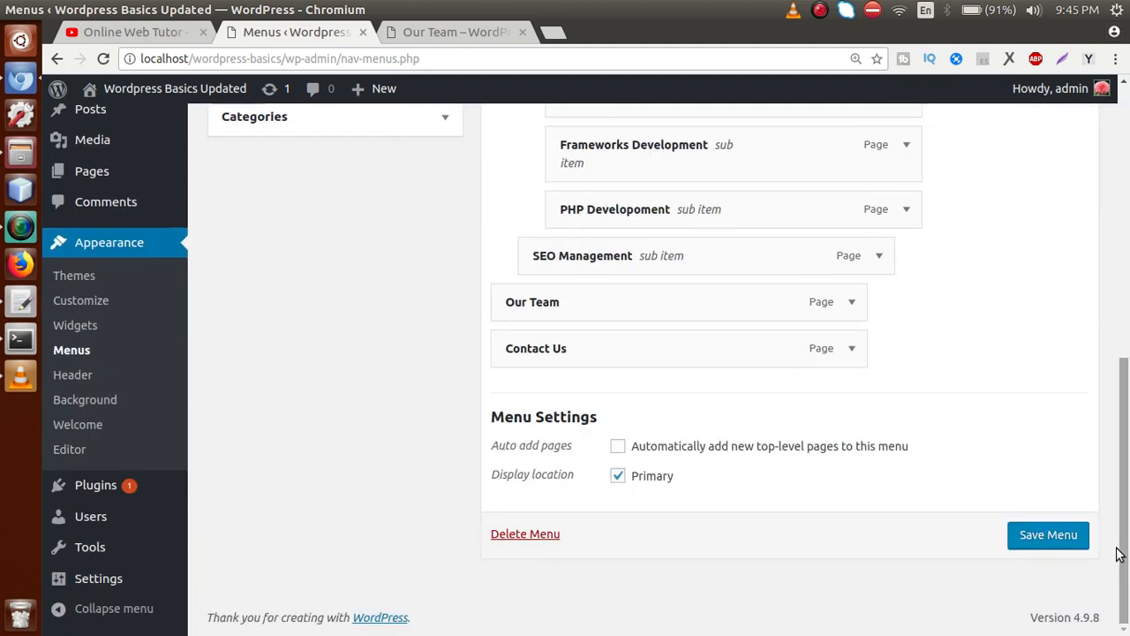
click(1047, 538)
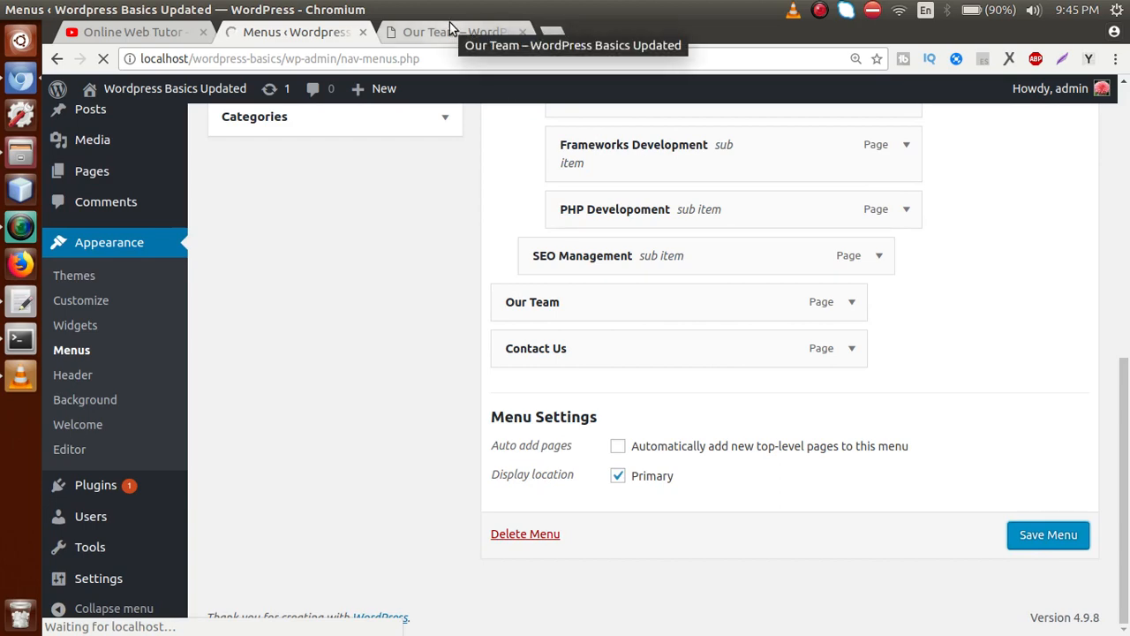
- Check the Web Development submenu under Services on the reloaded live site and switch to the wordpress-intro notes in gedit
click(450, 27)
key(F5)
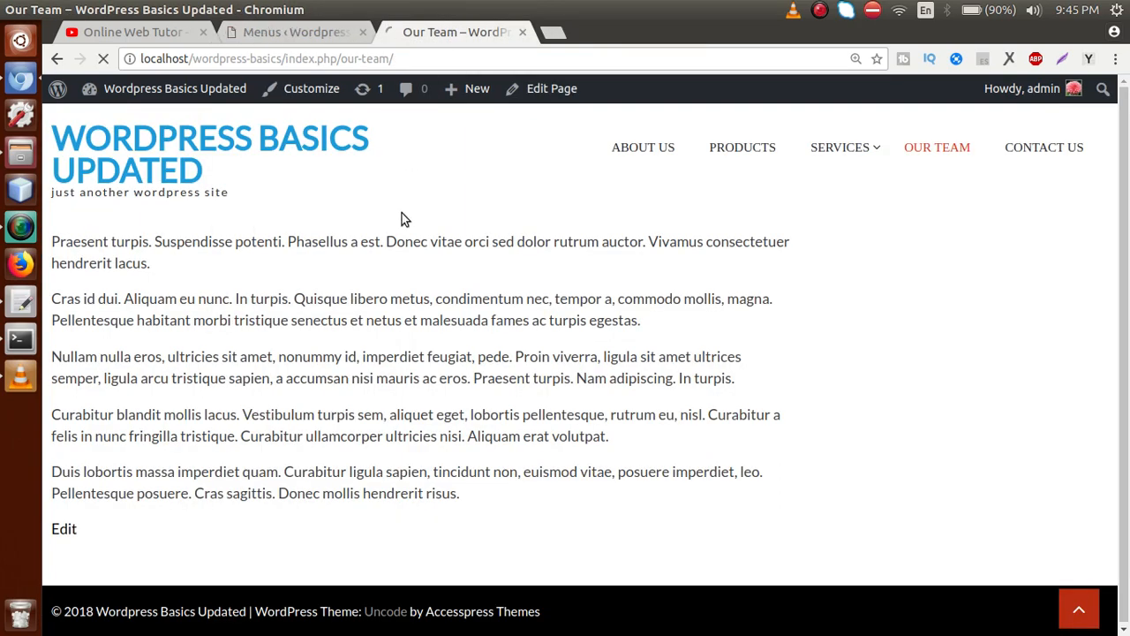
mouse_move(833, 141)
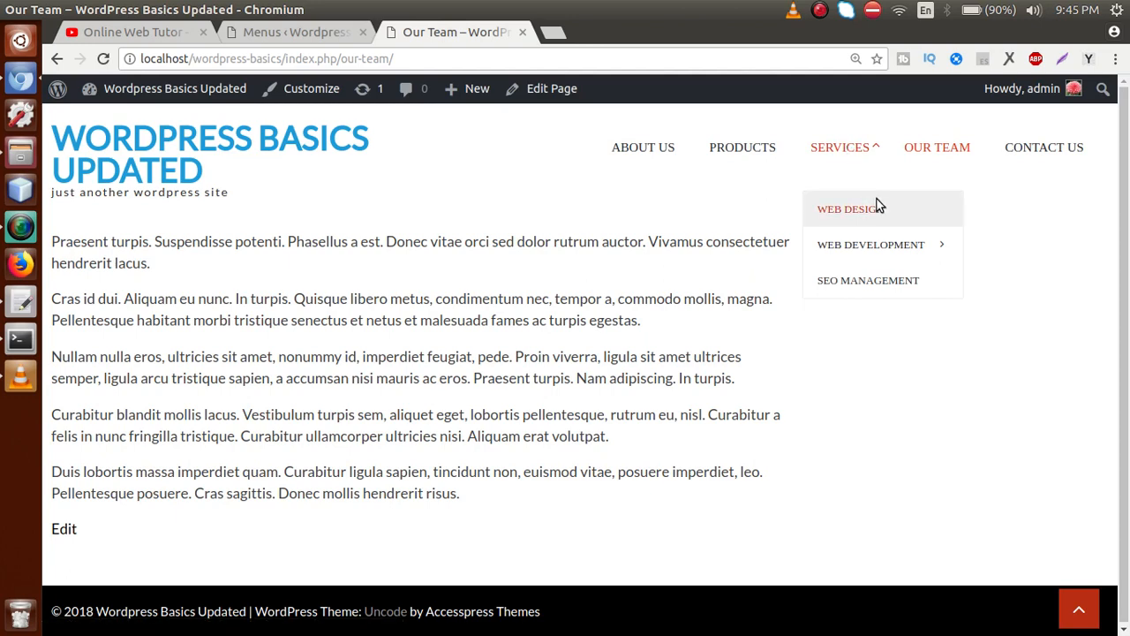
mouse_move(887, 245)
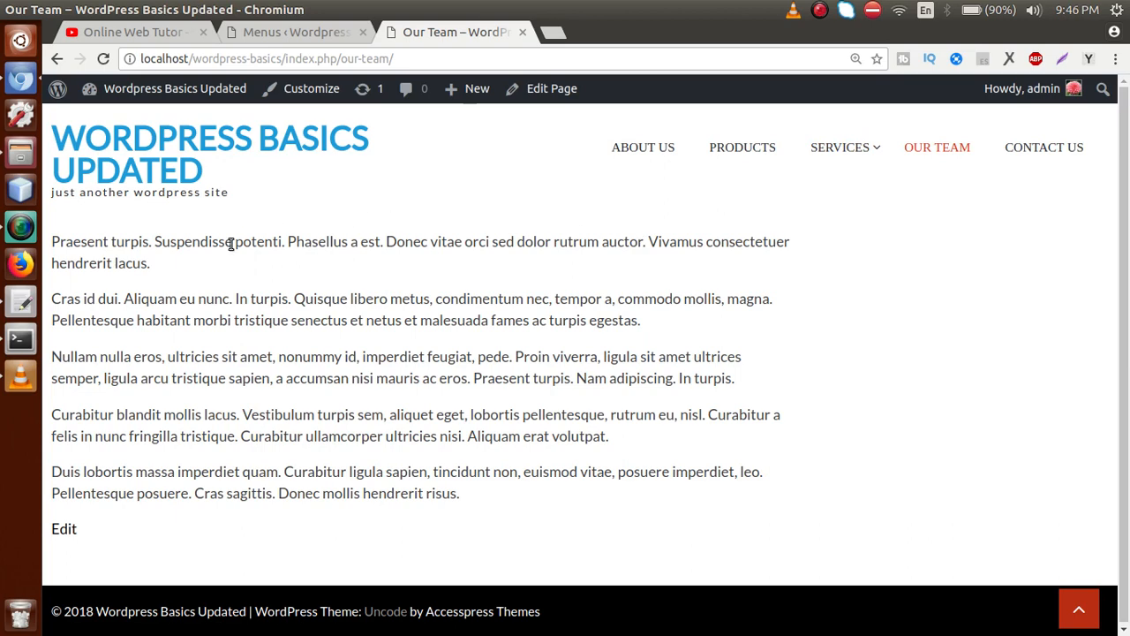
click(21, 302)
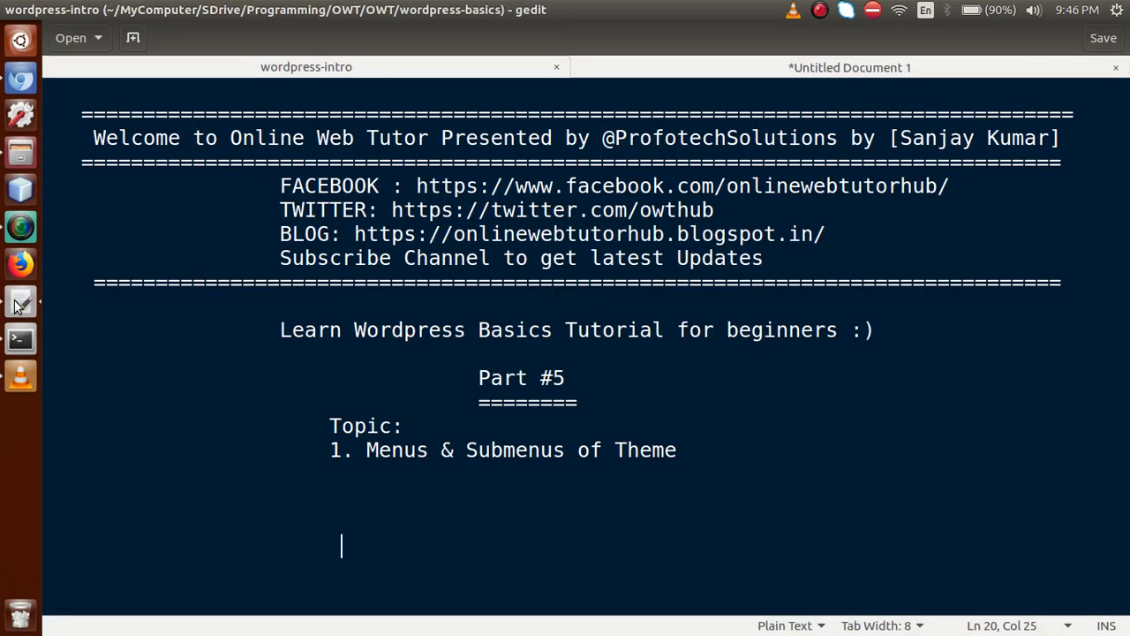